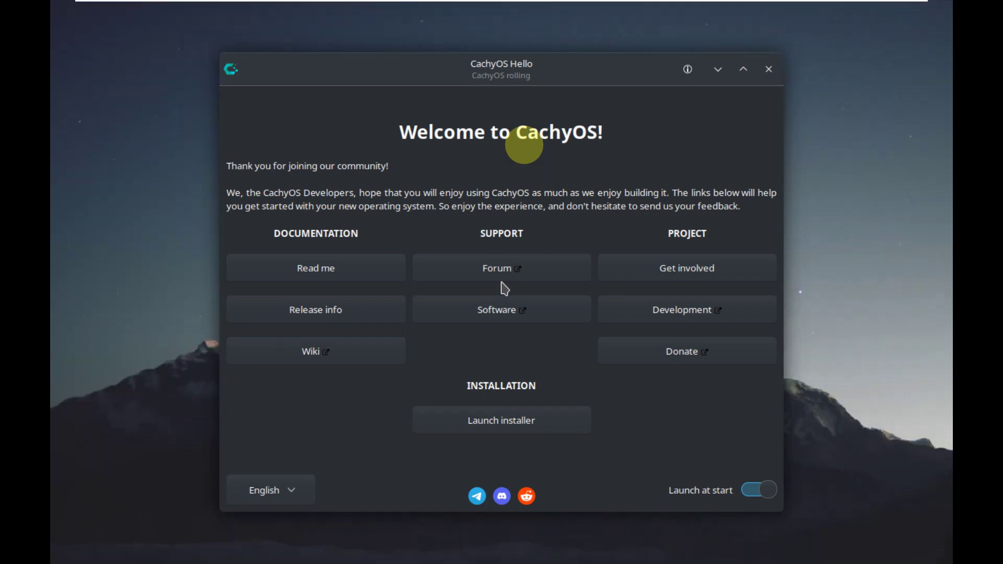
- Check the CachyOS Hello About dialog (version 0.9.9), then close the welcome window
{"action": "left_click", "coordinate": [695, 75]}
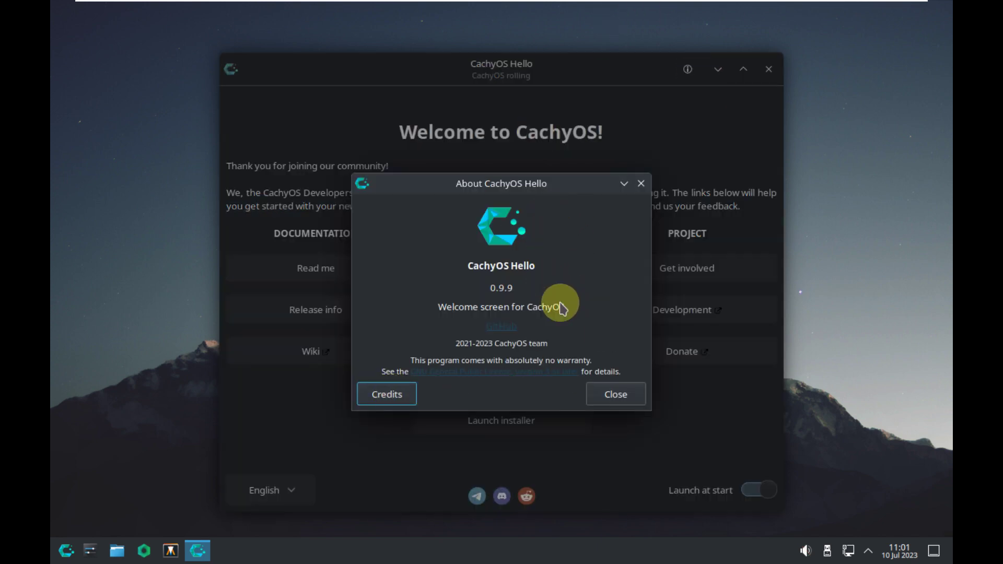
{"action": "left_click", "coordinate": [608, 386]}
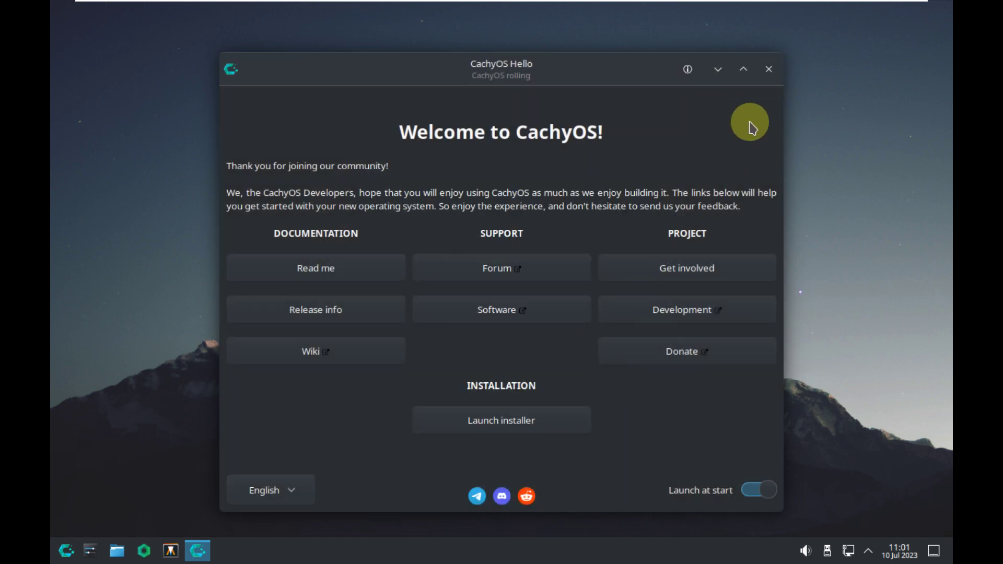
{"action": "left_click", "coordinate": [769, 72]}
{"action": "mouse_move", "coordinate": [874, 3]}
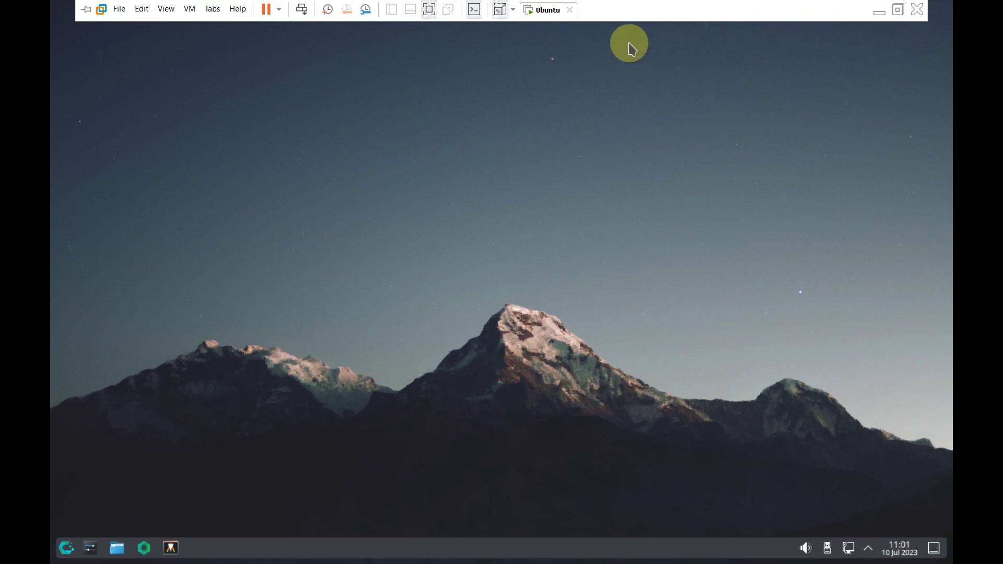
- Browse the launcher's System and Utilities categories and start Konsole from the System list
{"action": "left_click", "coordinate": [496, 11]}
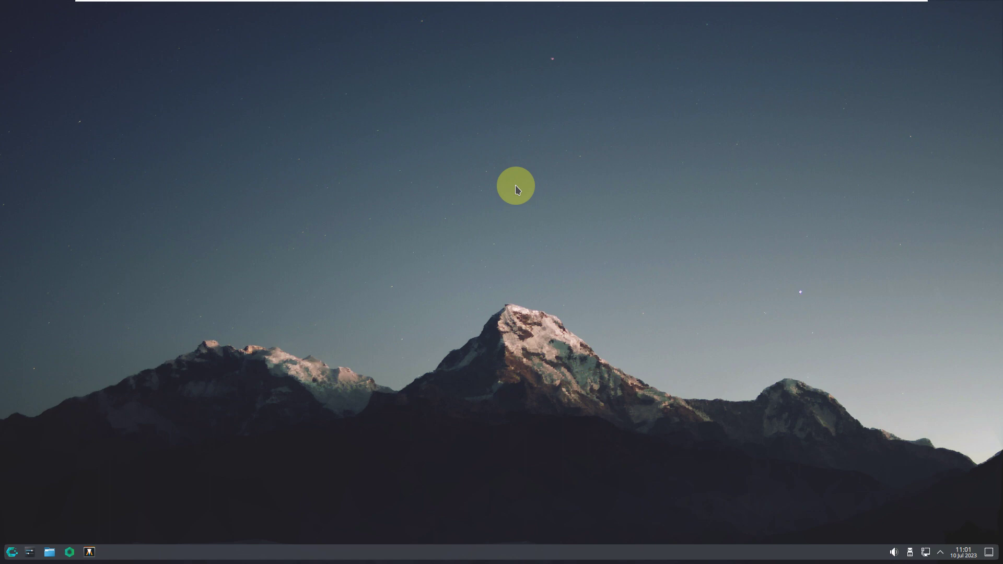
{"action": "left_click", "coordinate": [12, 552]}
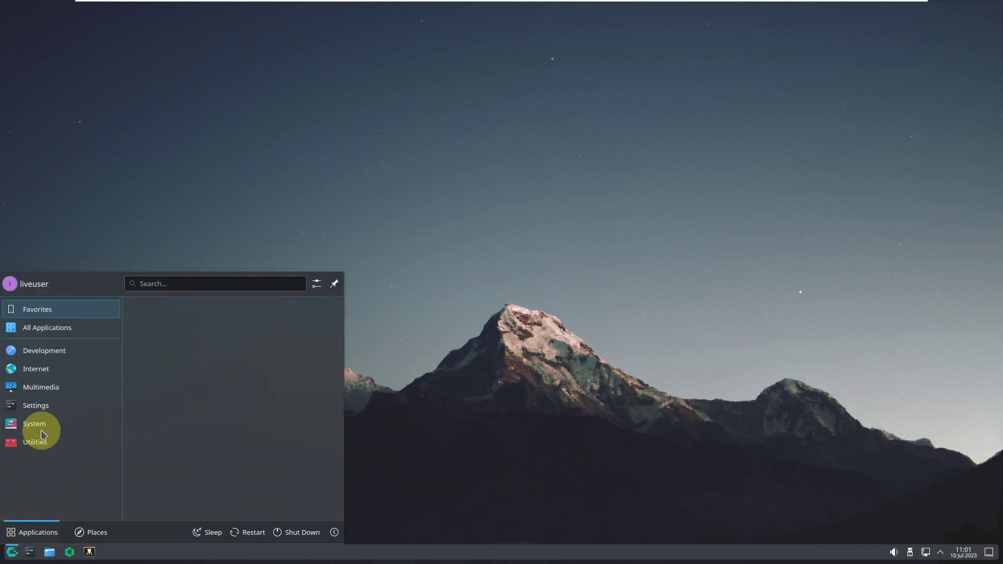
{"action": "mouse_move", "coordinate": [35, 406]}
{"action": "mouse_move", "coordinate": [63, 442]}
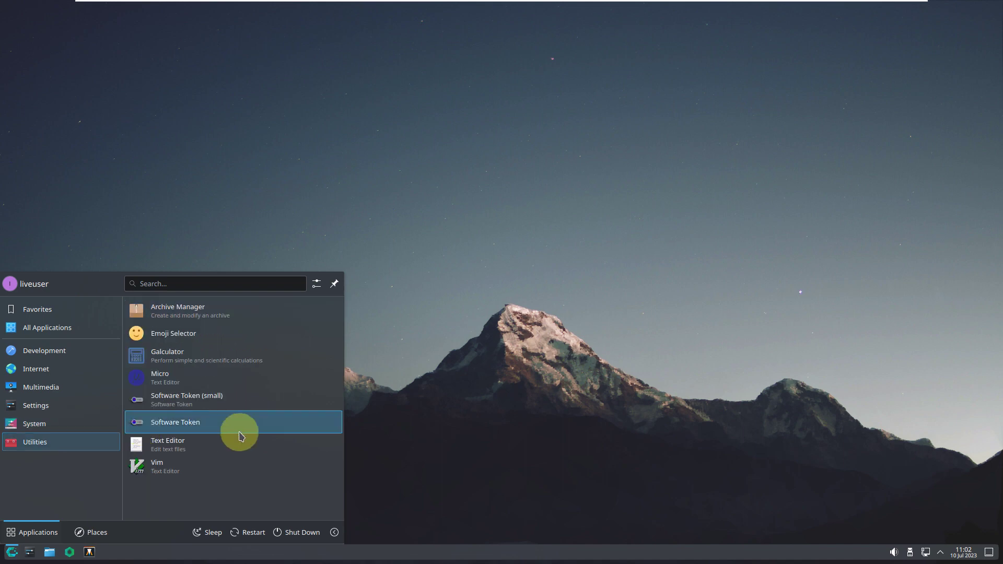
{"action": "mouse_move", "coordinate": [99, 424]}
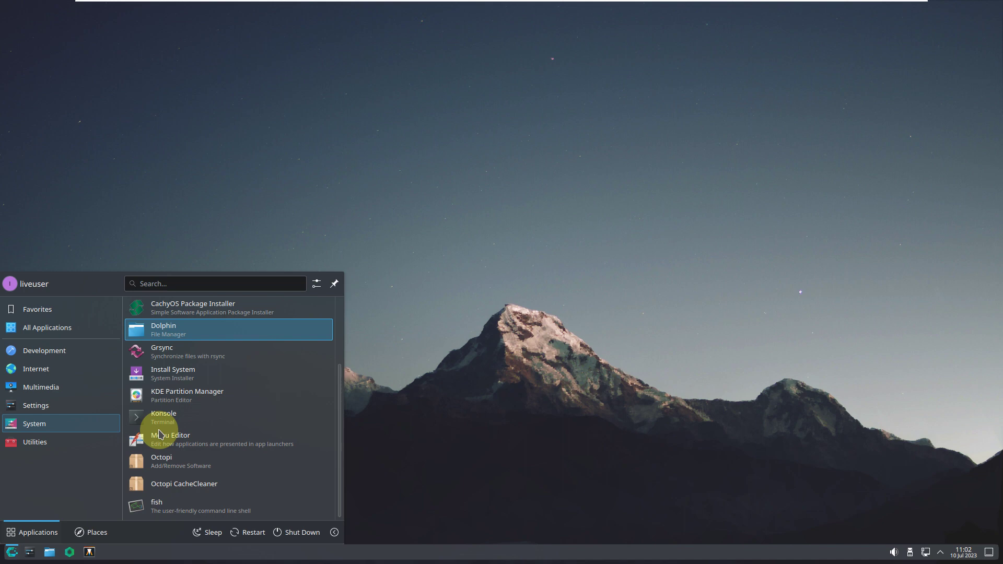
{"action": "scroll", "coordinate": [197, 438], "scroll_direction": "up", "scroll_amount": 3}
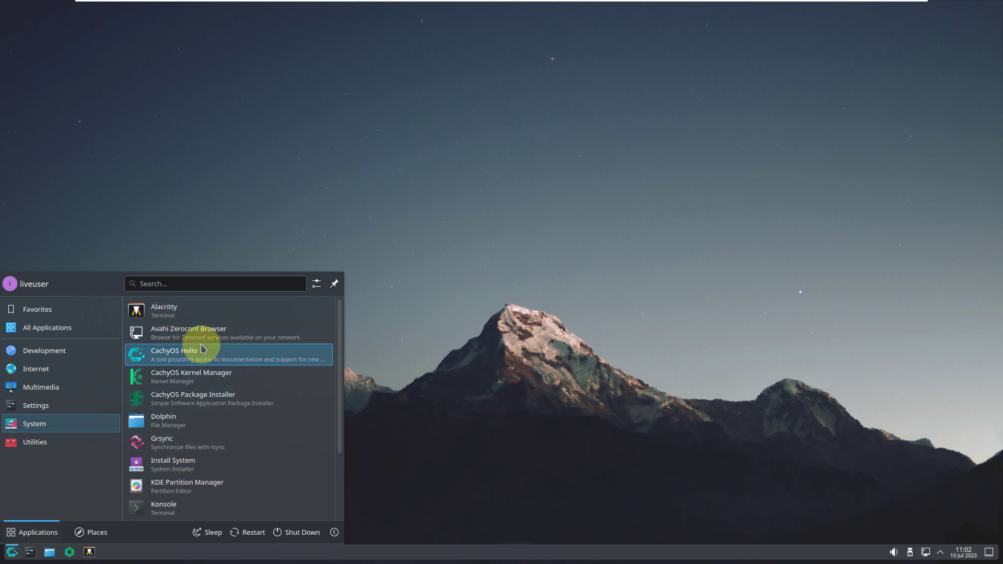
{"action": "scroll", "coordinate": [206, 412], "scroll_direction": "down", "scroll_amount": 3}
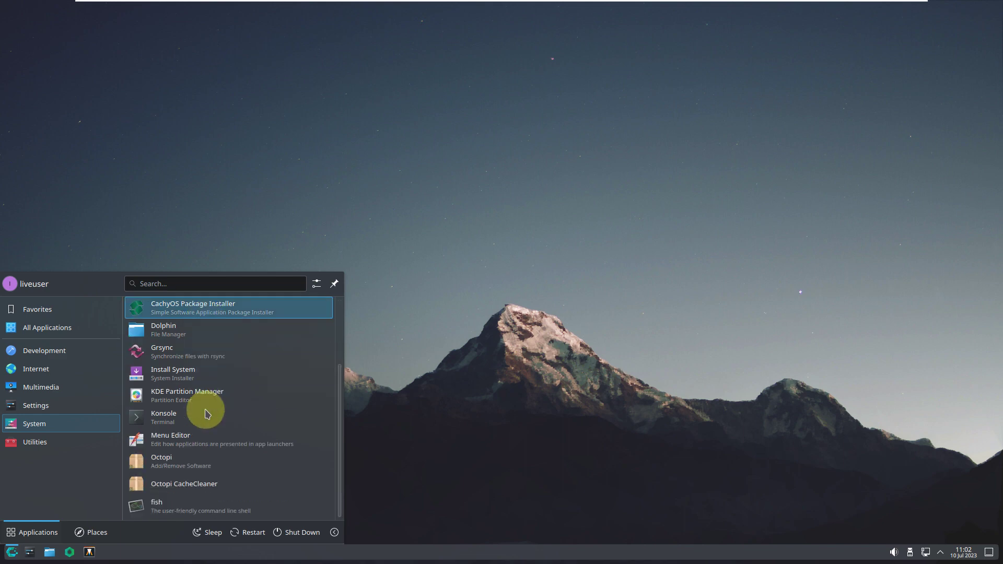
{"action": "left_click", "coordinate": [201, 418]}
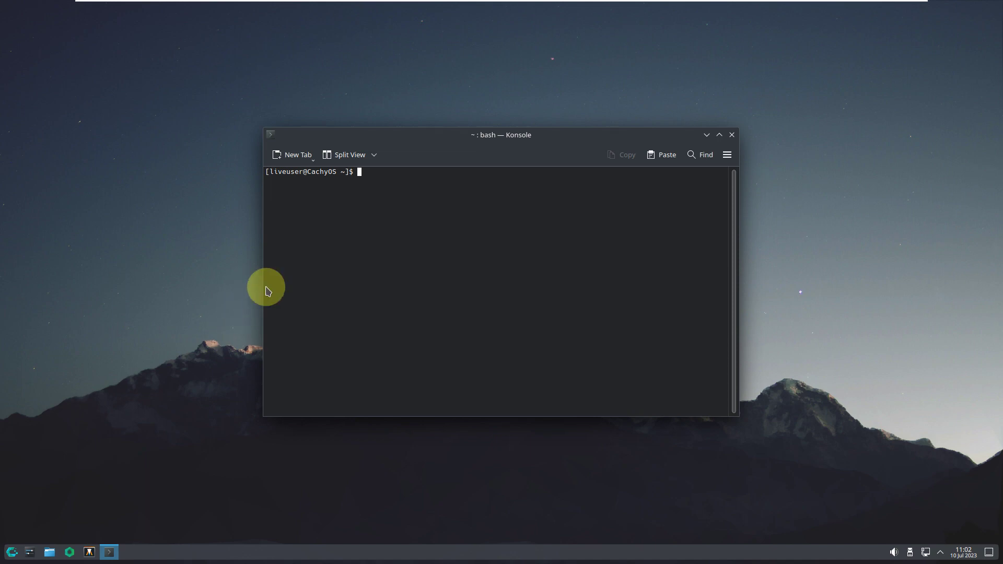
- View the About Konsole information from the Help menu, then dismiss it
{"action": "left_click", "coordinate": [727, 155]}
{"action": "mouse_move", "coordinate": [779, 360]}
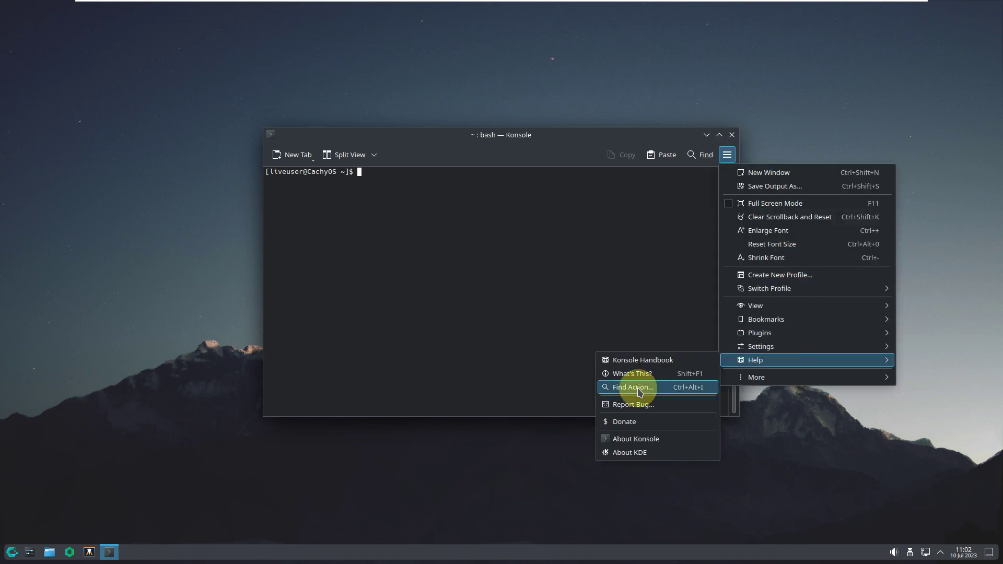
{"action": "left_click", "coordinate": [611, 441]}
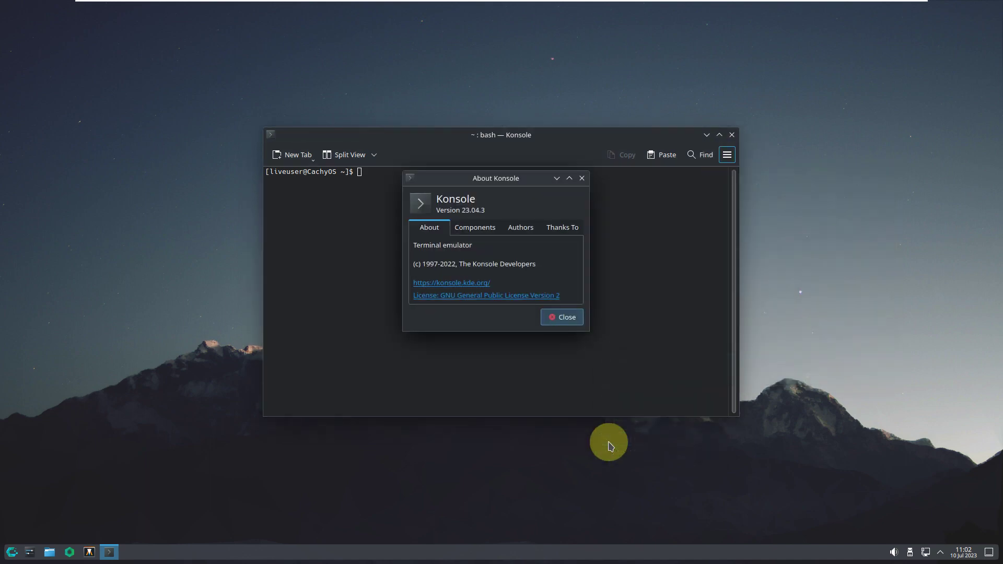
{"action": "left_click", "coordinate": [571, 317]}
- Run inxi, inxi -b and inxi -G for summary, hardware and graphics reports
{"action": "type", "text": "inxi"}
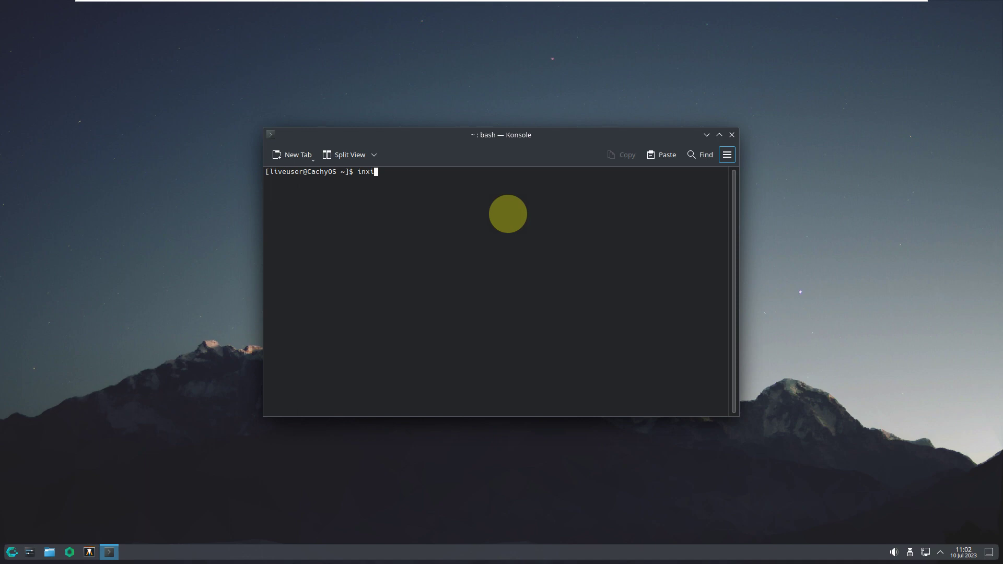
{"action": "key", "text": "Return"}
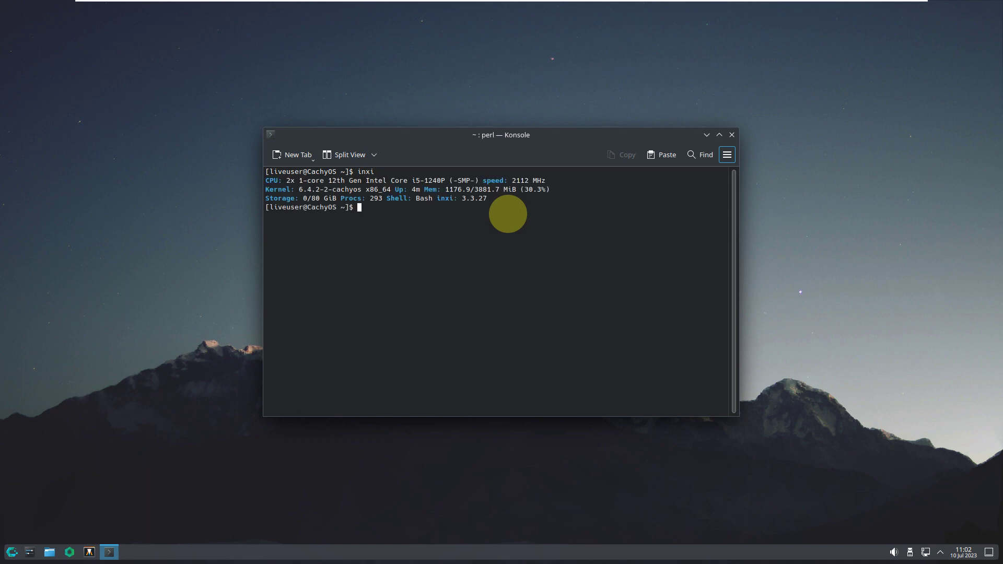
{"action": "type", "text": "inxi -b"}
{"action": "key", "text": "Return"}
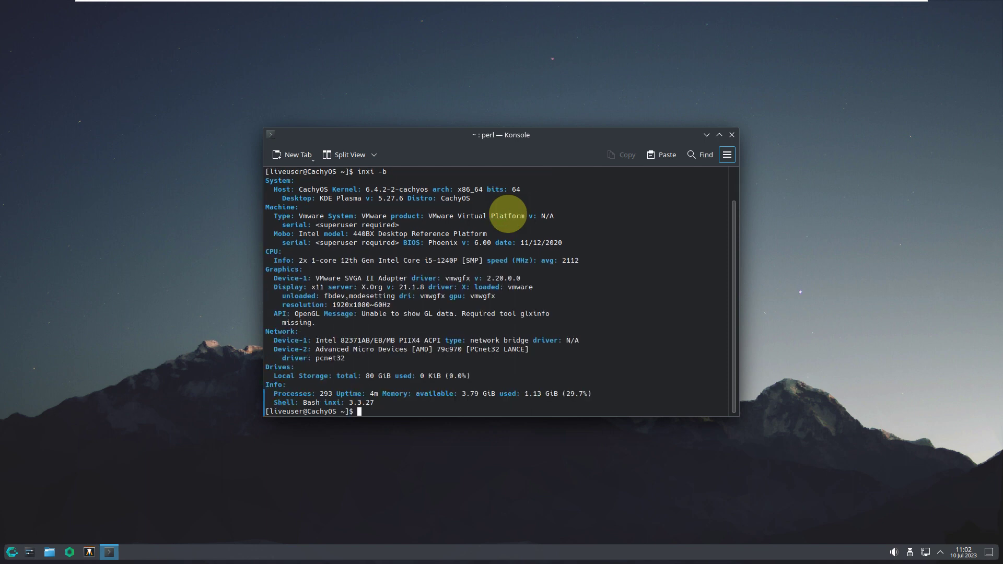
{"action": "type", "text": "inxi -G"}
{"action": "key", "text": "Return"}
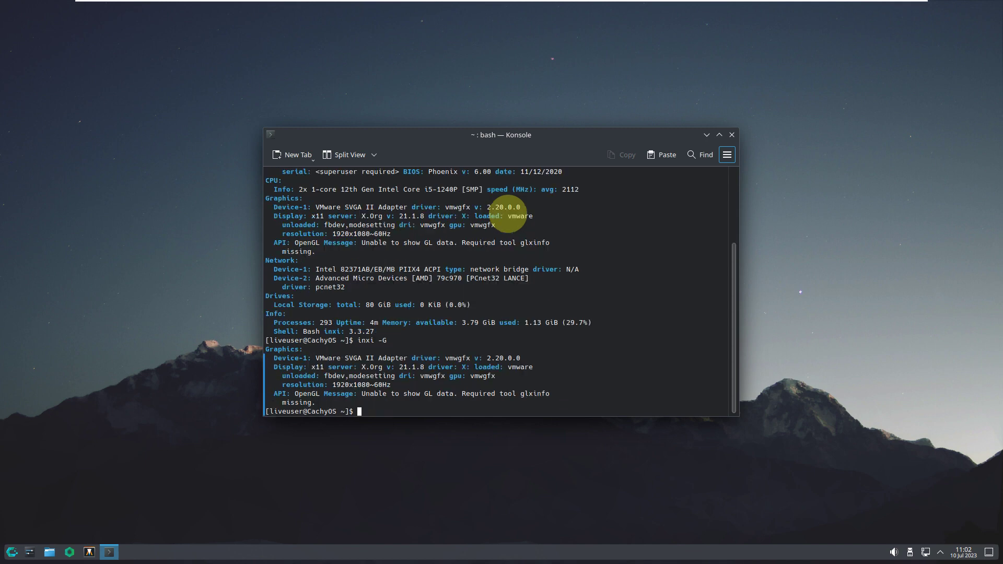
- Maximize Konsole, then run cat /etc/issue and the full inxi -sv8 report
{"action": "left_click", "coordinate": [719, 135]}
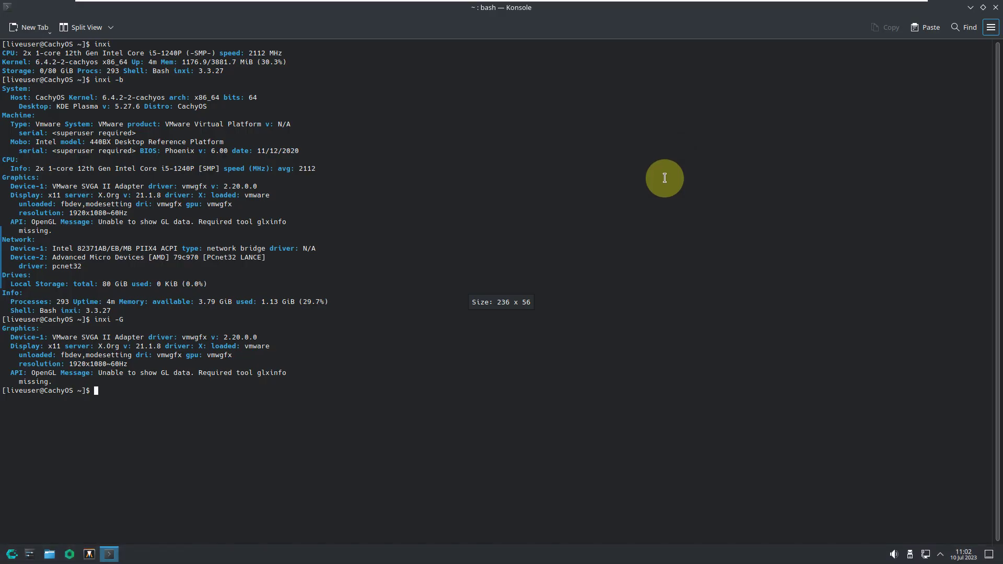
{"action": "type", "text": "cat "}
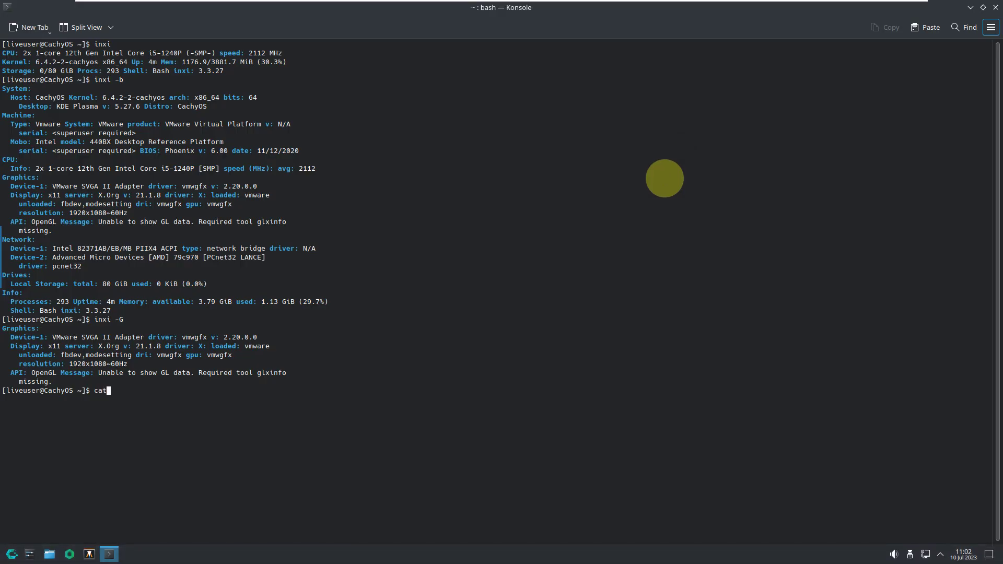
{"action": "type", "text": "/etc/issue"}
{"action": "key", "text": "Return"}
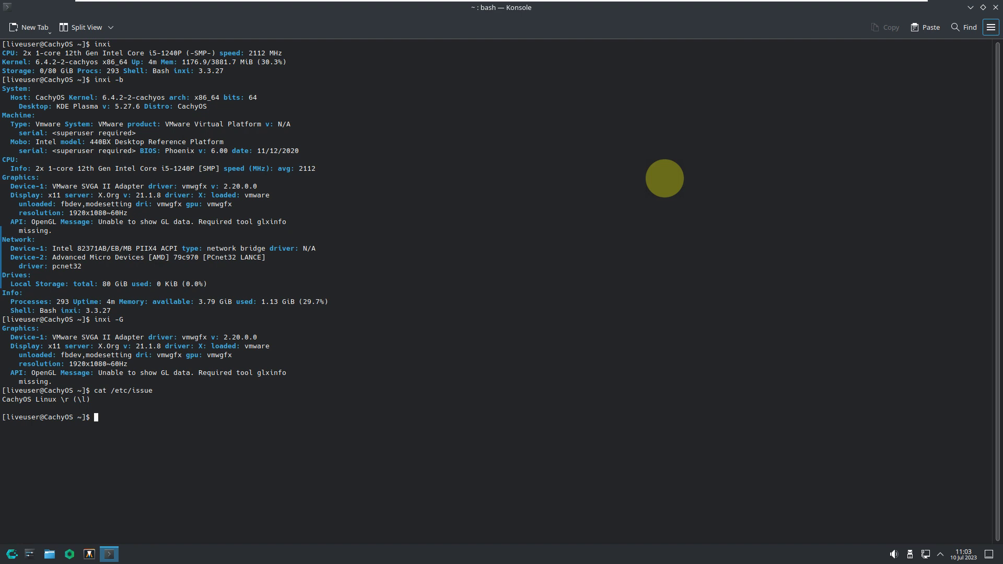
{"action": "type", "text": "inxi -sv8"}
{"action": "key", "text": "Return"}
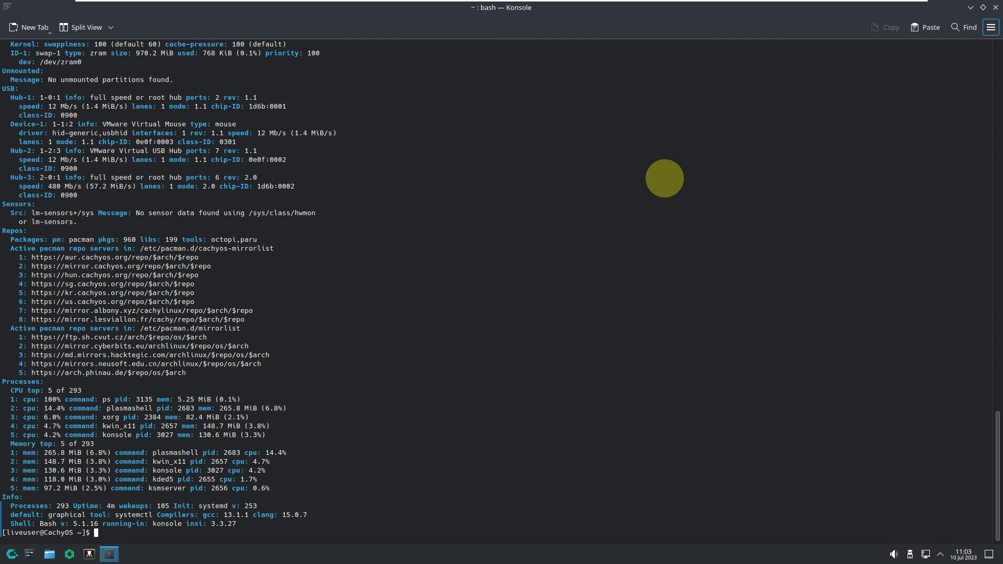
- Try running neofetch and htop, confirming both are not installed
{"action": "type", "text": "neofetch"}
{"action": "key", "text": "Return"}
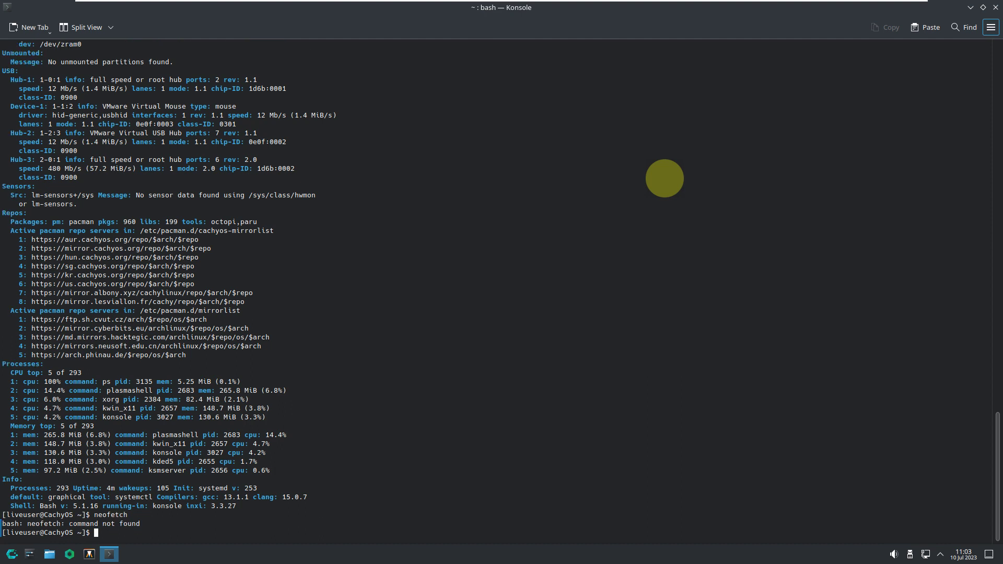
{"action": "type", "text": "htop"}
{"action": "key", "text": "Return"}
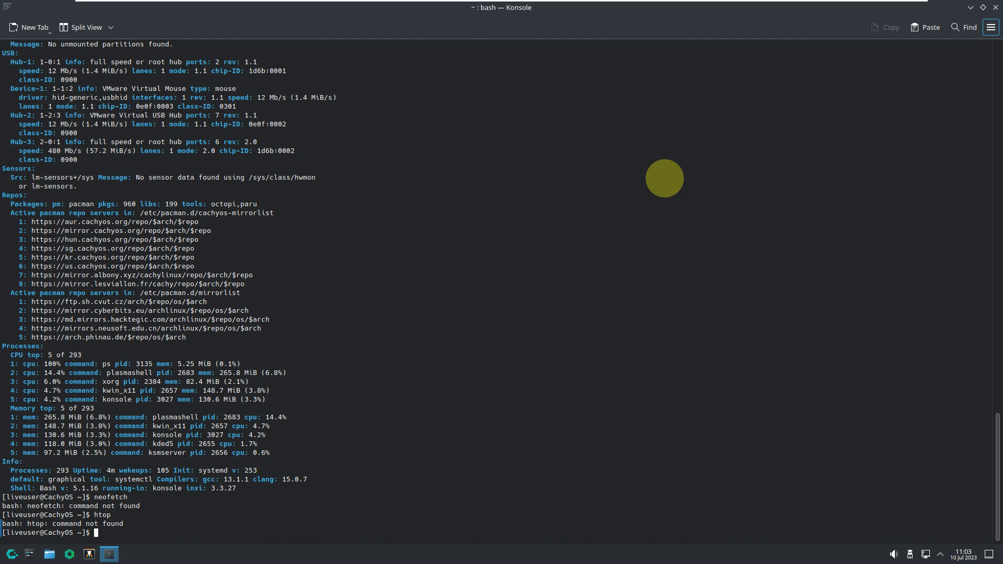
- View and dismiss About Konsole, then close the Konsole window
{"action": "left_click", "coordinate": [997, 33]}
{"action": "mouse_move", "coordinate": [867, 232]}
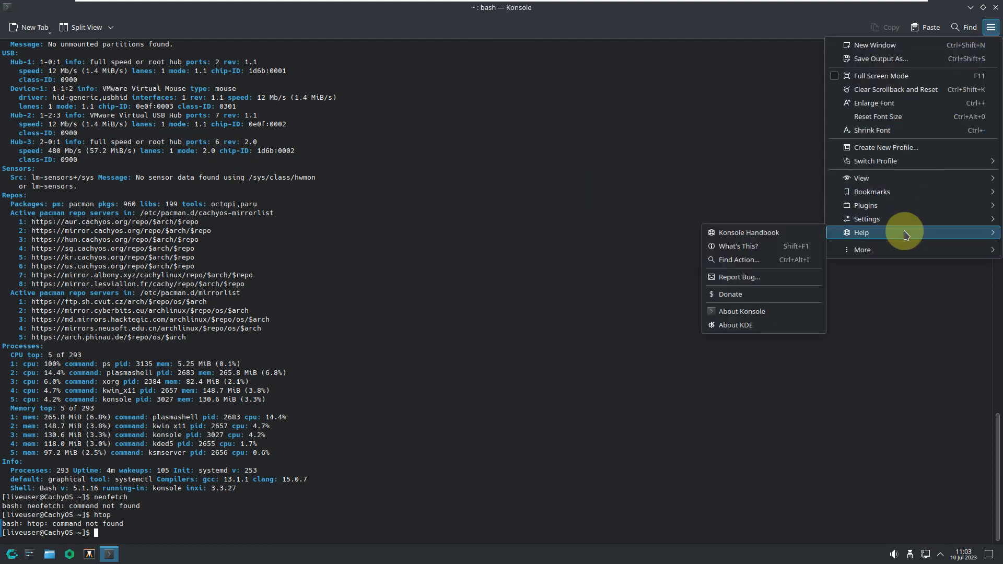
{"action": "left_click", "coordinate": [752, 312]}
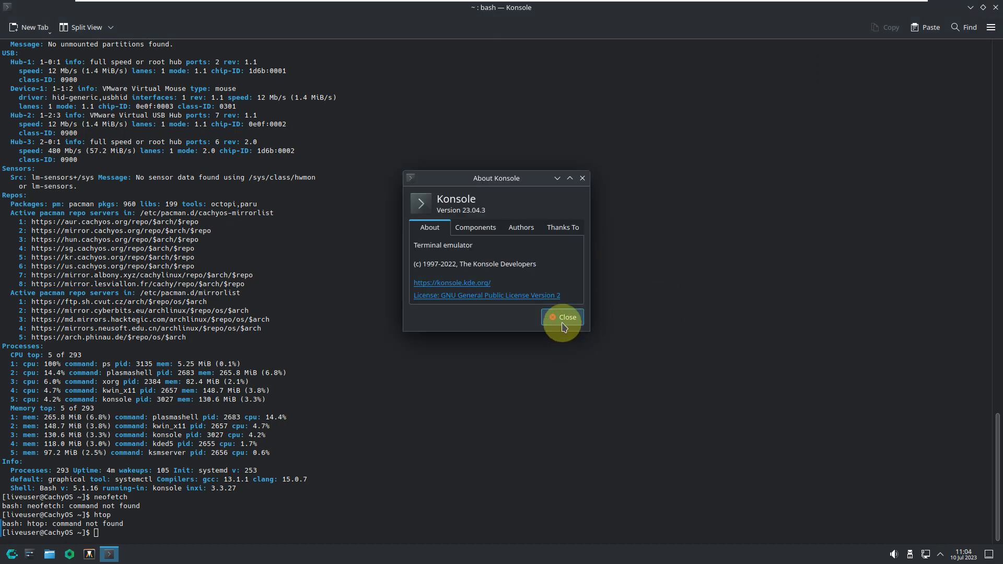
{"action": "left_click", "coordinate": [563, 324]}
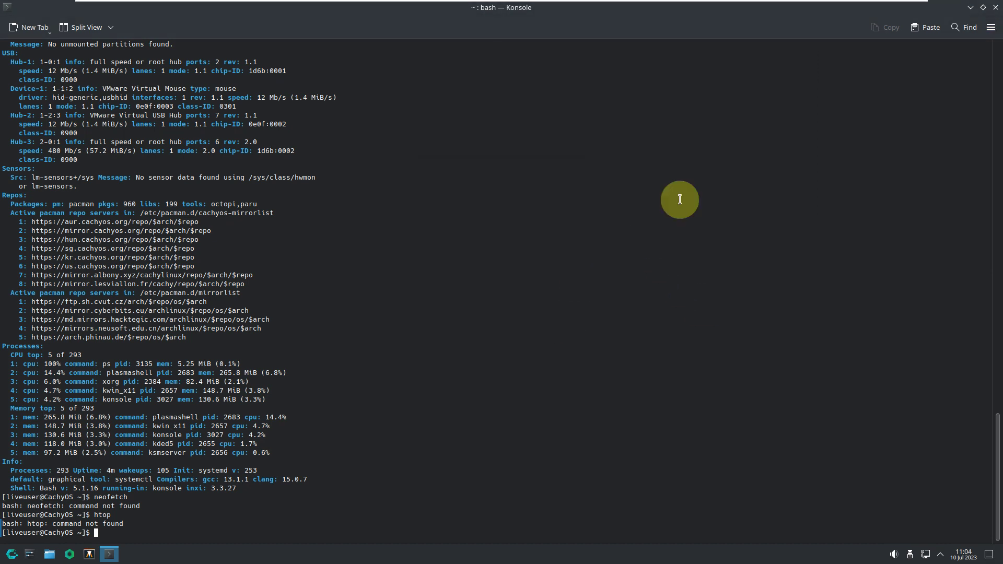
{"action": "left_click", "coordinate": [995, 8]}
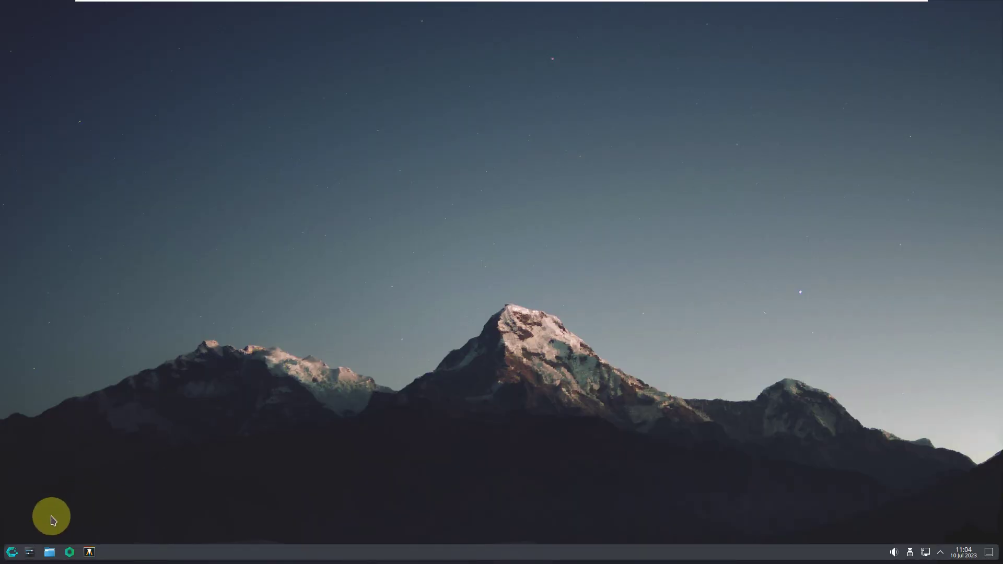
- Scroll through All Applications in Kickoff and launch a browser from the Internet category
{"action": "left_click", "coordinate": [19, 551]}
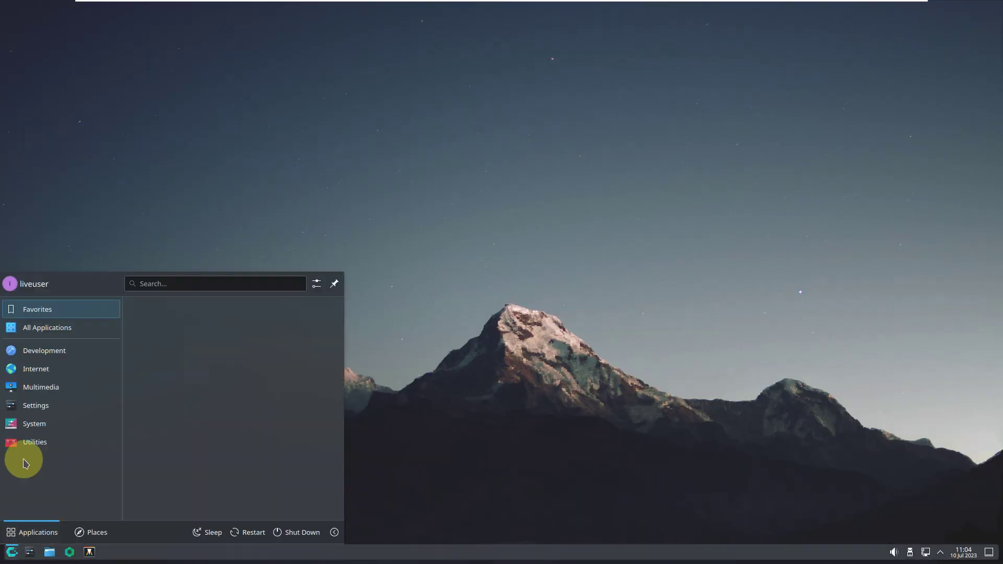
{"action": "left_click", "coordinate": [57, 330]}
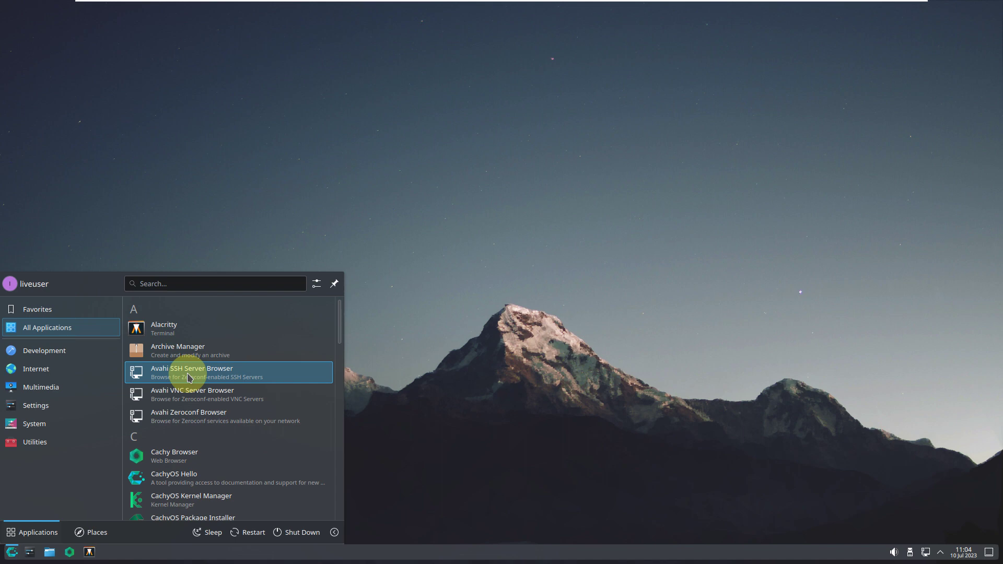
{"action": "scroll", "coordinate": [189, 377], "scroll_direction": "down", "scroll_amount": 3}
{"action": "scroll", "coordinate": [189, 377], "scroll_direction": "down", "scroll_amount": 7}
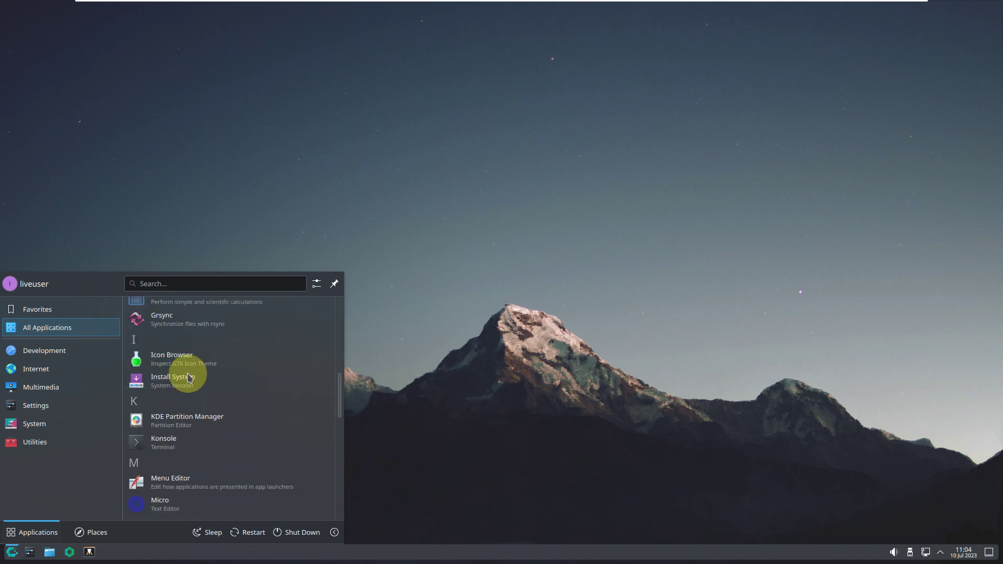
{"action": "scroll", "coordinate": [189, 377], "scroll_direction": "down", "scroll_amount": 7}
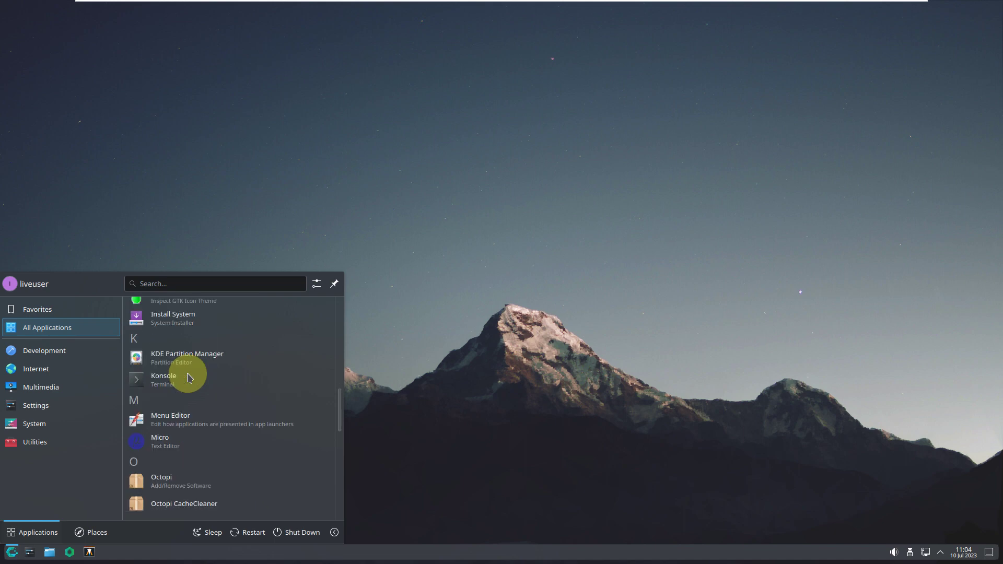
{"action": "scroll", "coordinate": [189, 377], "scroll_direction": "down", "scroll_amount": 10}
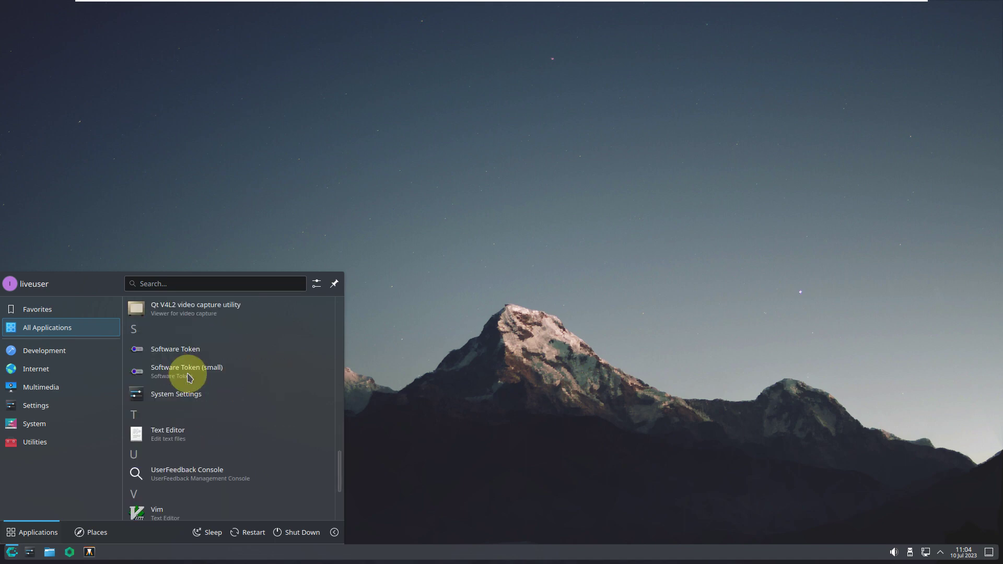
{"action": "scroll", "coordinate": [189, 377], "scroll_direction": "up", "scroll_amount": 4}
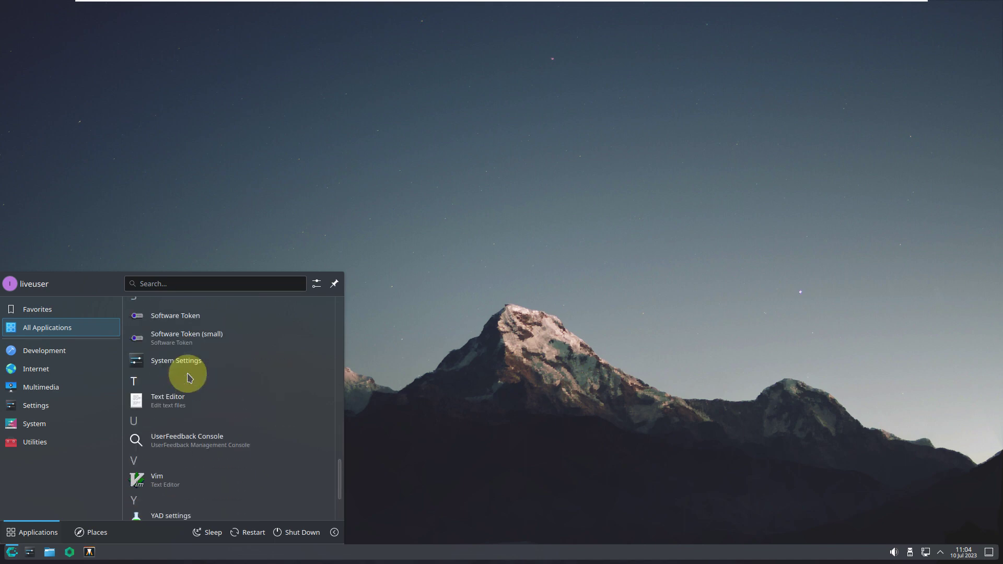
{"action": "mouse_move", "coordinate": [64, 359]}
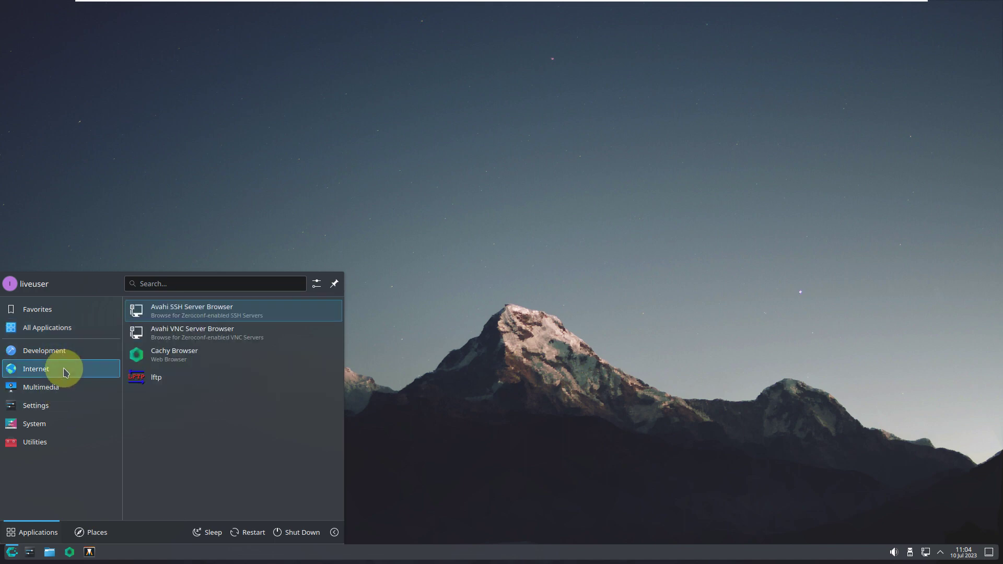
{"action": "left_click", "coordinate": [158, 364]}
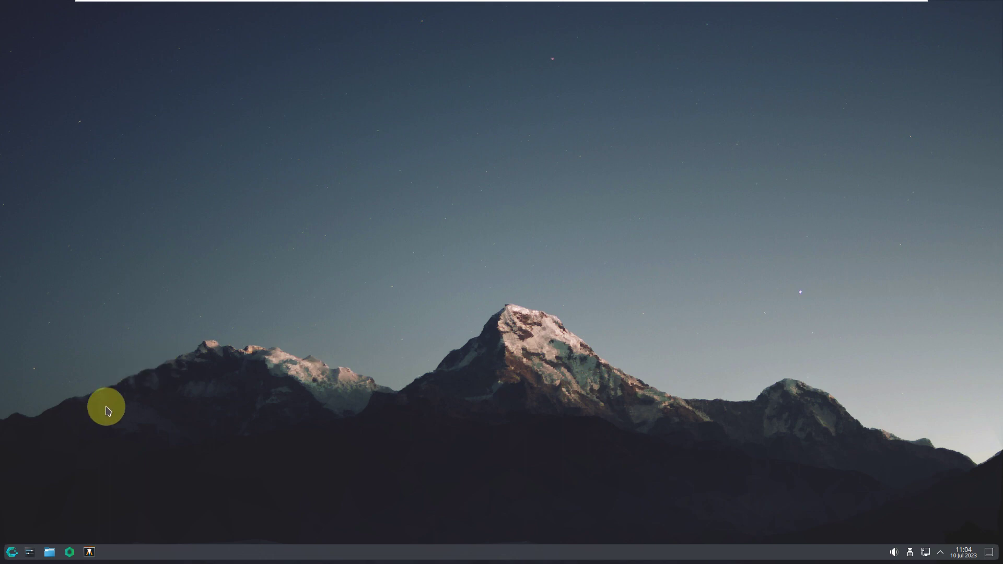
- Launch Dolphin from the taskbar and view its About dialog showing version 23.04.3
{"action": "left_click", "coordinate": [50, 552]}
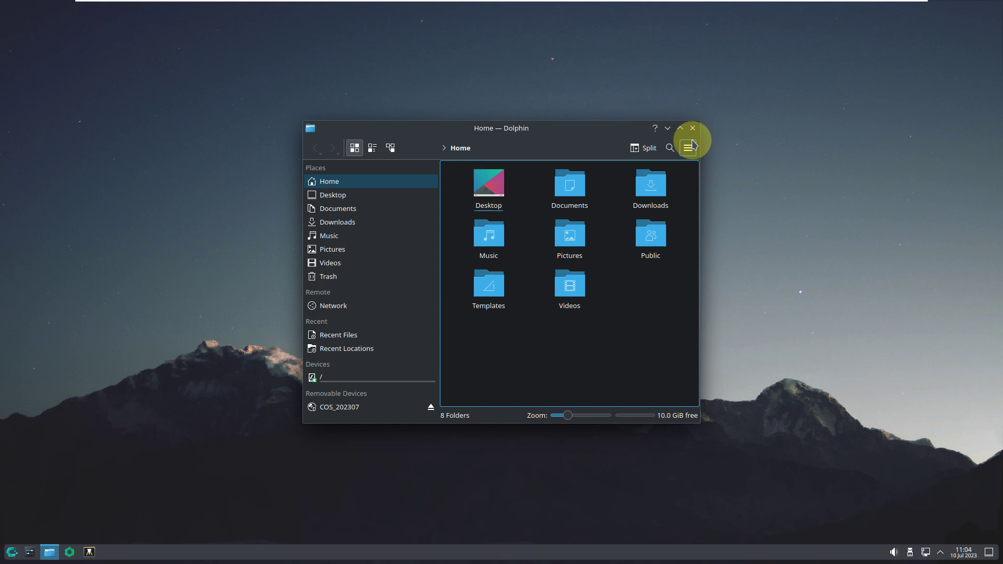
{"action": "left_click", "coordinate": [688, 148]}
{"action": "mouse_move", "coordinate": [731, 355]}
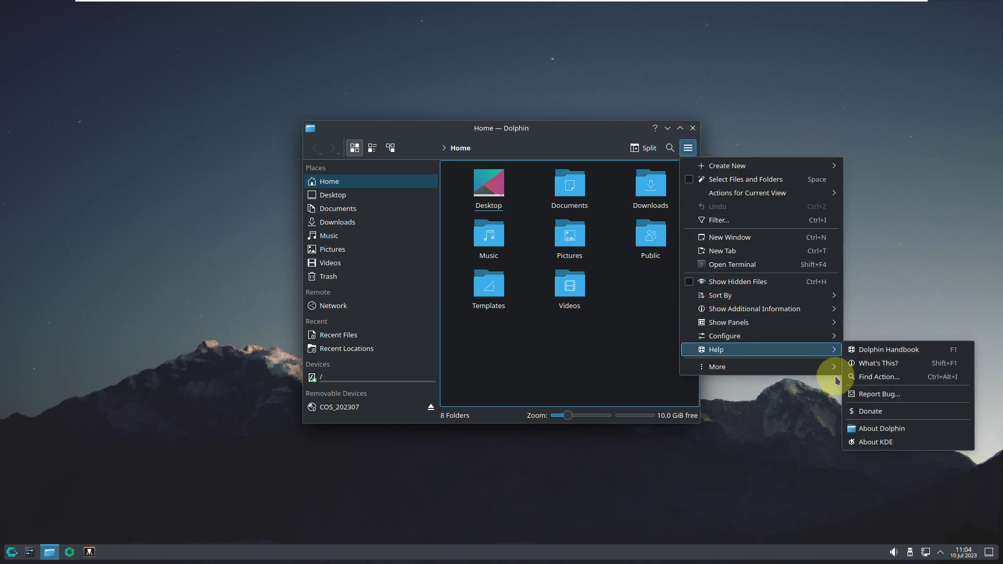
{"action": "left_click", "coordinate": [918, 425]}
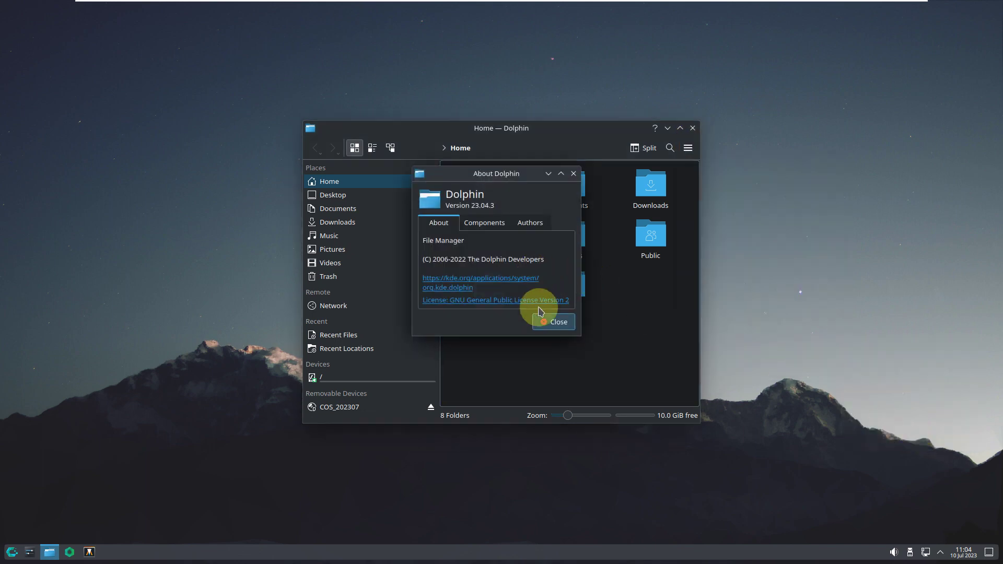
{"action": "left_click", "coordinate": [554, 322]}
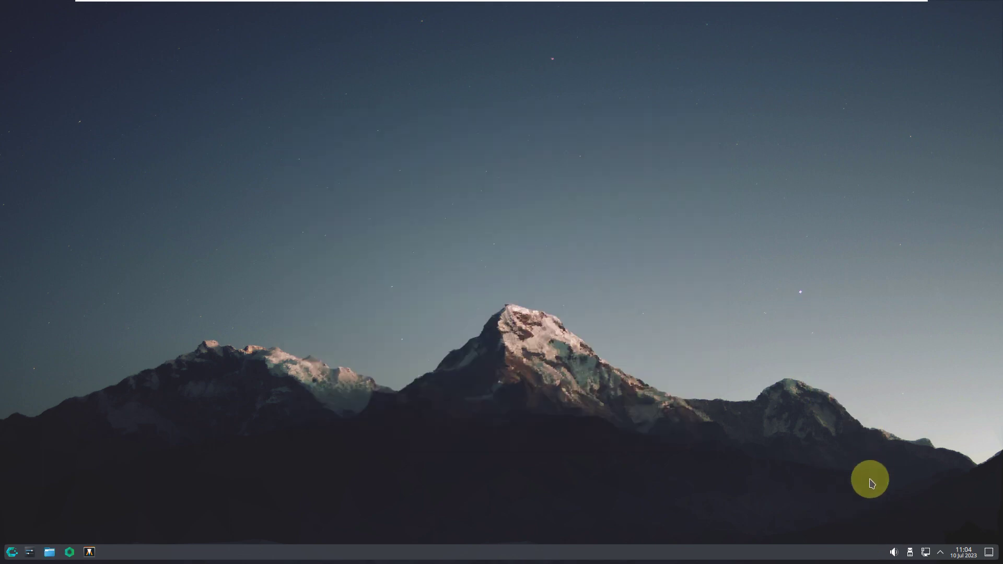
- Check the tray audio controls (40% volume) and the Disks & Devices list with COS_202307
{"action": "left_click", "coordinate": [894, 553]}
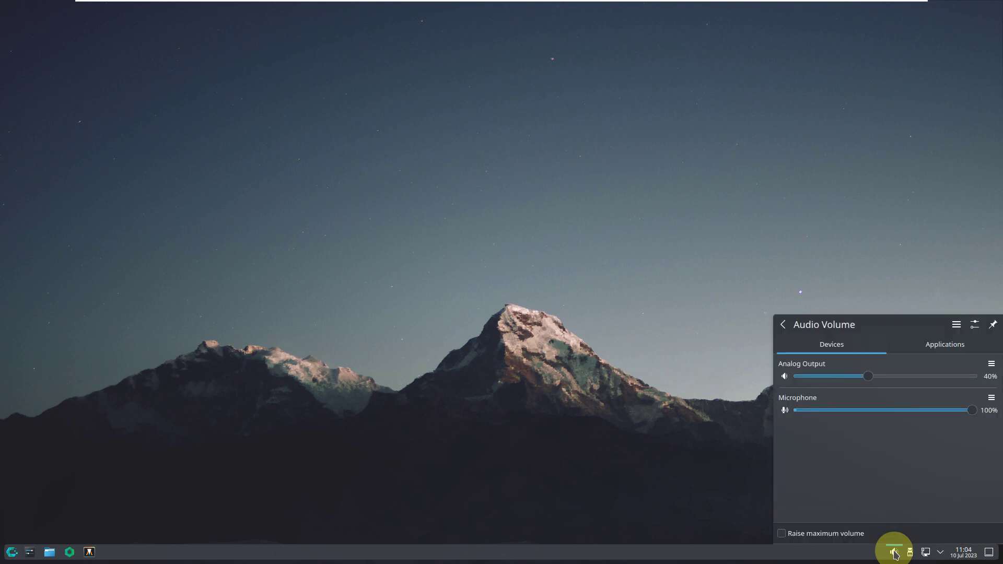
{"action": "left_click", "coordinate": [944, 345]}
{"action": "left_click", "coordinate": [810, 164]}
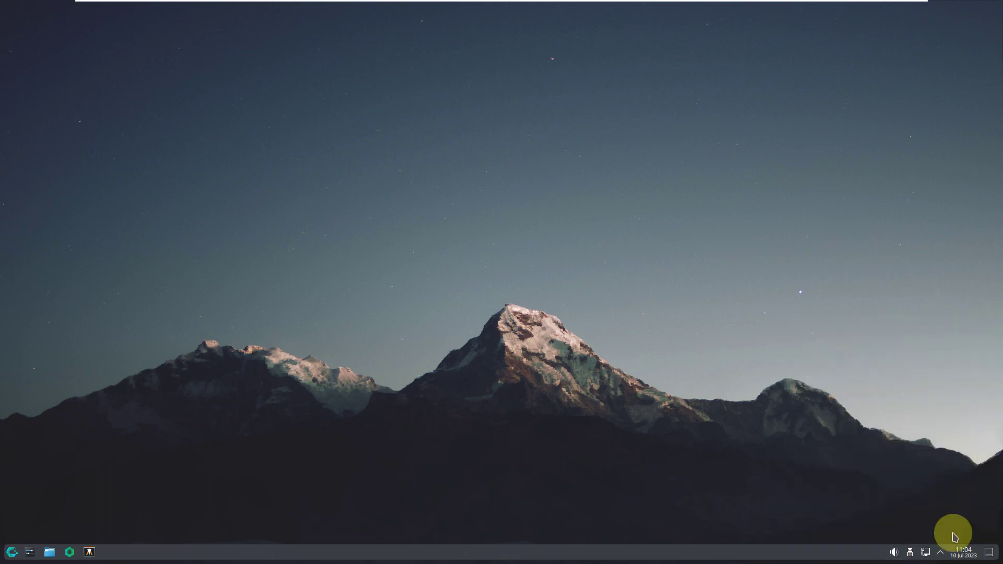
{"action": "left_click", "coordinate": [909, 558]}
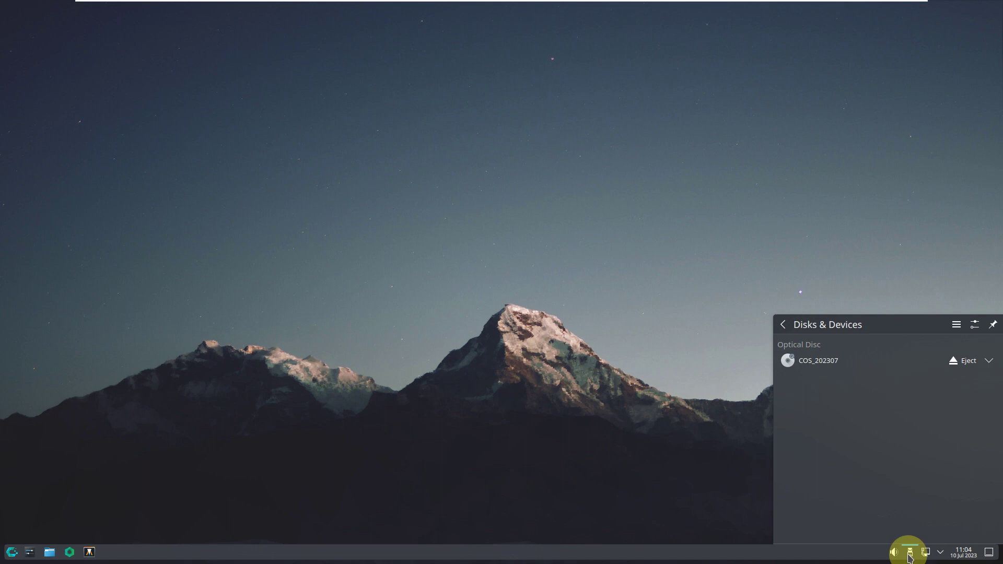
{"action": "left_click", "coordinate": [909, 558]}
- Check the wired network connection and the calendar, then peek at the desktop
{"action": "left_click", "coordinate": [927, 557]}
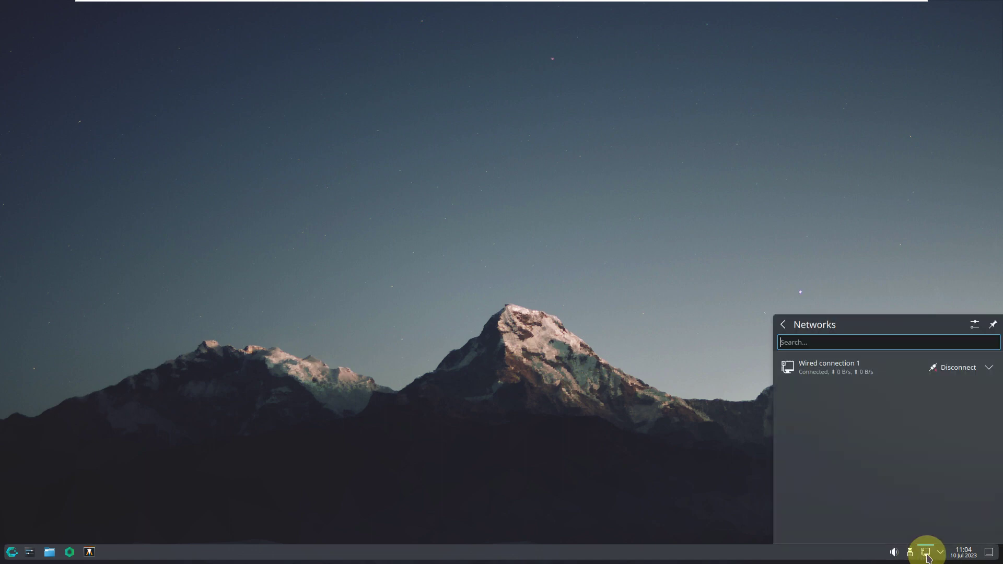
{"action": "left_click", "coordinate": [960, 558]}
{"action": "left_click", "coordinate": [960, 557]}
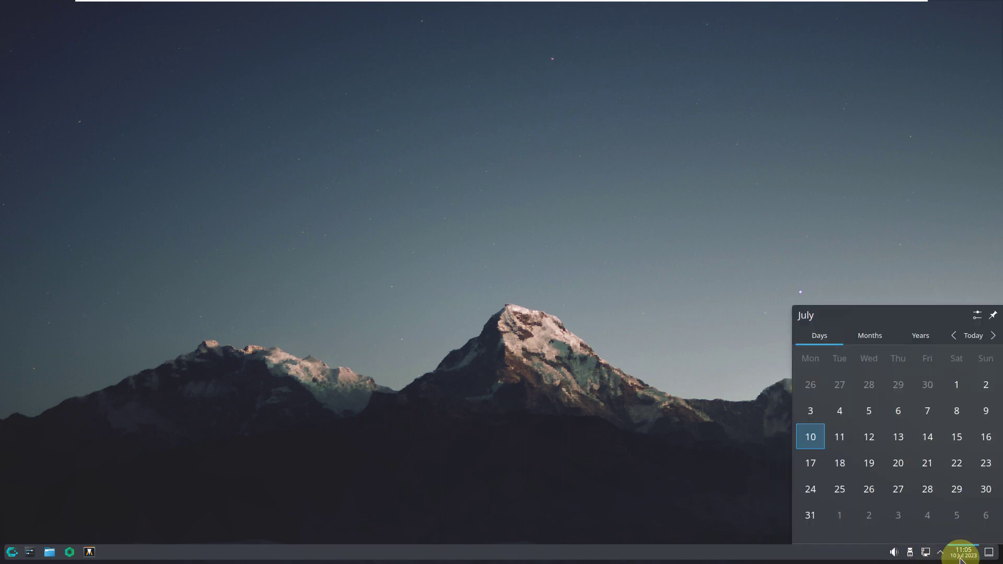
{"action": "left_click", "coordinate": [960, 558]}
{"action": "left_click", "coordinate": [988, 552]}
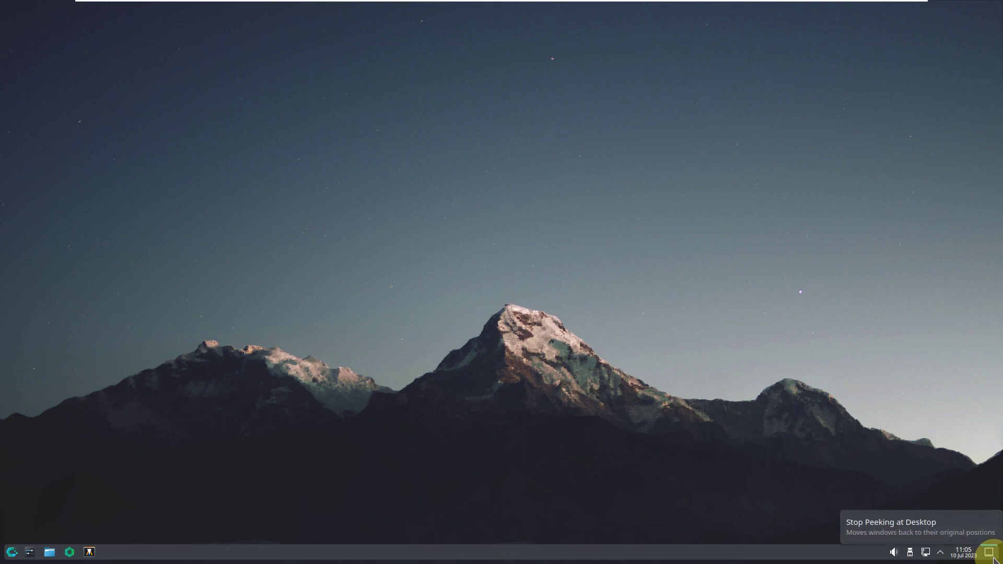
{"action": "right_click", "coordinate": [340, 120]}
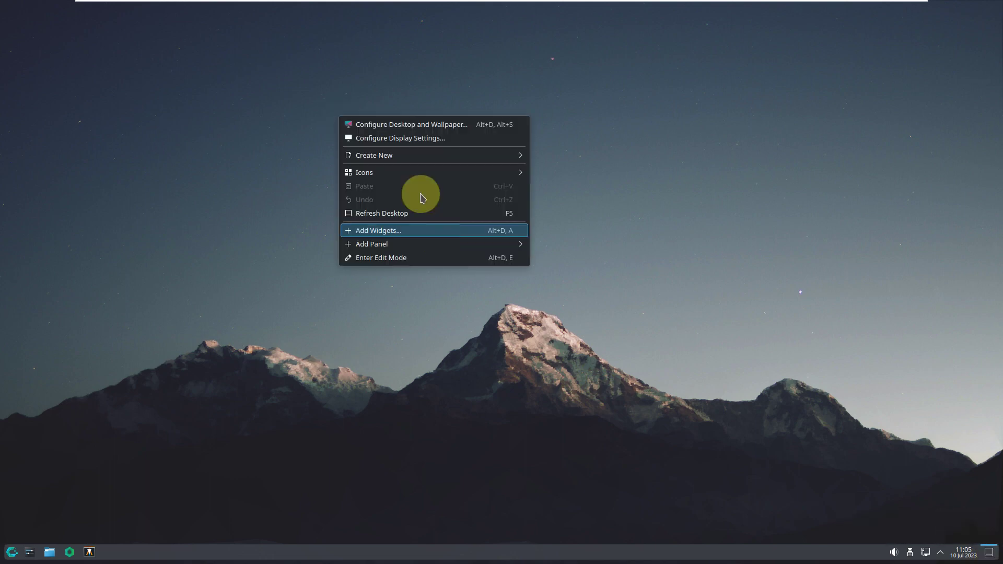
{"action": "left_click", "coordinate": [393, 124]}
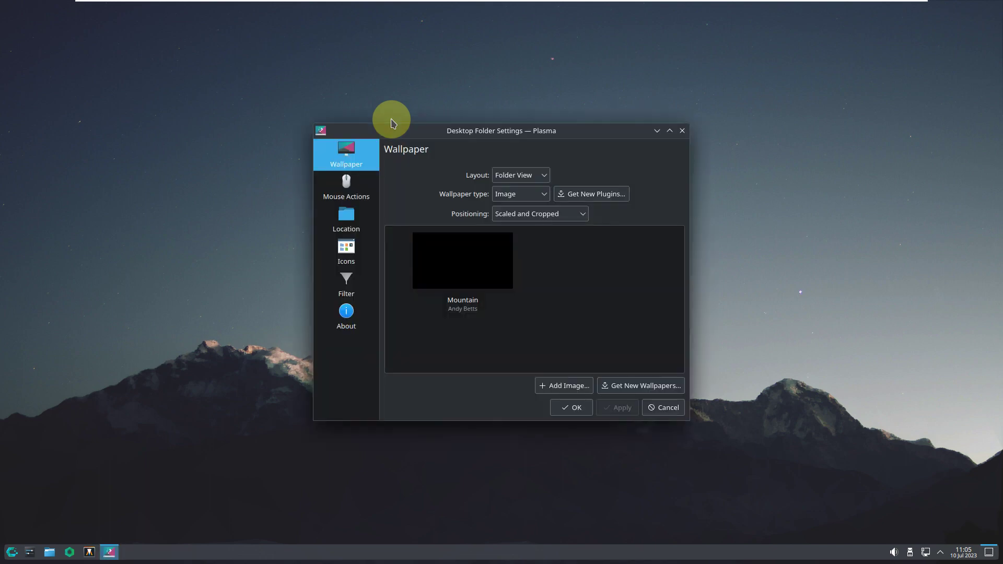
{"action": "left_click", "coordinate": [347, 315]}
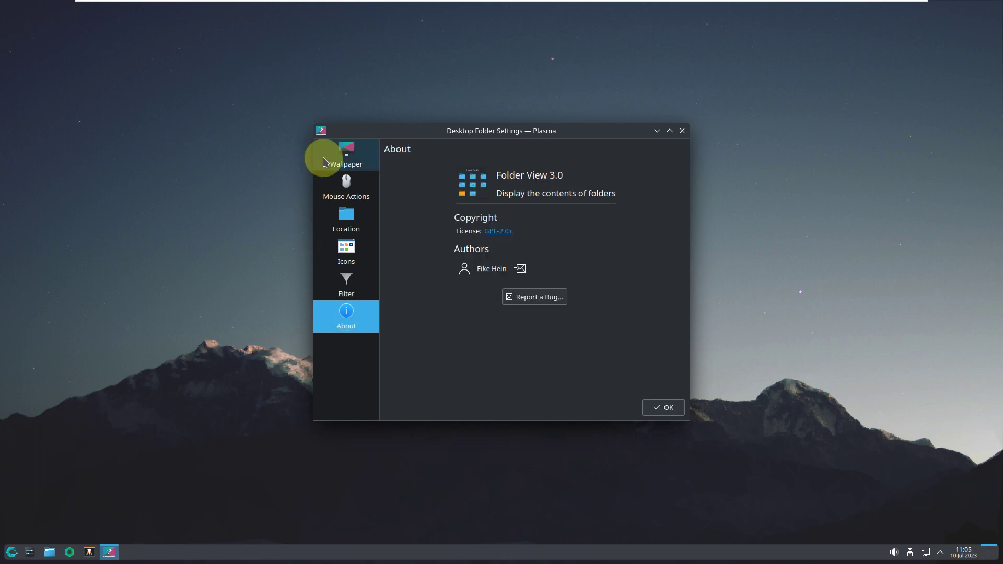
{"action": "left_click", "coordinate": [324, 161]}
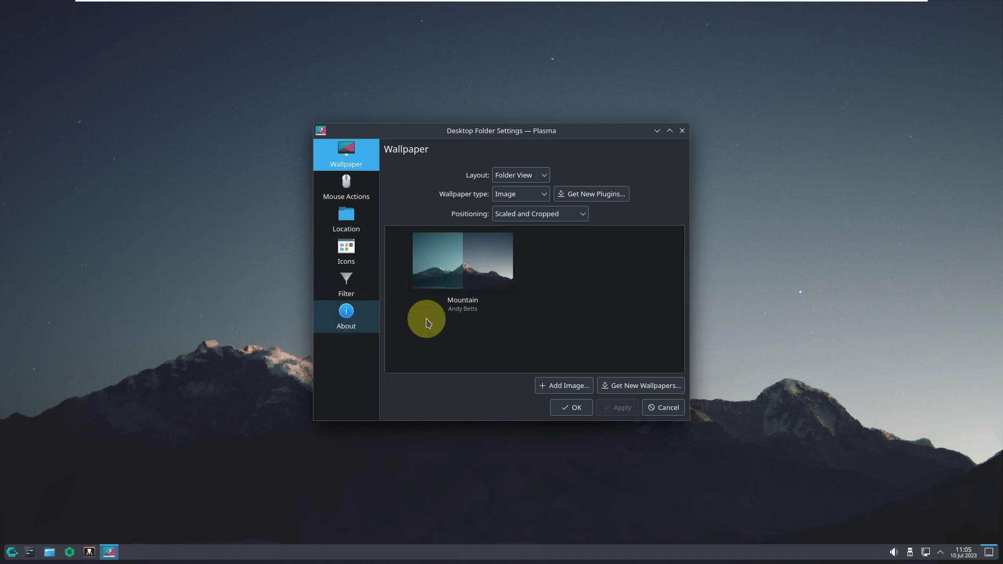
{"action": "left_click", "coordinate": [666, 407]}
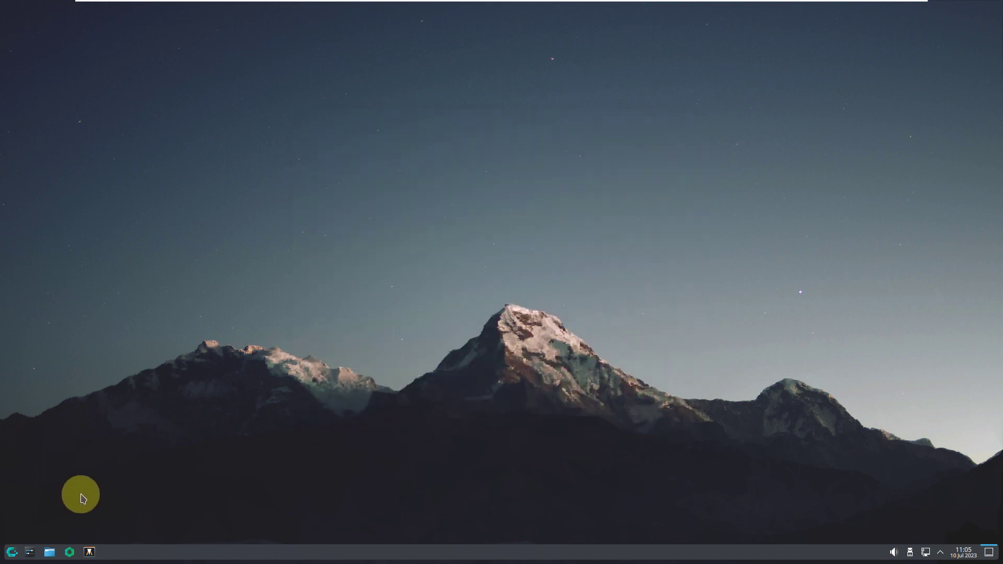
- Launch CachyOS Hello from the launcher's All Applications list
{"action": "left_click", "coordinate": [12, 551]}
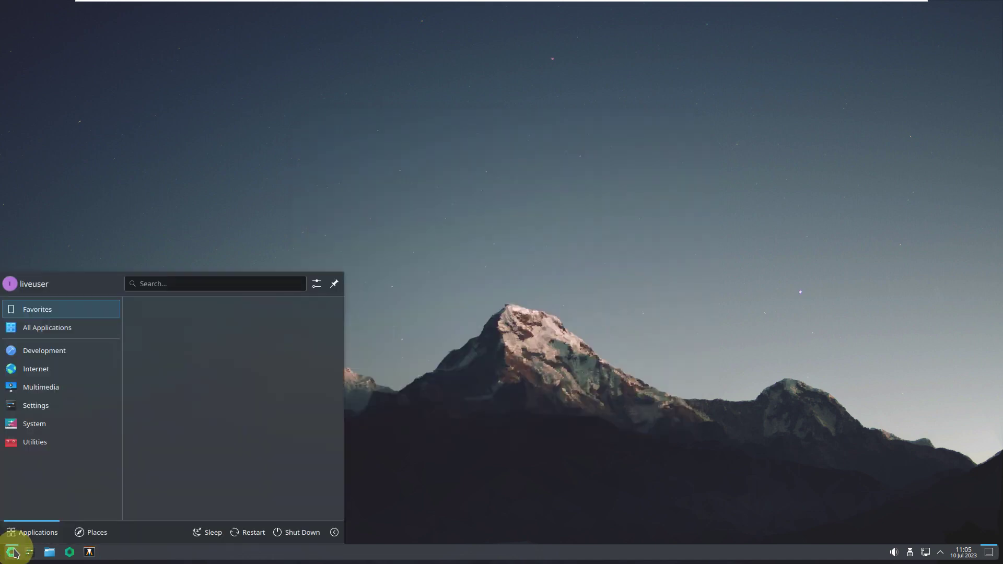
{"action": "mouse_move", "coordinate": [45, 329]}
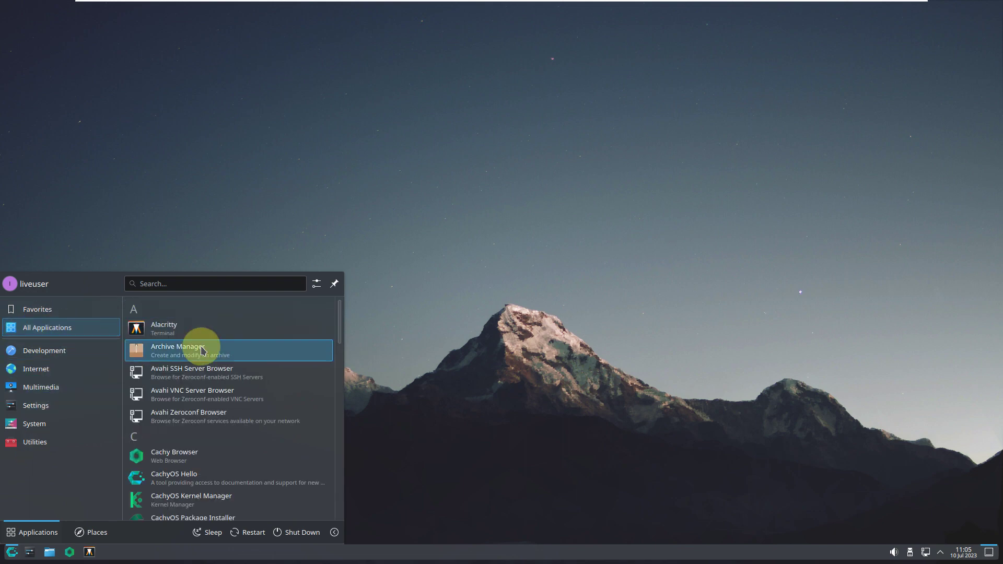
{"action": "scroll", "coordinate": [204, 340], "scroll_direction": "down", "scroll_amount": 1}
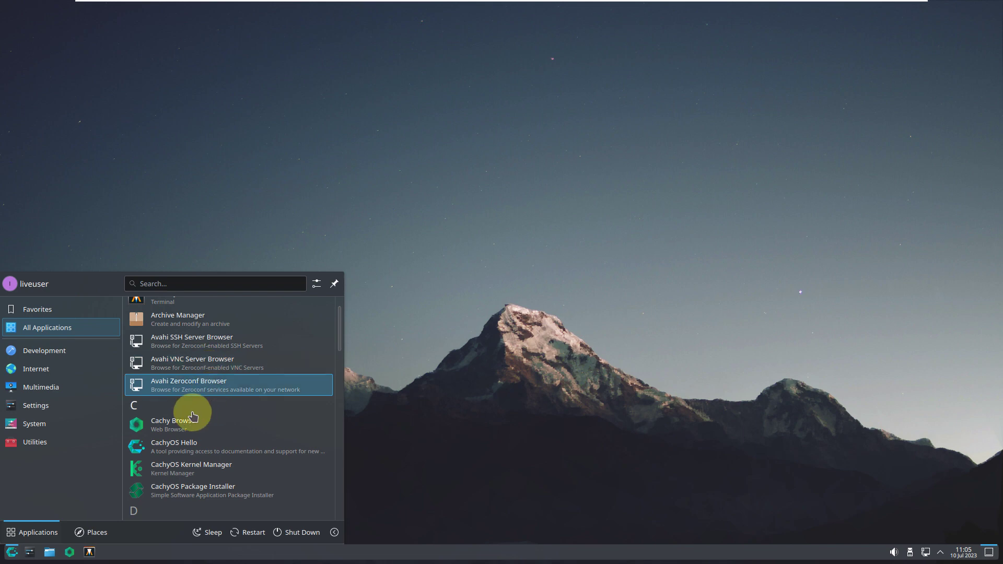
{"action": "left_click", "coordinate": [196, 449]}
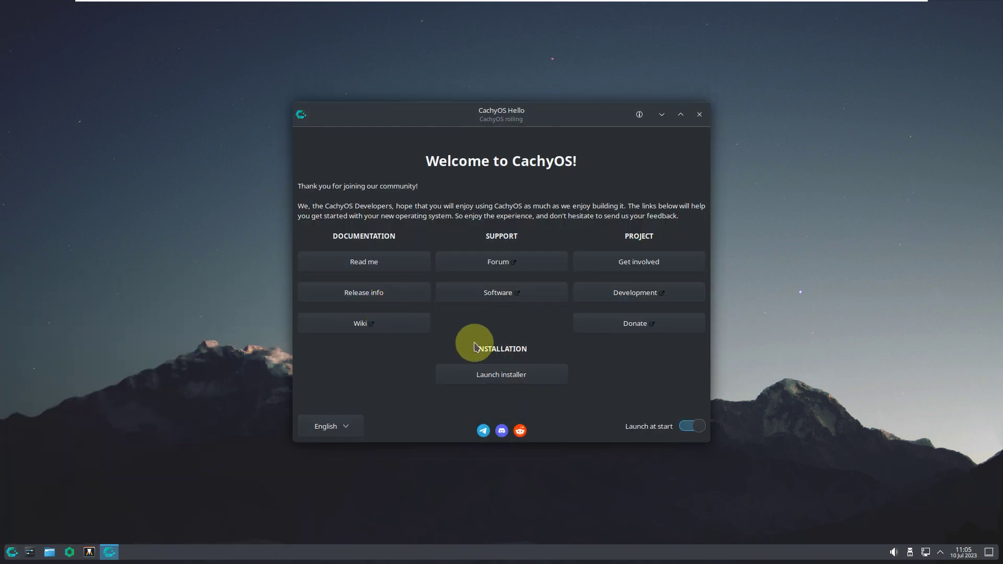
- Launch the installer from CachyOS Hello and choose the Offline install type
{"action": "left_click", "coordinate": [497, 372]}
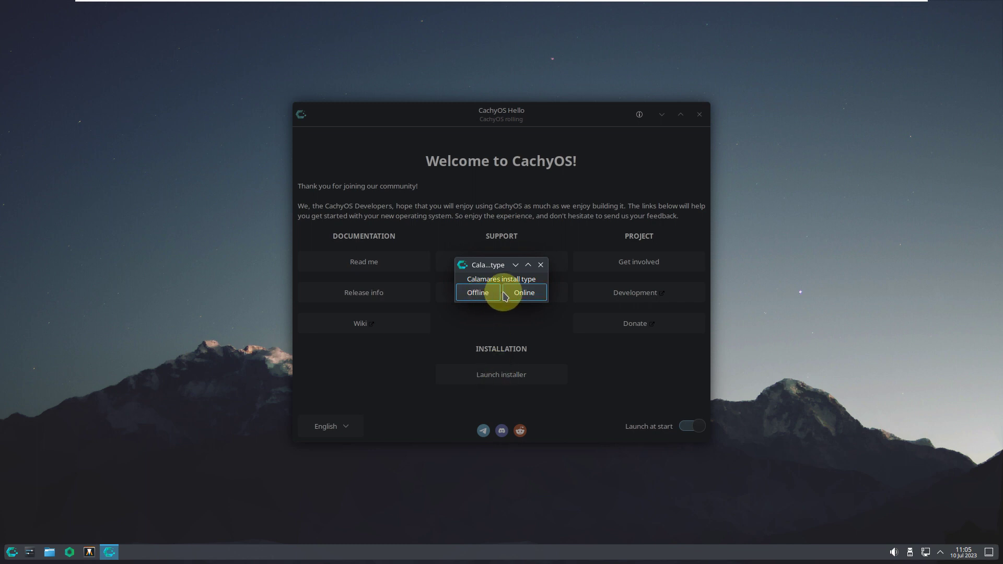
{"action": "left_click", "coordinate": [528, 265]}
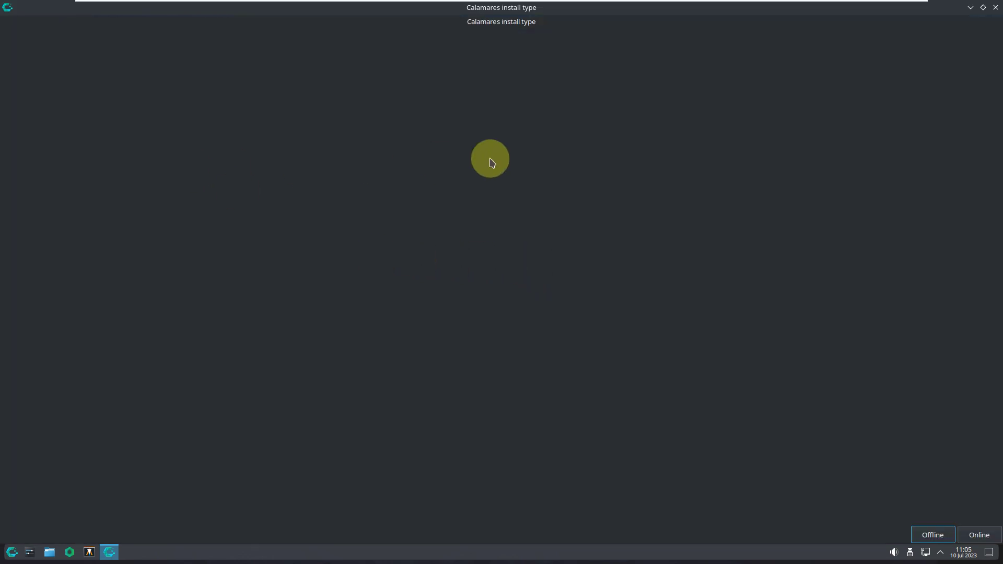
{"action": "left_click", "coordinate": [982, 8]}
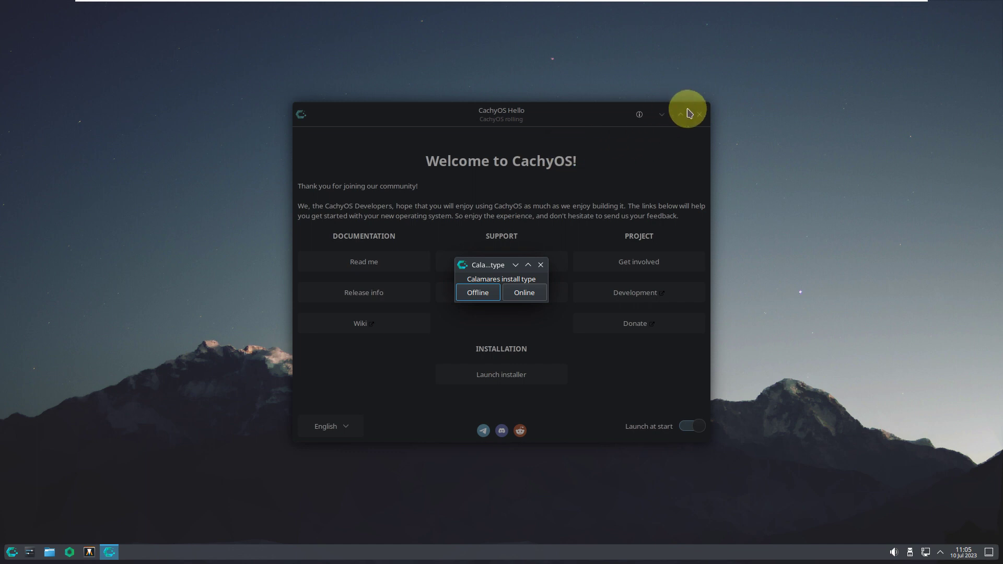
{"action": "left_click", "coordinate": [477, 292]}
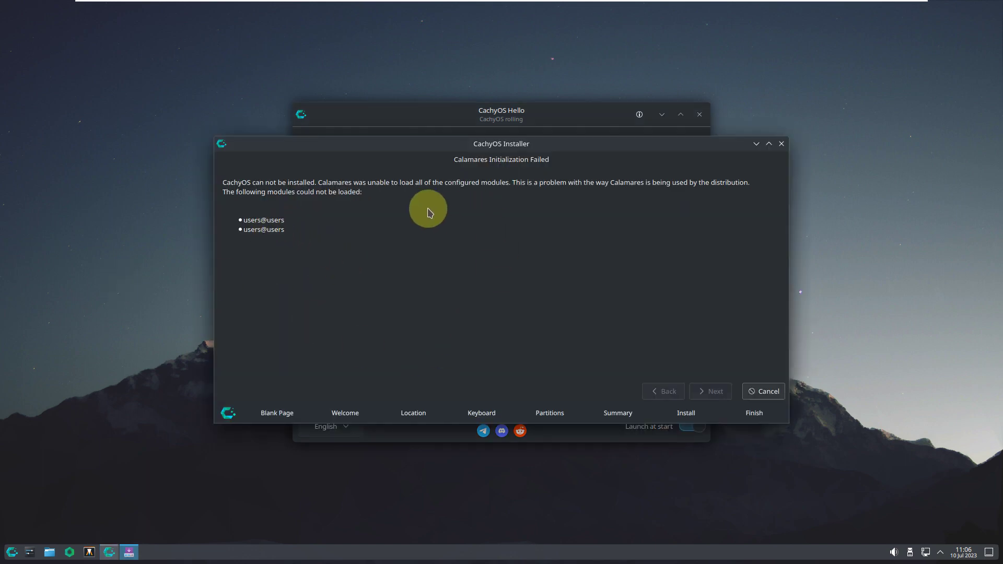
- Confirm cancelling the failed Calamares install, dismiss the install-type prompt, and close CachyOS Hello
{"action": "left_click_drag", "start_coordinate": [399, 147], "coordinate": [363, 170]}
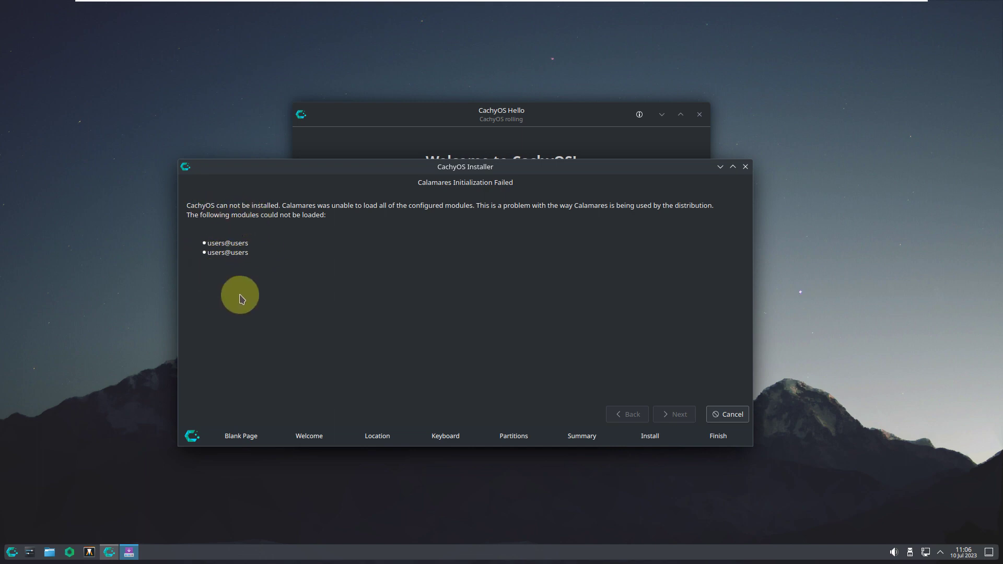
{"action": "left_click", "coordinate": [721, 420]}
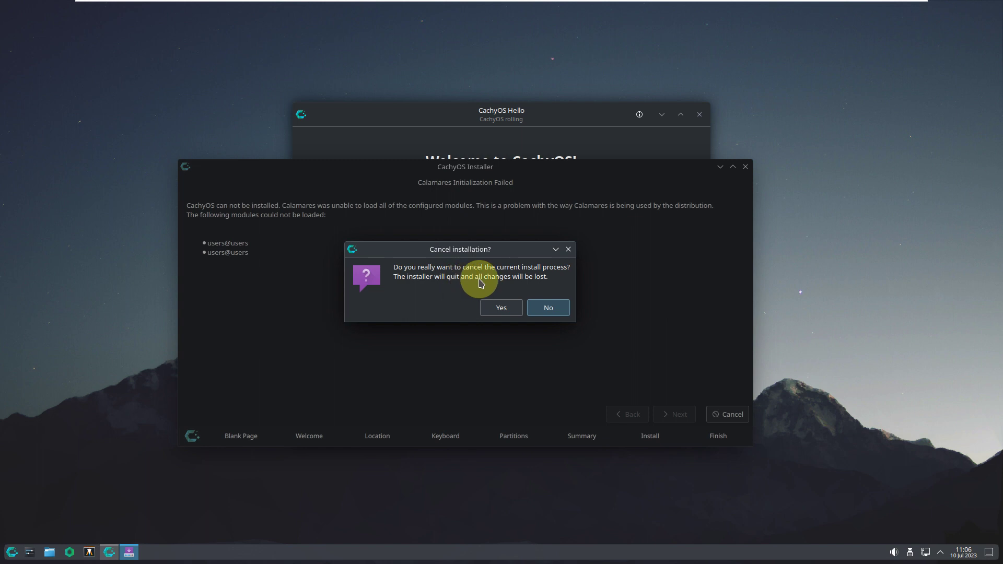
{"action": "left_click", "coordinate": [502, 309]}
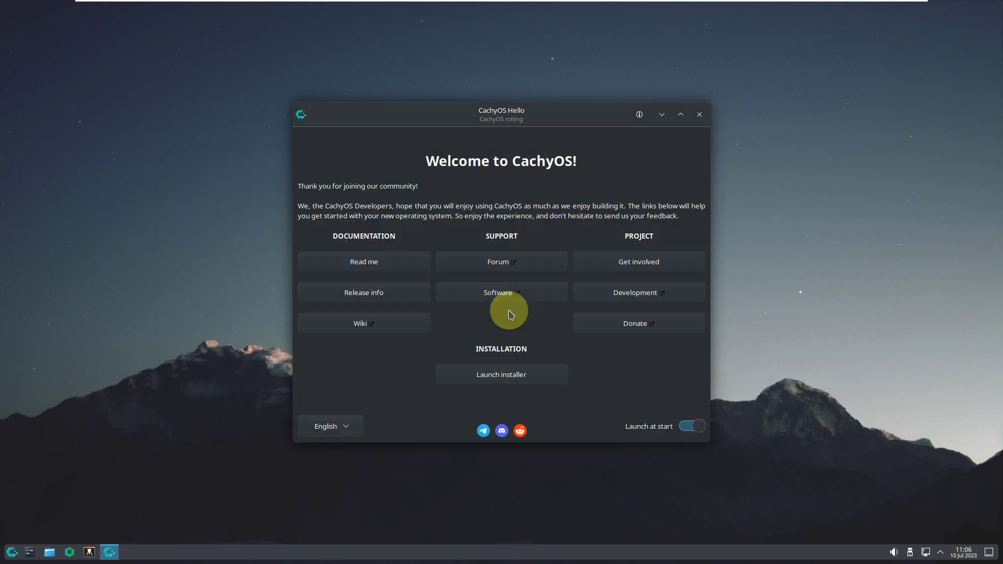
{"action": "left_click", "coordinate": [501, 374]}
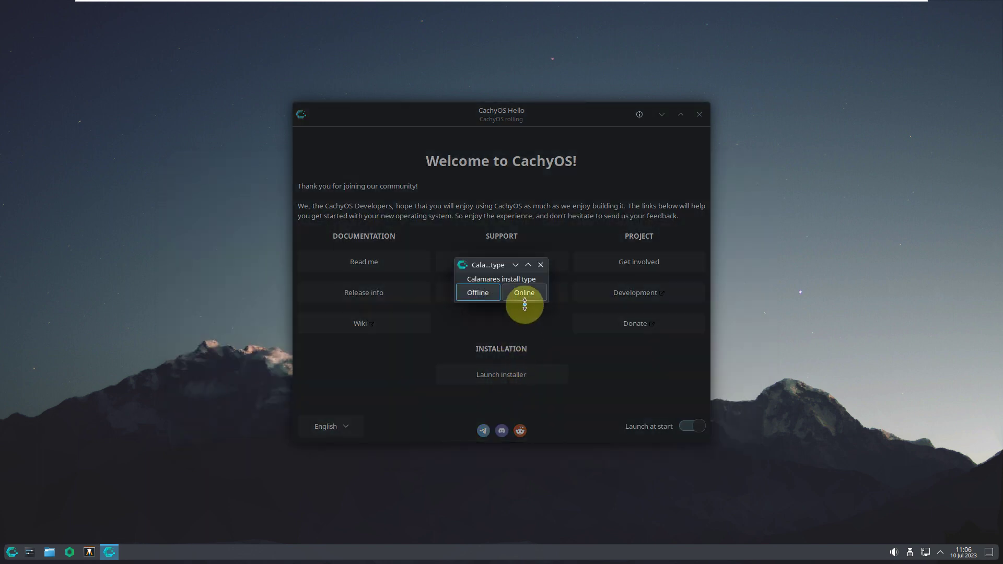
{"action": "left_click", "coordinate": [522, 296]}
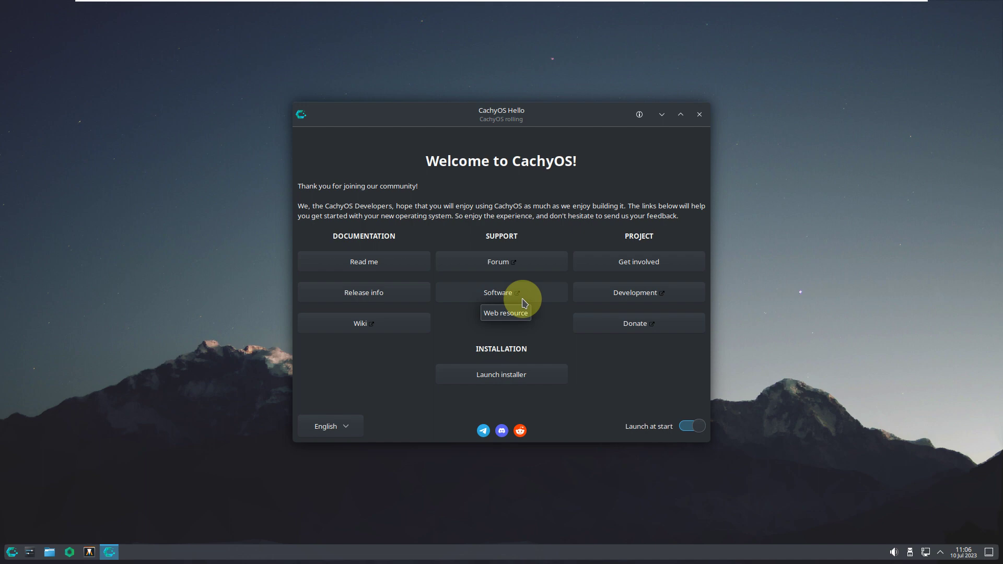
{"action": "left_click", "coordinate": [698, 114]}
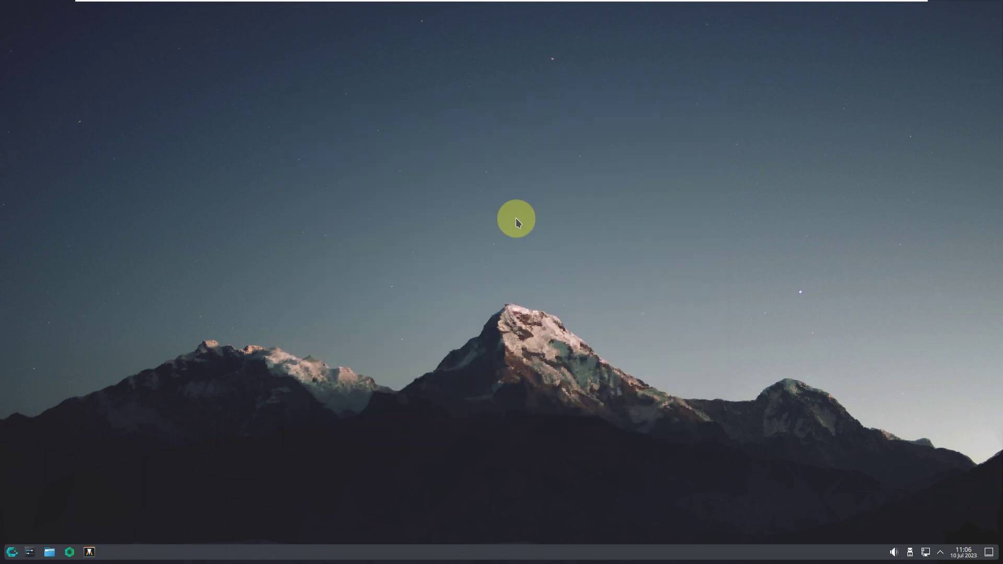
{"action": "left_click", "coordinate": [16, 553]}
{"action": "left_click", "coordinate": [35, 442]}
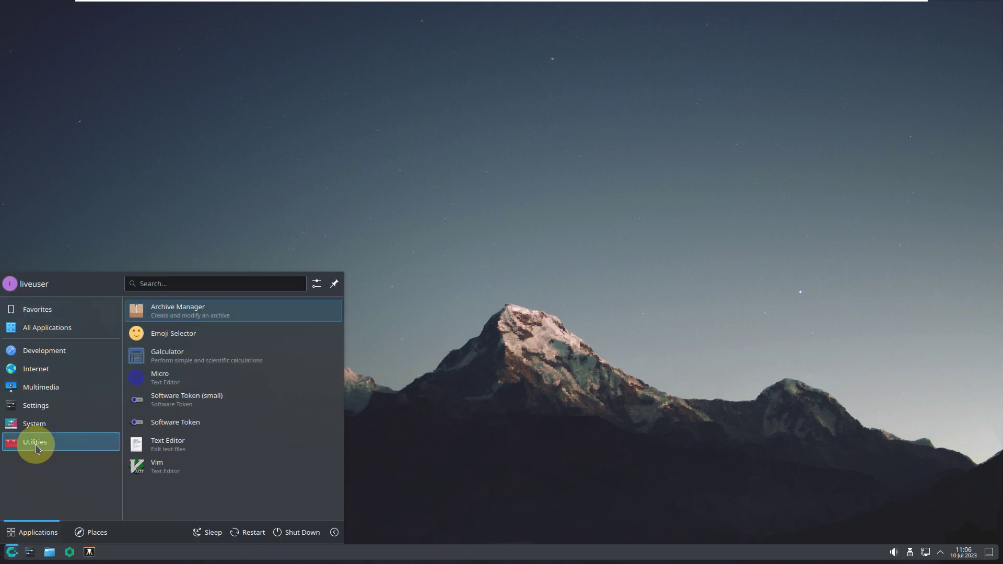
{"action": "left_click", "coordinate": [197, 453]}
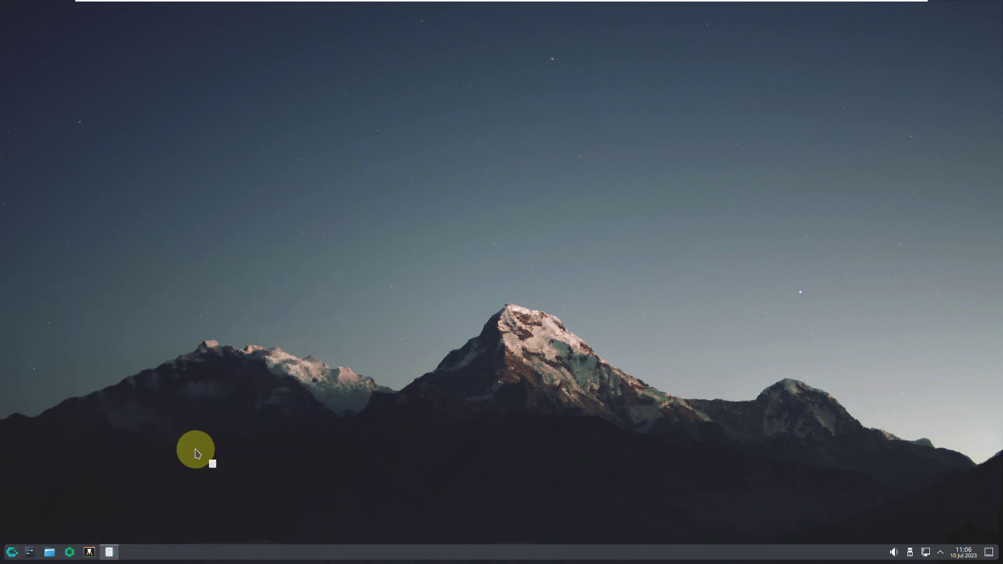
{"action": "right_click", "coordinate": [202, 556]}
{"action": "left_click", "coordinate": [443, 189]}
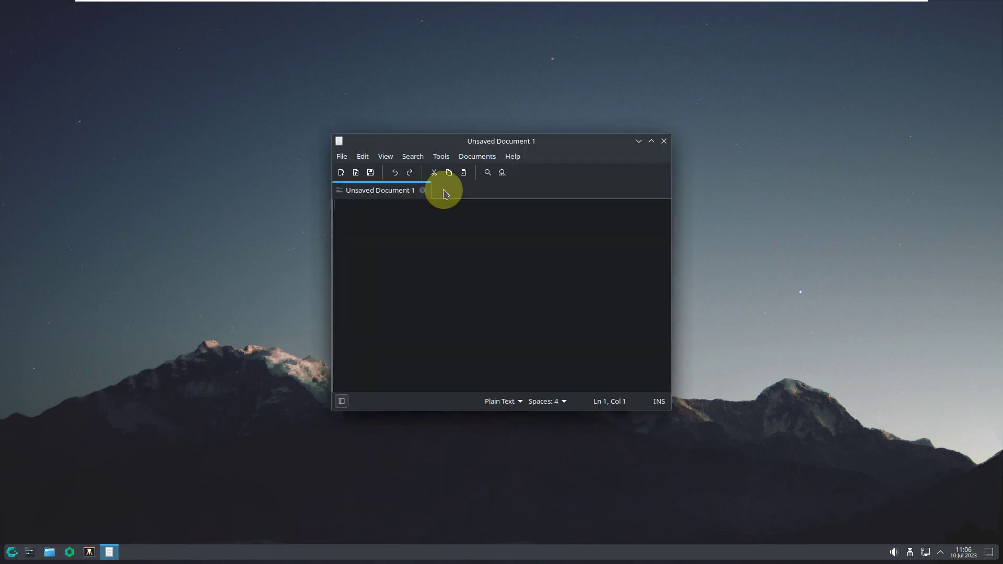
{"action": "left_click", "coordinate": [512, 156]}
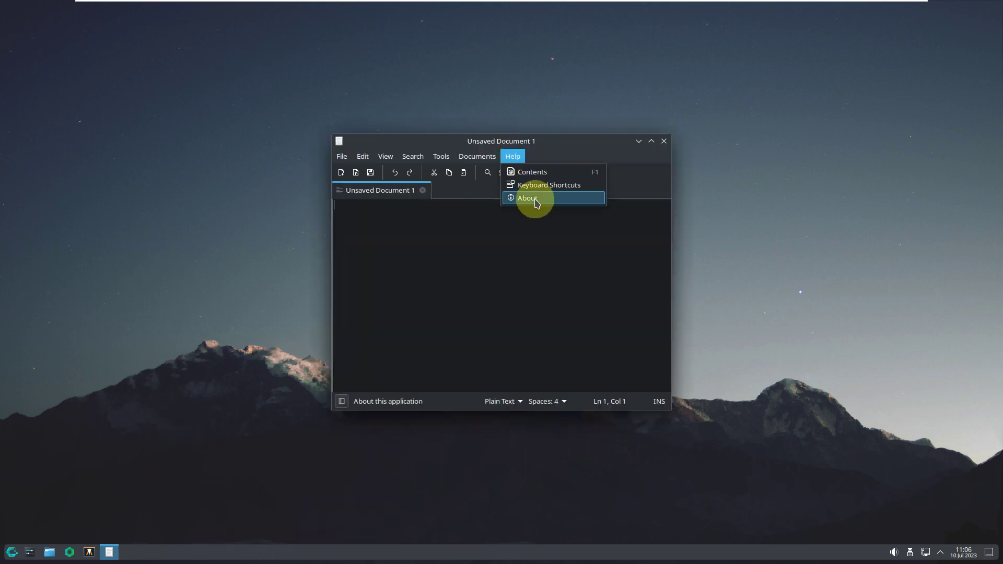
{"action": "left_click", "coordinate": [536, 203]}
{"action": "left_click", "coordinate": [575, 369]}
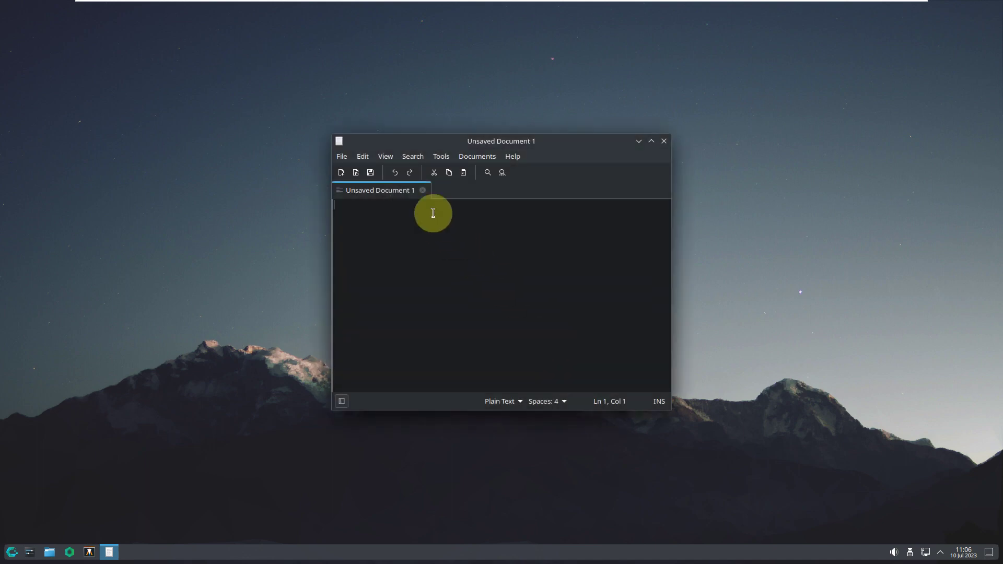
{"action": "type", "text": "youtube.com/9to5linux"}
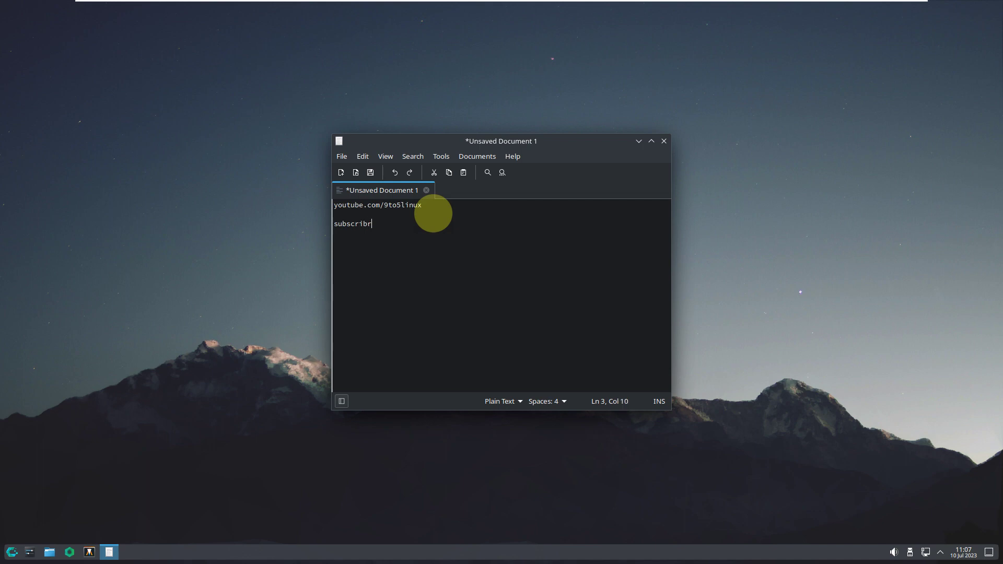
{"action": "type", "text": "e"}
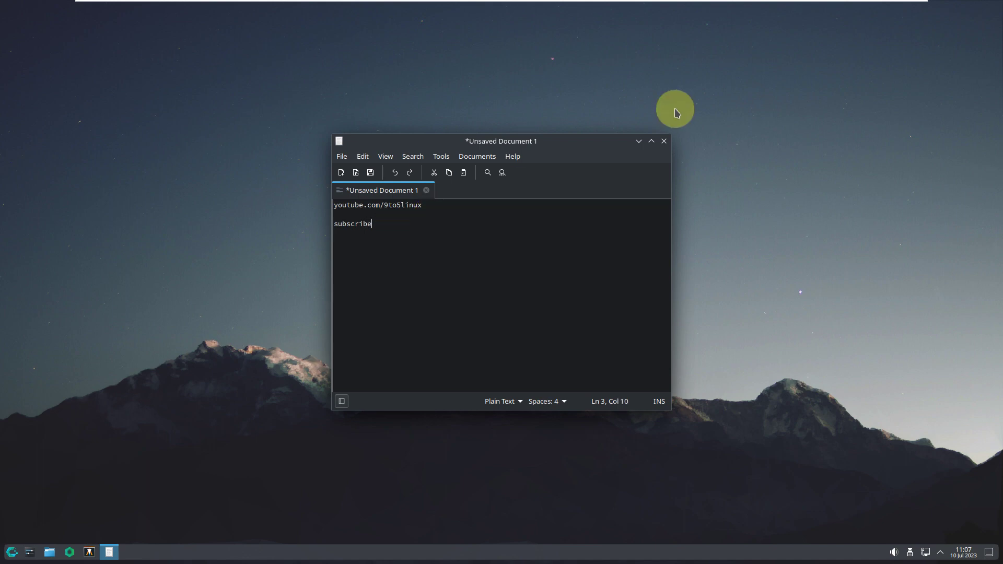
{"action": "left_click", "coordinate": [663, 142]}
{"action": "left_click", "coordinate": [547, 316]}
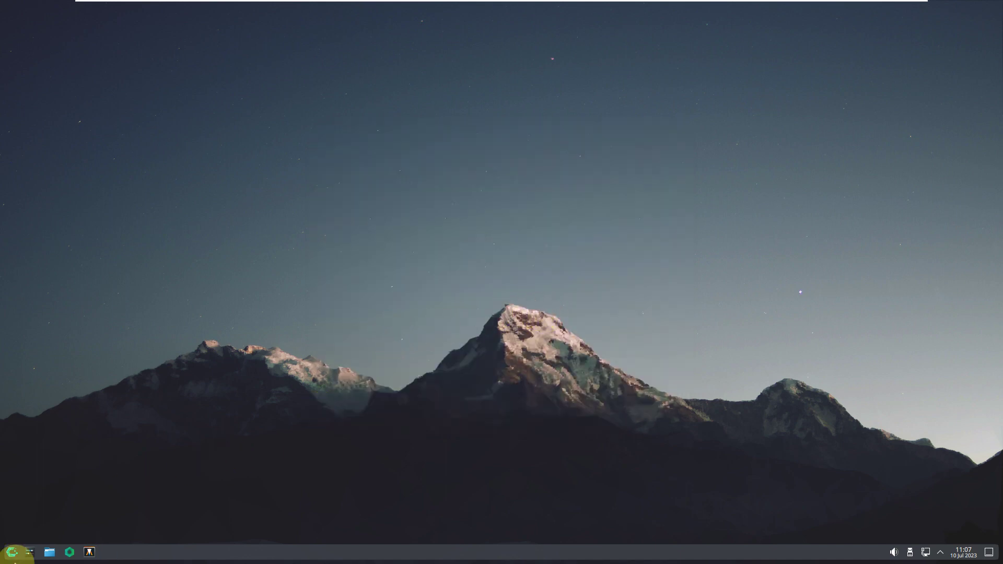
{"action": "left_click", "coordinate": [13, 556]}
{"action": "left_click", "coordinate": [43, 443]}
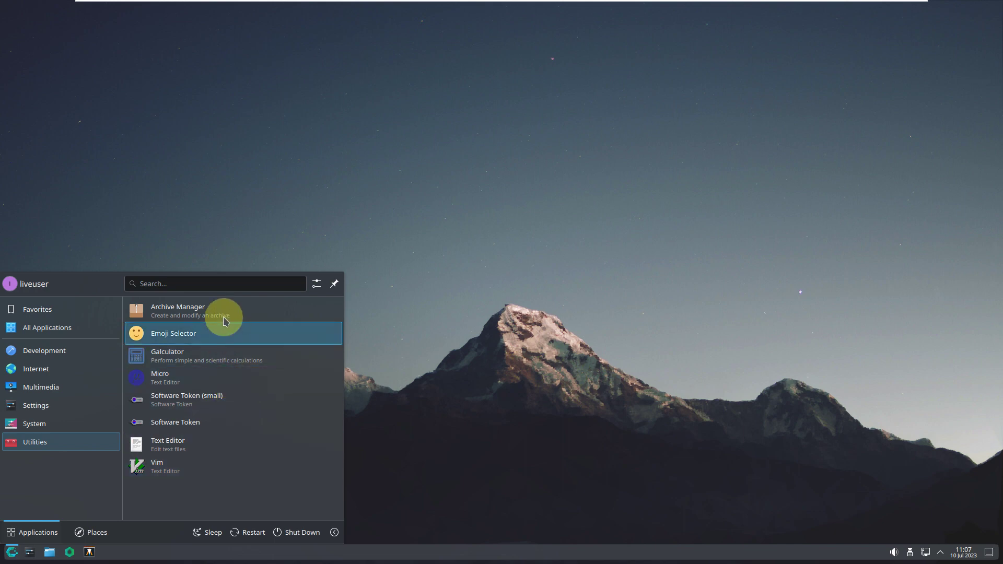
{"action": "mouse_move", "coordinate": [117, 425]}
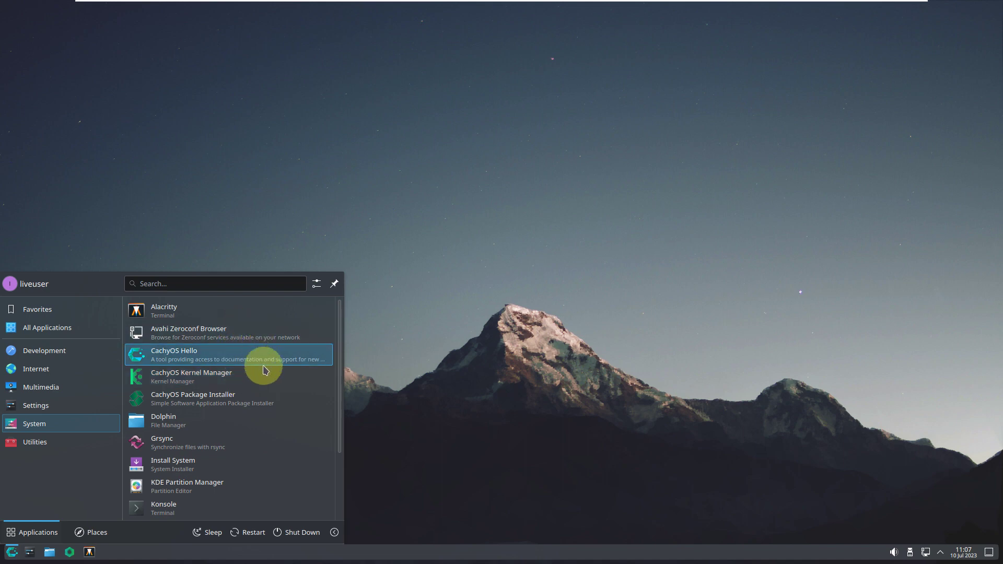
{"action": "scroll", "coordinate": [288, 442], "scroll_direction": "down", "scroll_amount": 2}
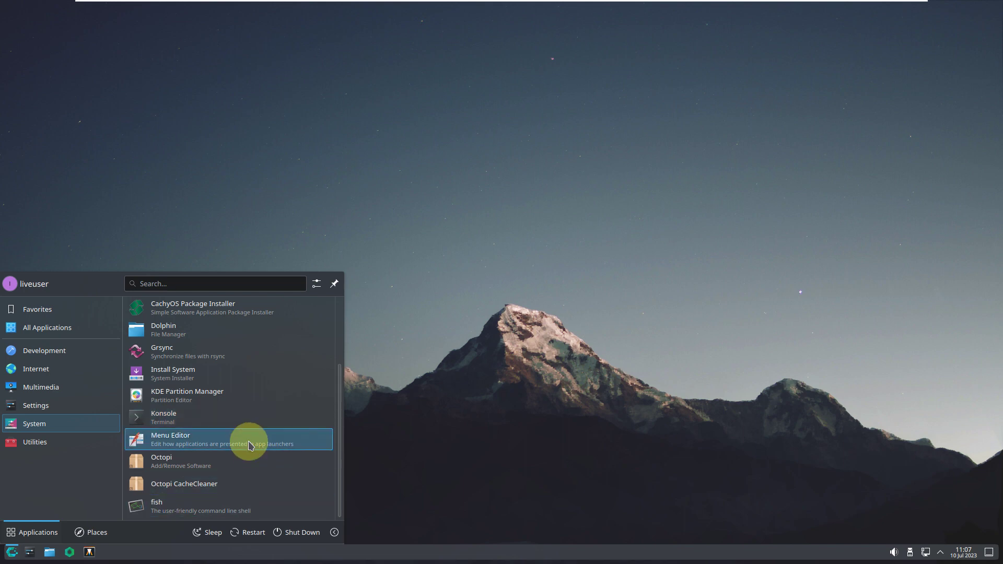
{"action": "left_click", "coordinate": [250, 465]}
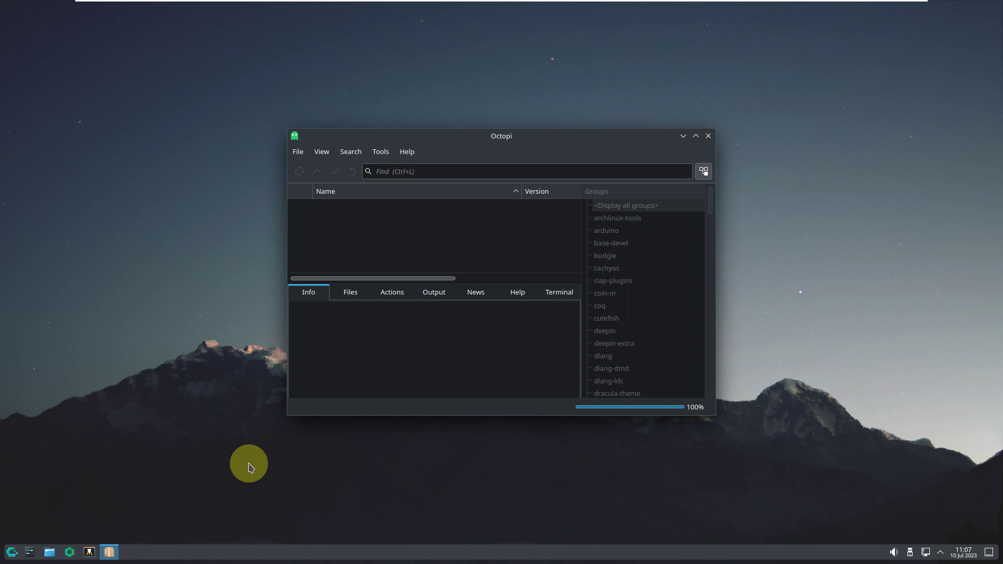
{"action": "left_click", "coordinate": [407, 152]}
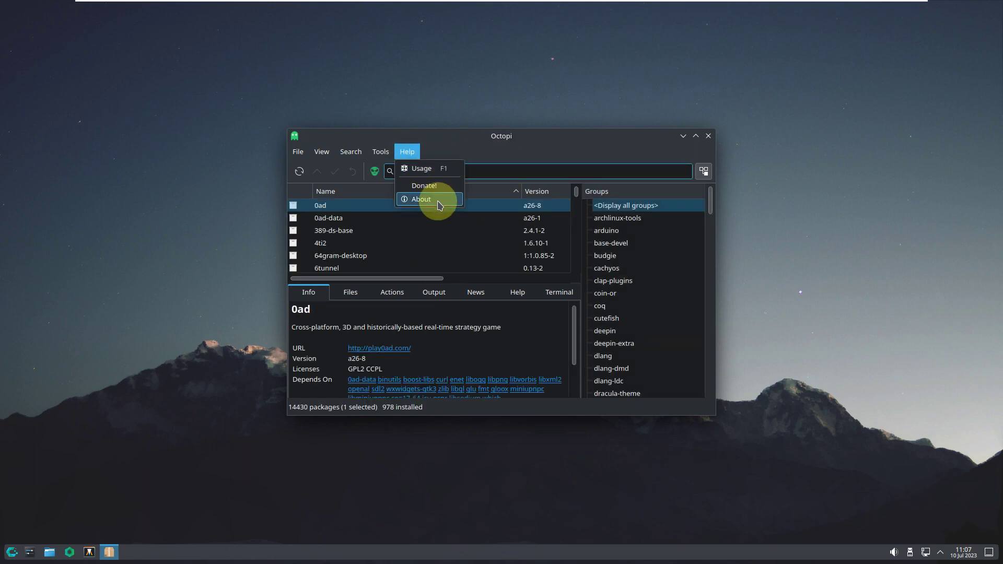
{"action": "left_click", "coordinate": [439, 204]}
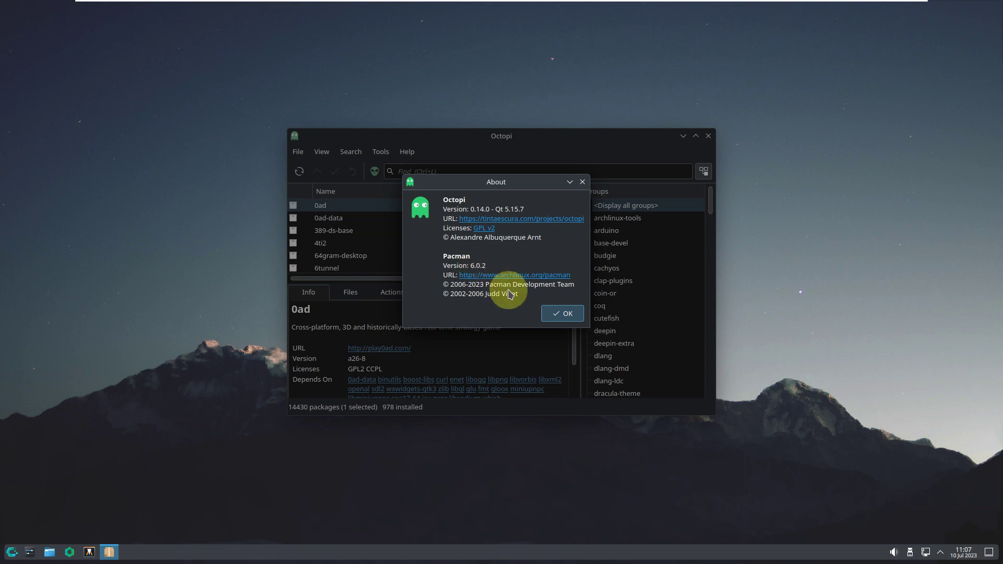
{"action": "left_click", "coordinate": [557, 317]}
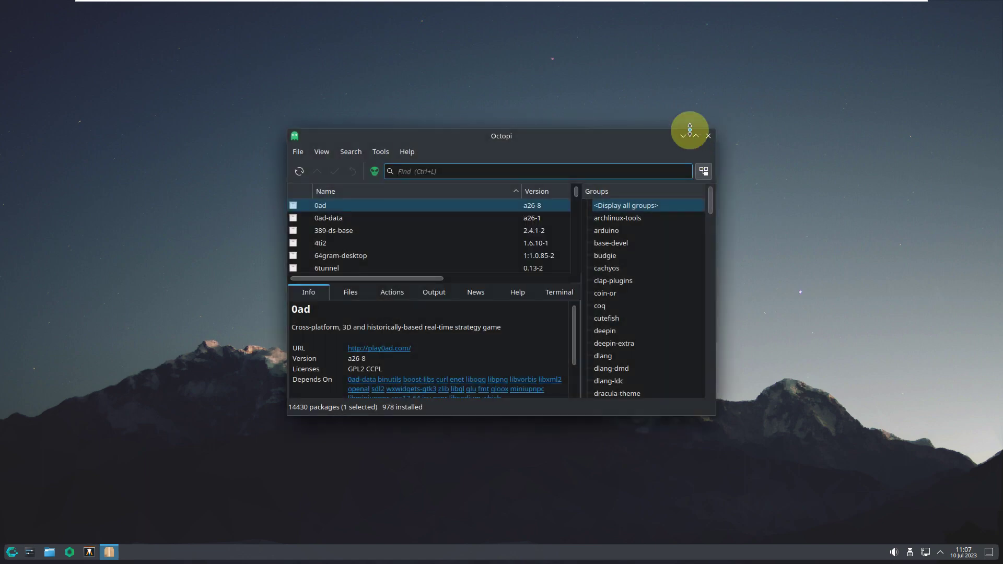
{"action": "left_click", "coordinate": [695, 136]}
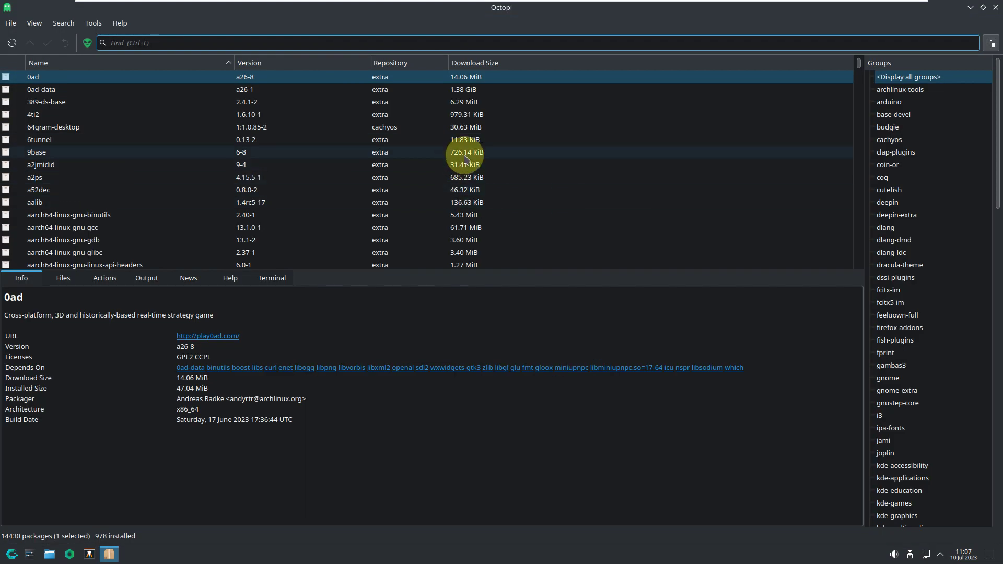
{"action": "left_click_drag", "start_coordinate": [859, 67], "coordinate": [838, 271]}
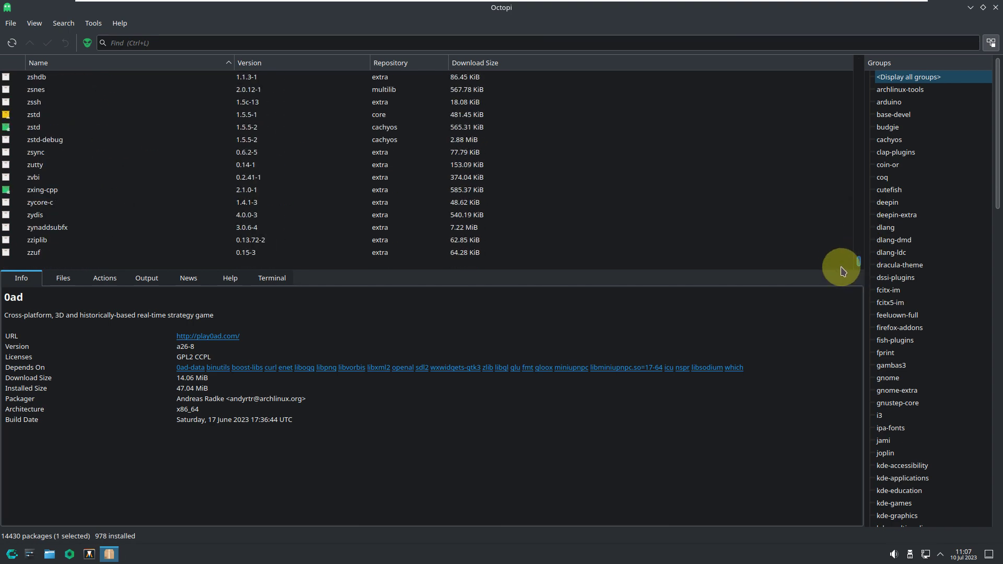
{"action": "left_click", "coordinate": [995, 7]}
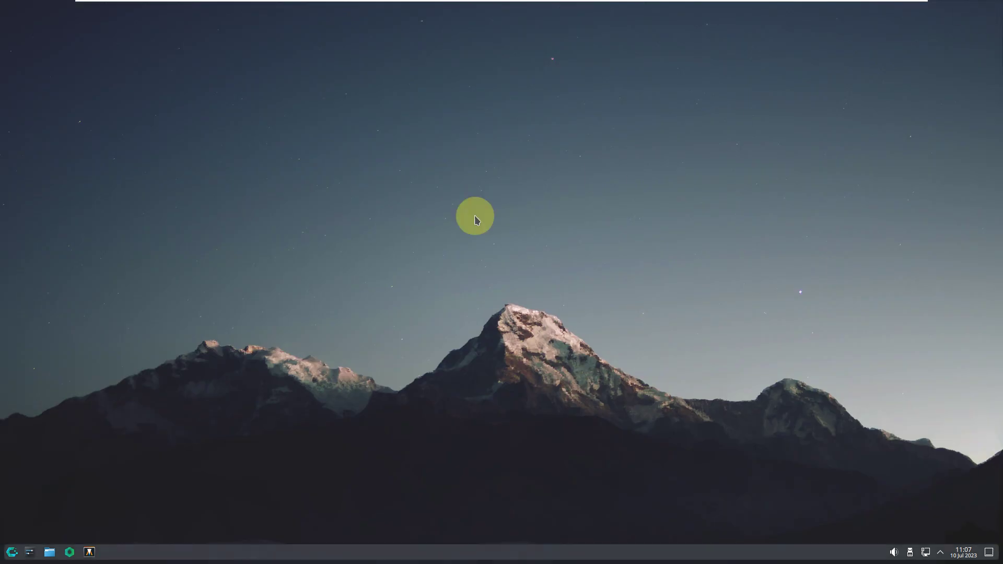
{"action": "left_click", "coordinate": [12, 552]}
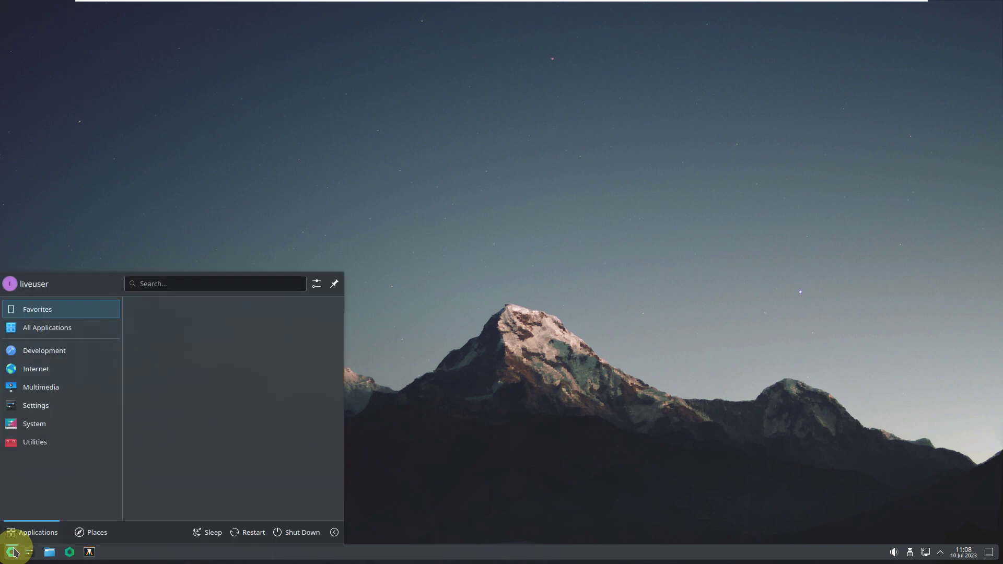
- Browse the launcher's Utilities and System categories, then dismiss the launcher and bring it back up
{"action": "left_click", "coordinate": [29, 449]}
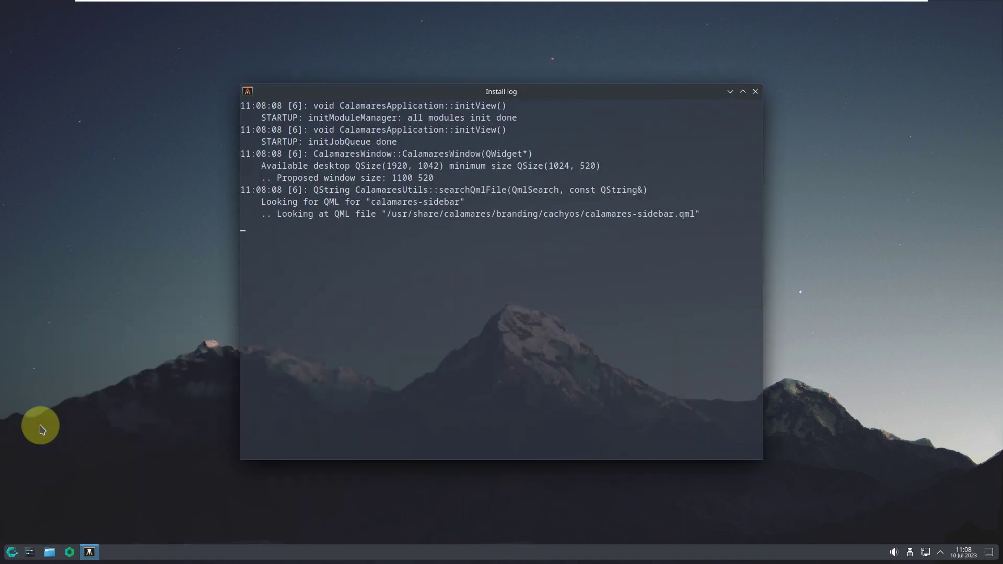
{"action": "left_click", "coordinate": [10, 551]}
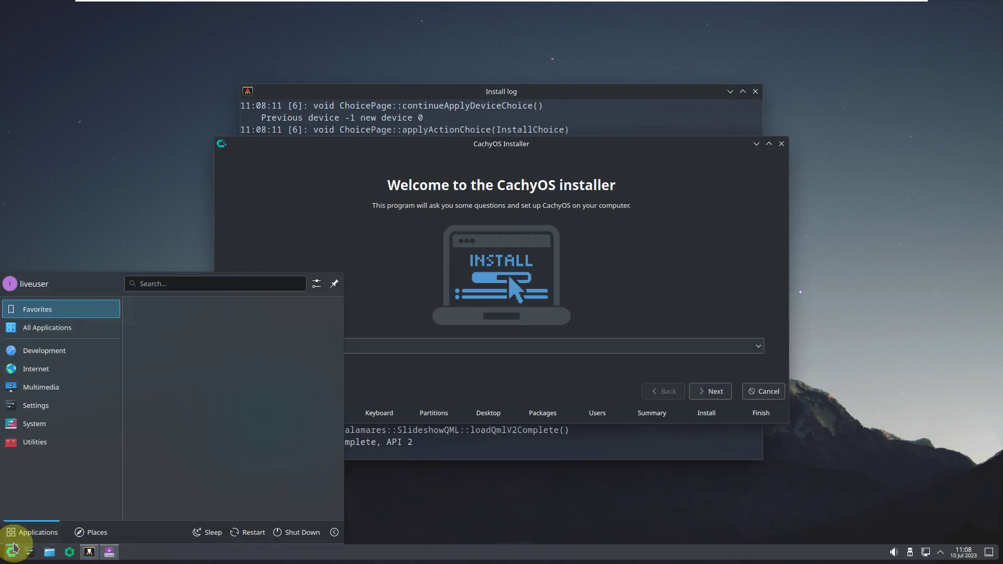
{"action": "left_click", "coordinate": [53, 445]}
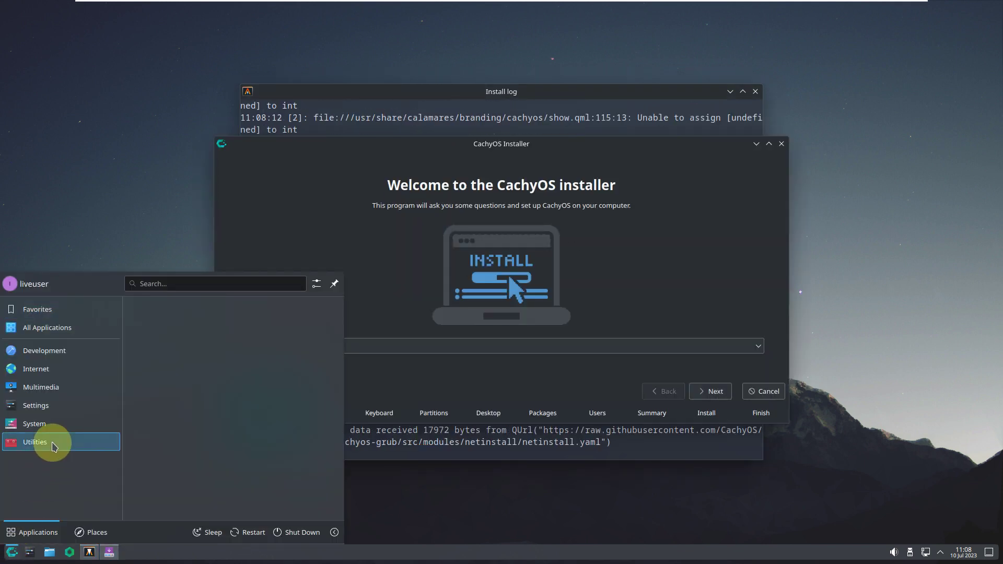
{"action": "left_click", "coordinate": [55, 420]}
{"action": "scroll", "coordinate": [163, 440], "scroll_direction": "down", "scroll_amount": 3}
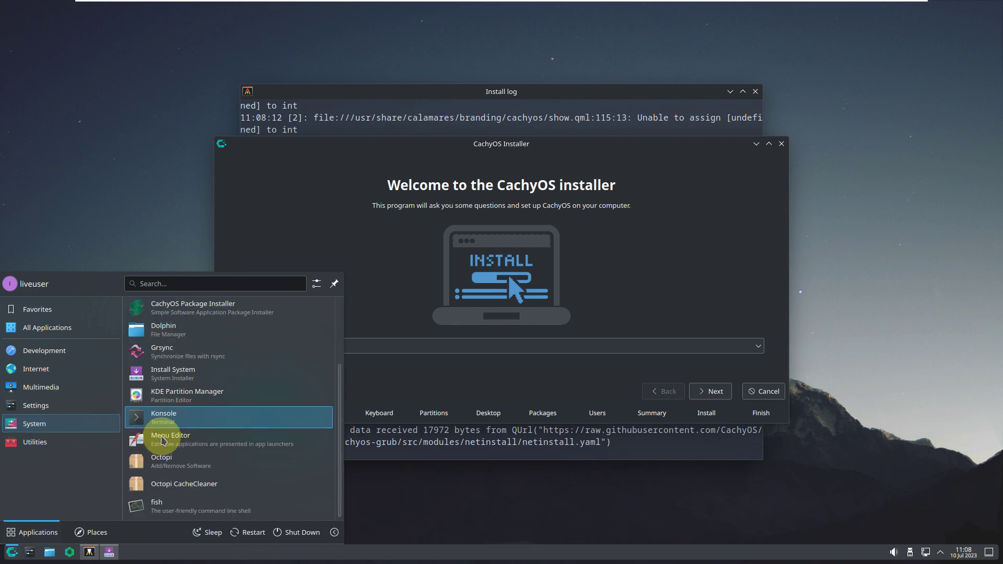
{"action": "scroll", "coordinate": [163, 440], "scroll_direction": "up", "scroll_amount": 3}
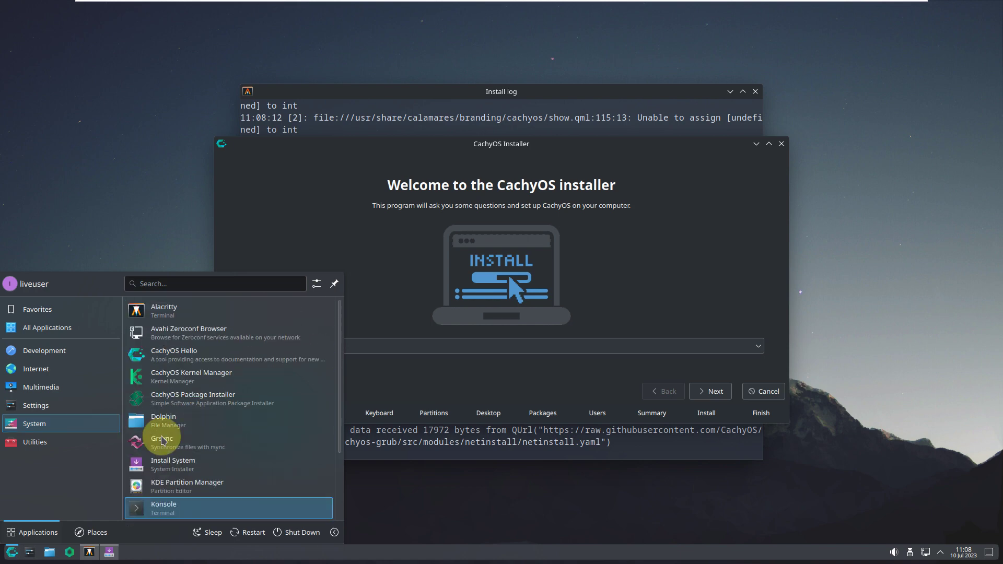
{"action": "left_click", "coordinate": [203, 382]}
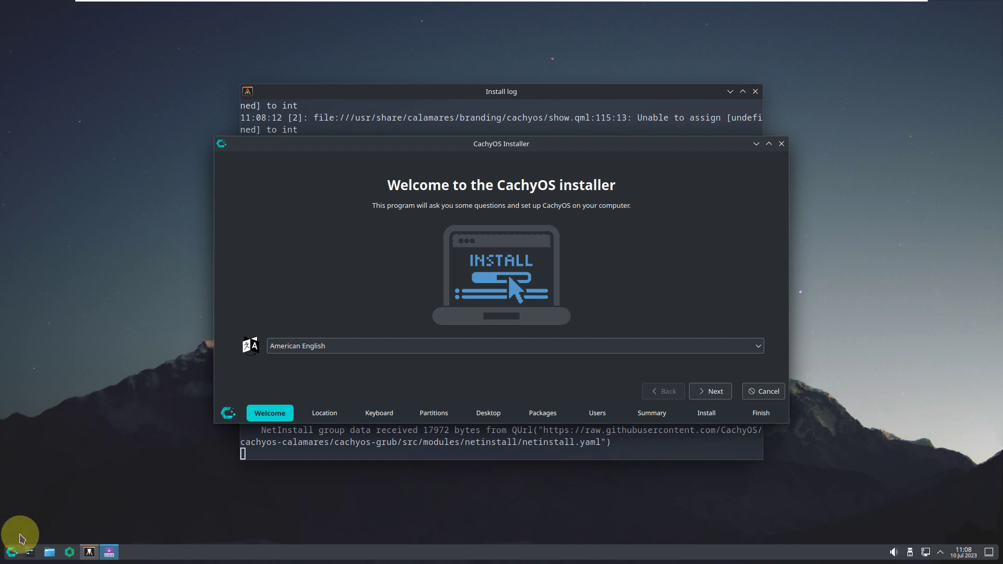
{"action": "left_click", "coordinate": [16, 551]}
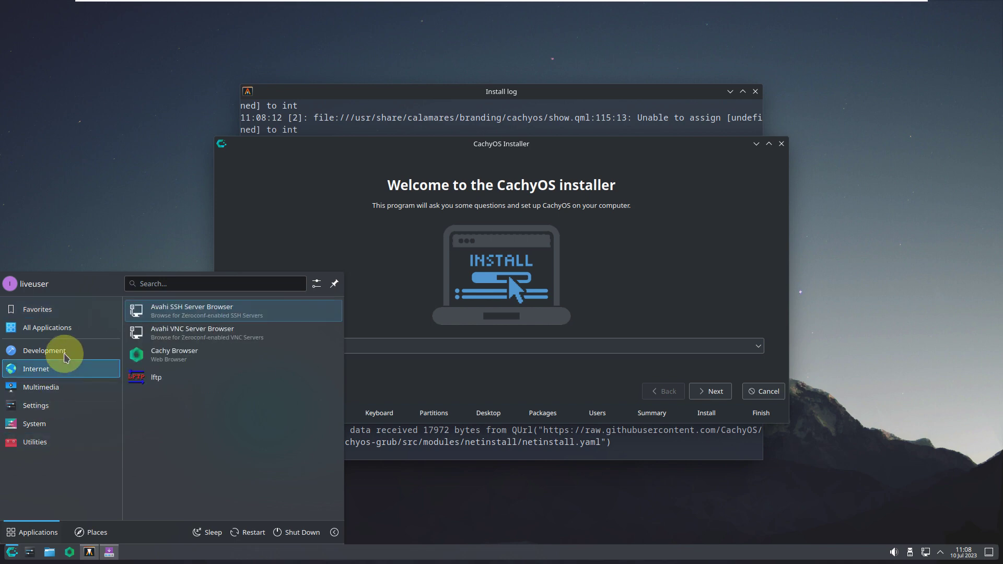
{"action": "mouse_move", "coordinate": [74, 351]}
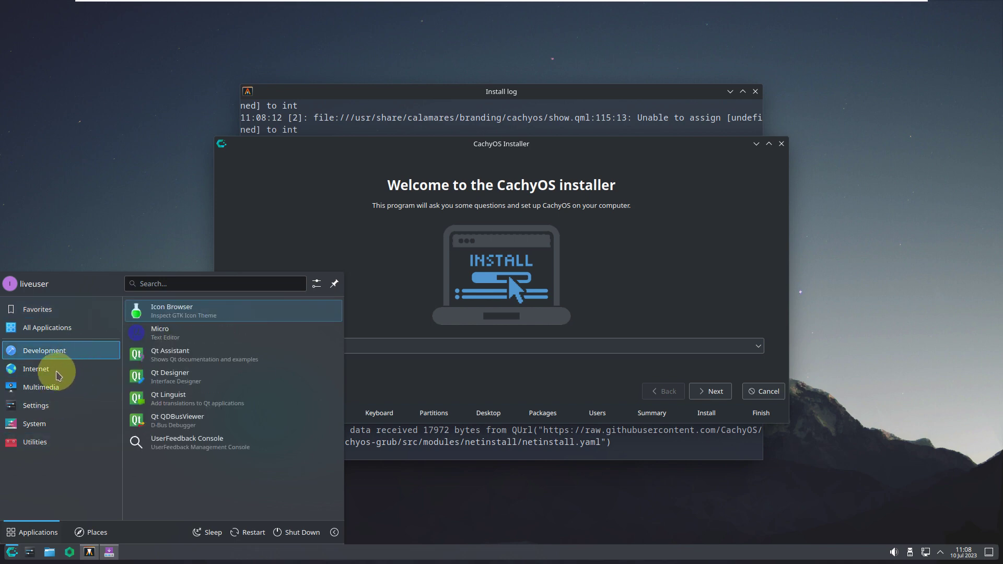
- Look through the launcher's Internet, Settings and System categories, scrolling down the System app list
{"action": "mouse_move", "coordinate": [77, 382]}
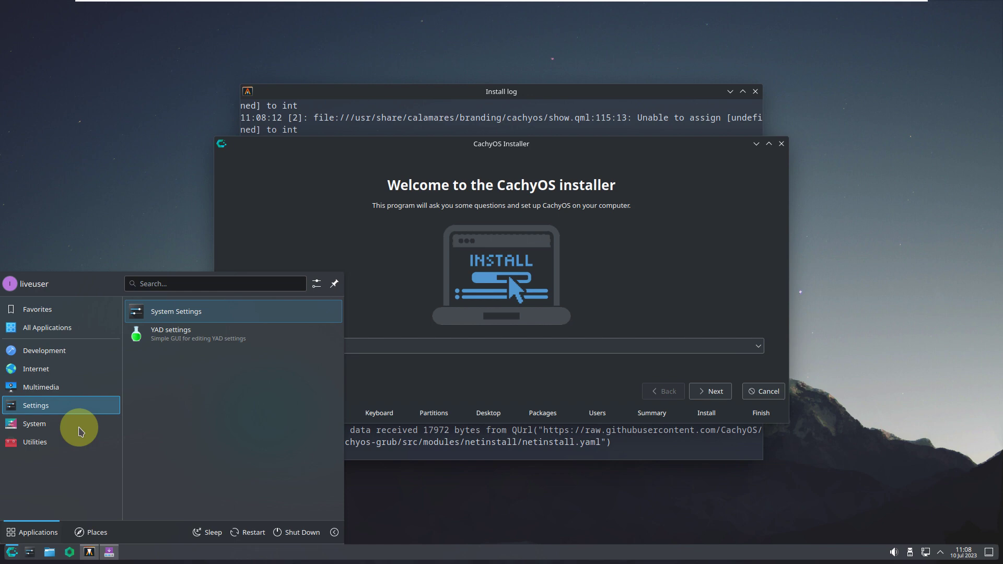
{"action": "mouse_move", "coordinate": [81, 431]}
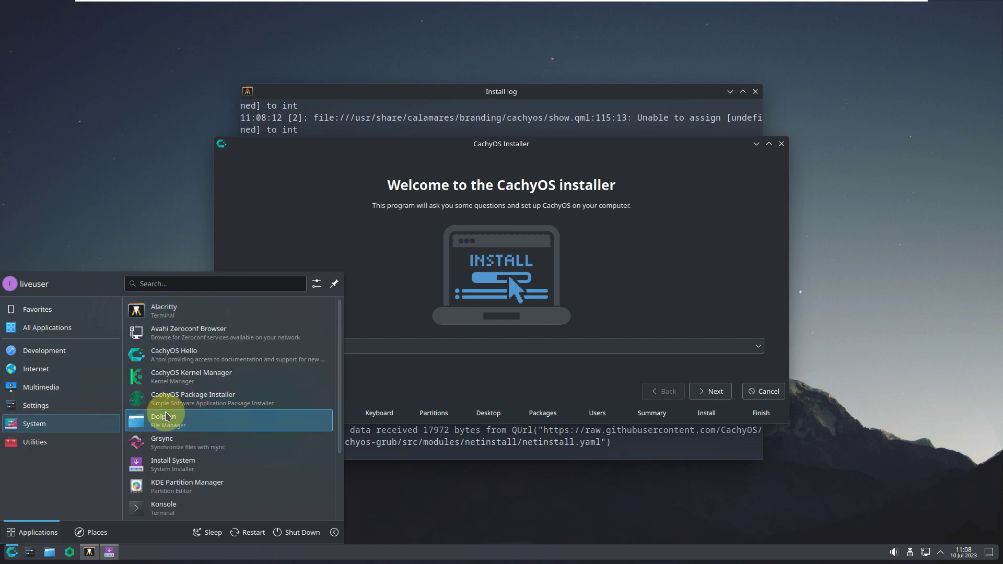
{"action": "scroll", "coordinate": [179, 384], "scroll_direction": "down", "scroll_amount": 4}
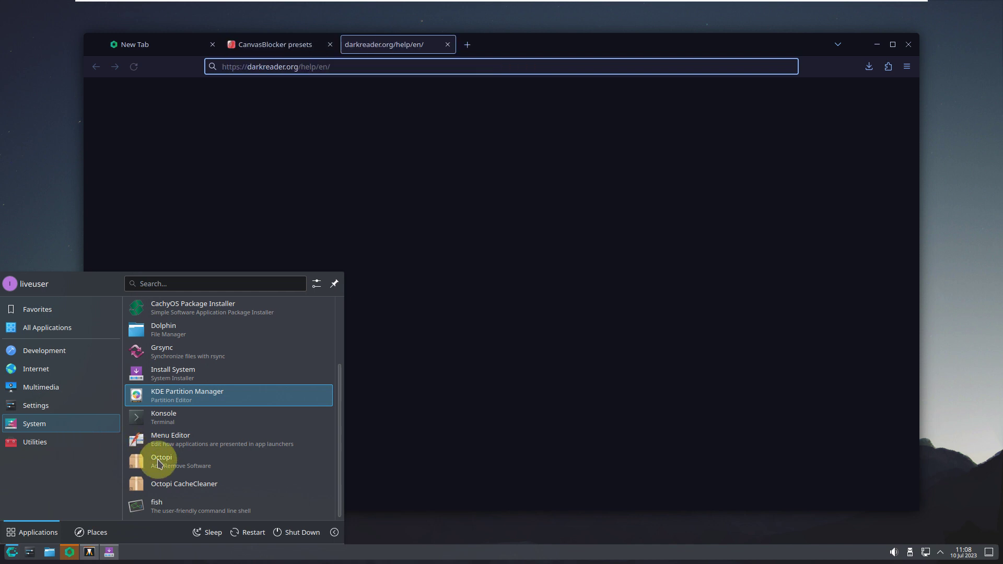
- Dismiss the launcher and close the CanvasBlocker presets and Help – Dark Reader browser tabs
{"action": "key", "text": "Down"}
{"action": "key", "text": "Escape"}
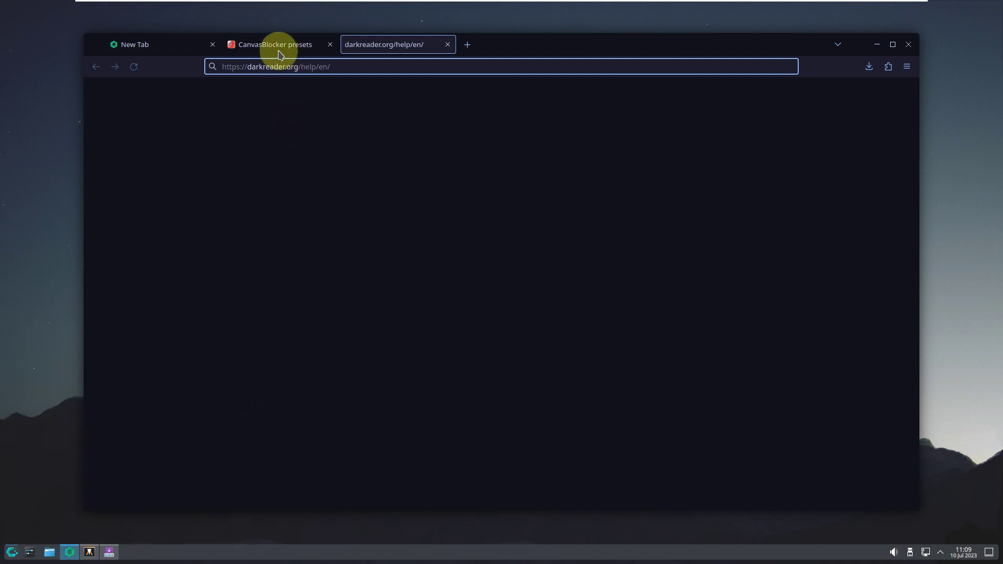
{"action": "left_click", "coordinate": [279, 52]}
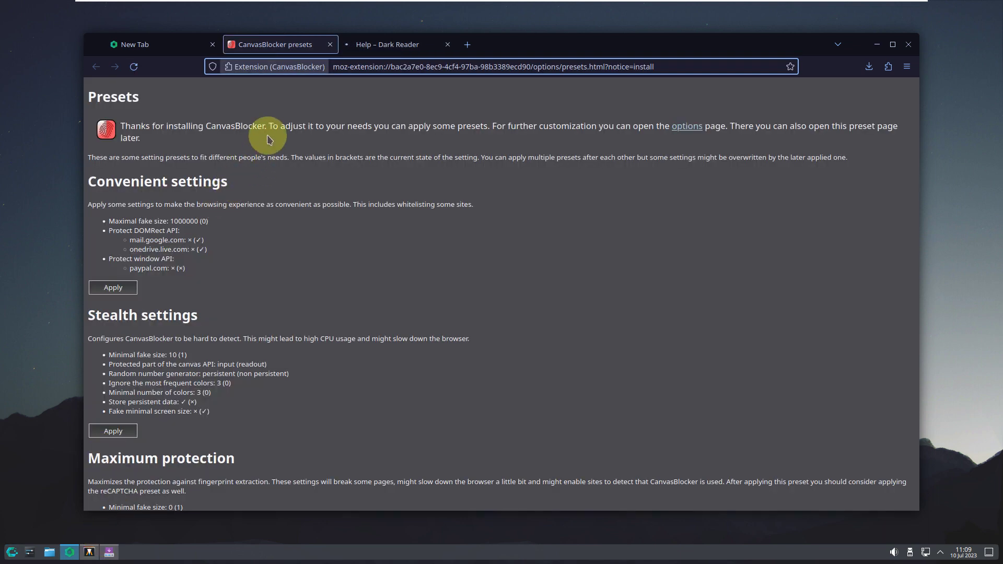
{"action": "left_click", "coordinate": [330, 45]}
{"action": "left_click", "coordinate": [330, 45]}
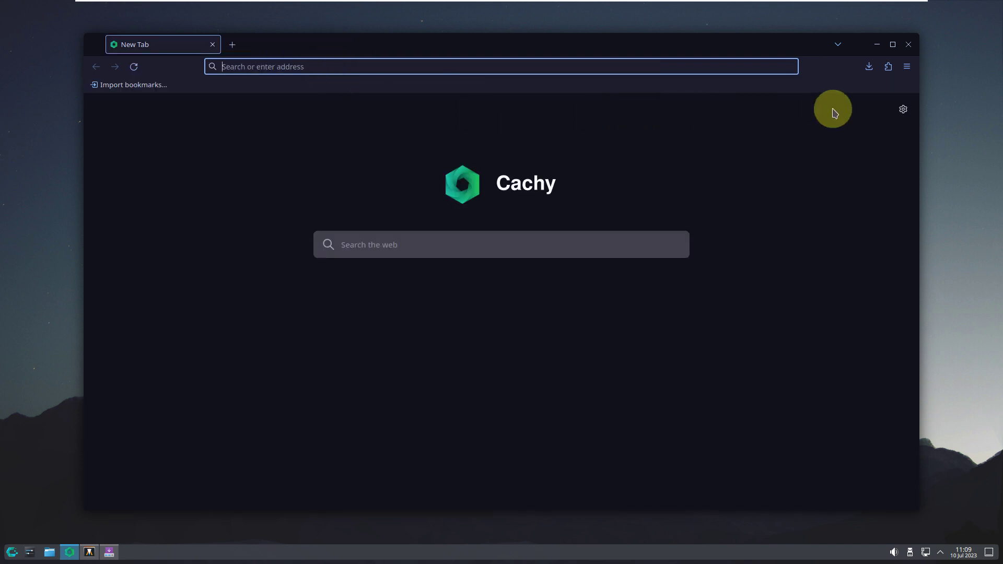
{"action": "left_click", "coordinate": [906, 73]}
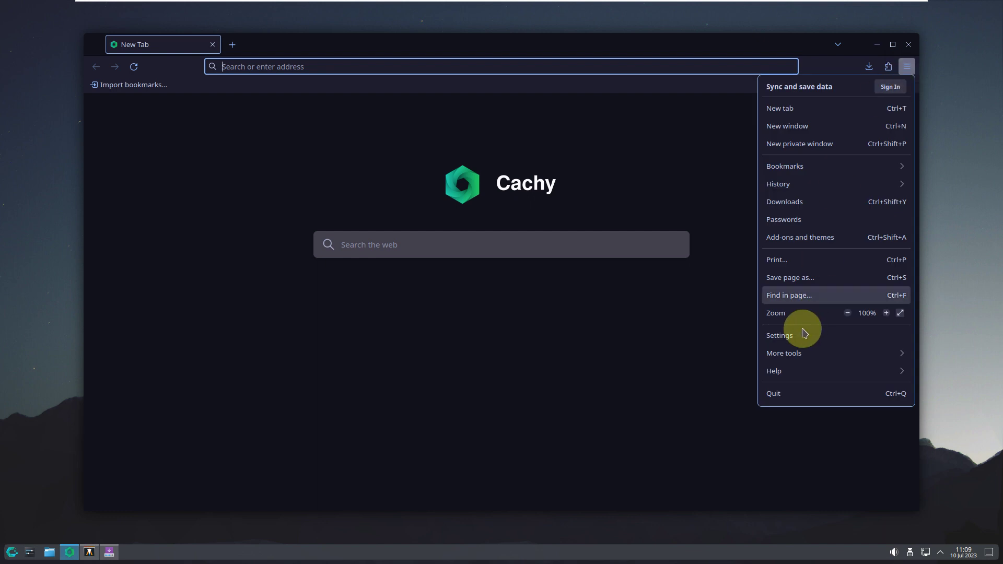
{"action": "left_click", "coordinate": [786, 373]}
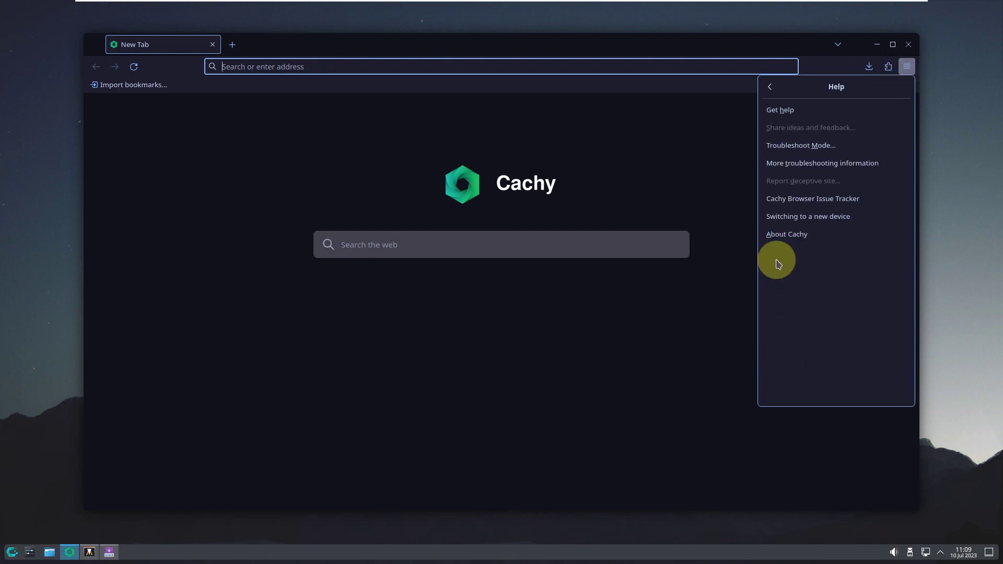
{"action": "left_click", "coordinate": [780, 239]}
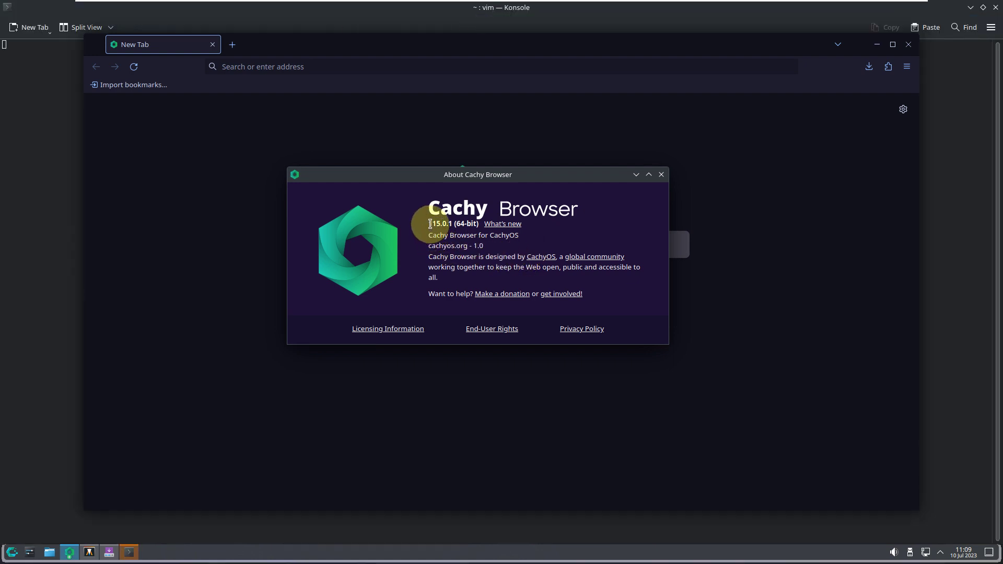
{"action": "left_click_drag", "start_coordinate": [430, 224], "coordinate": [493, 229]}
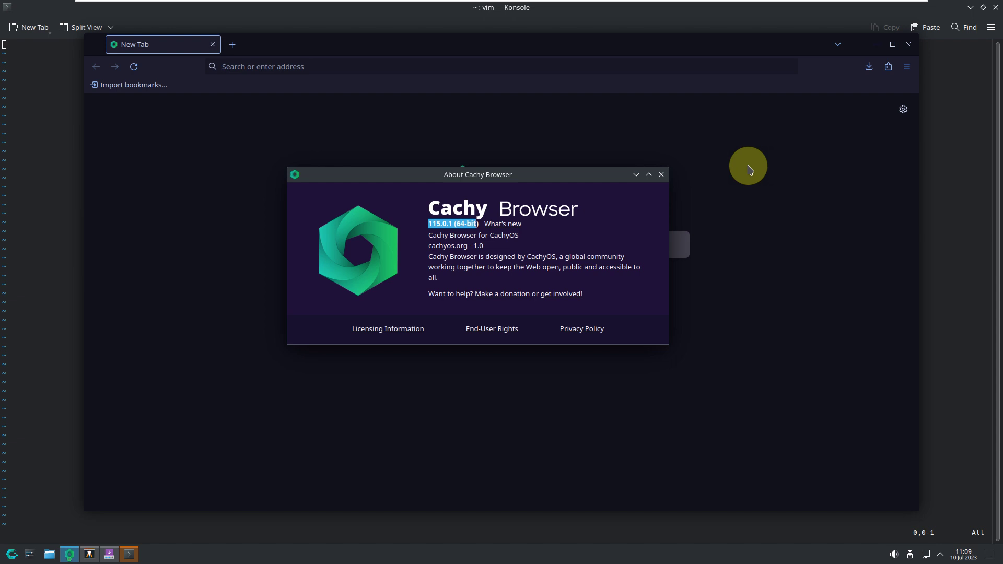
{"action": "left_click", "coordinate": [661, 175]}
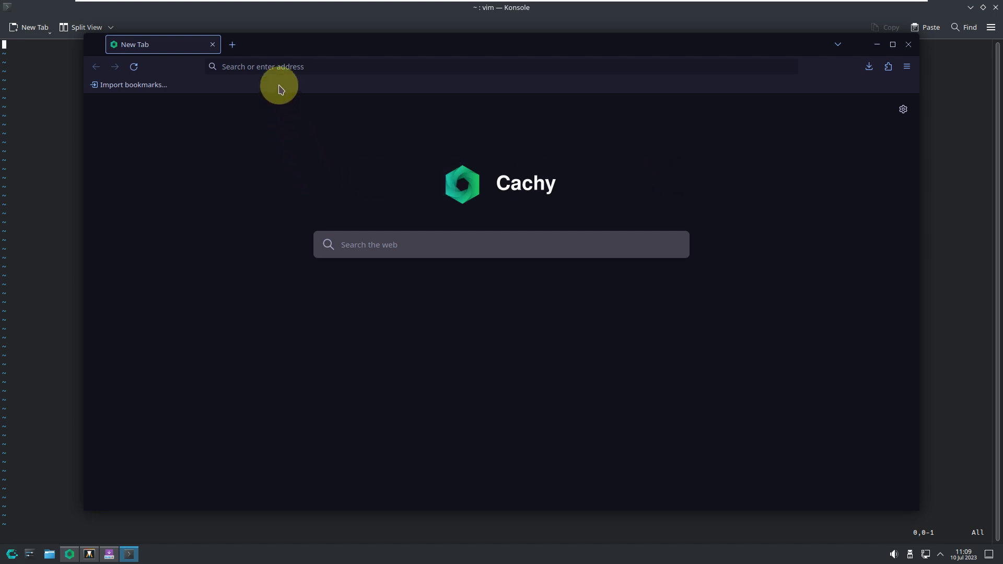
- Search the web for 'cachyos' and open the official CachyOS website result
{"action": "left_click", "coordinate": [277, 68]}
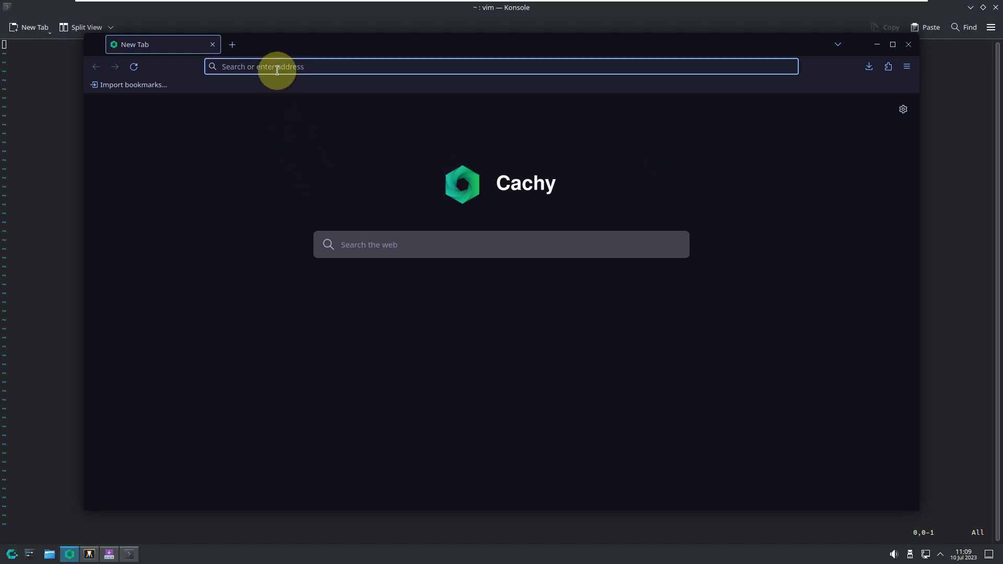
{"action": "type", "text": "cachyos"}
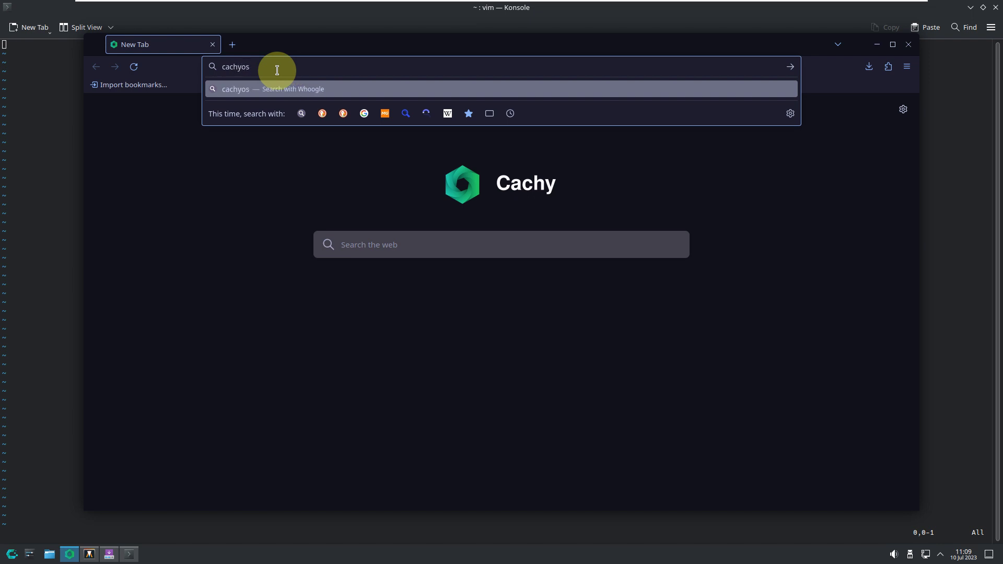
{"action": "key", "text": "Return"}
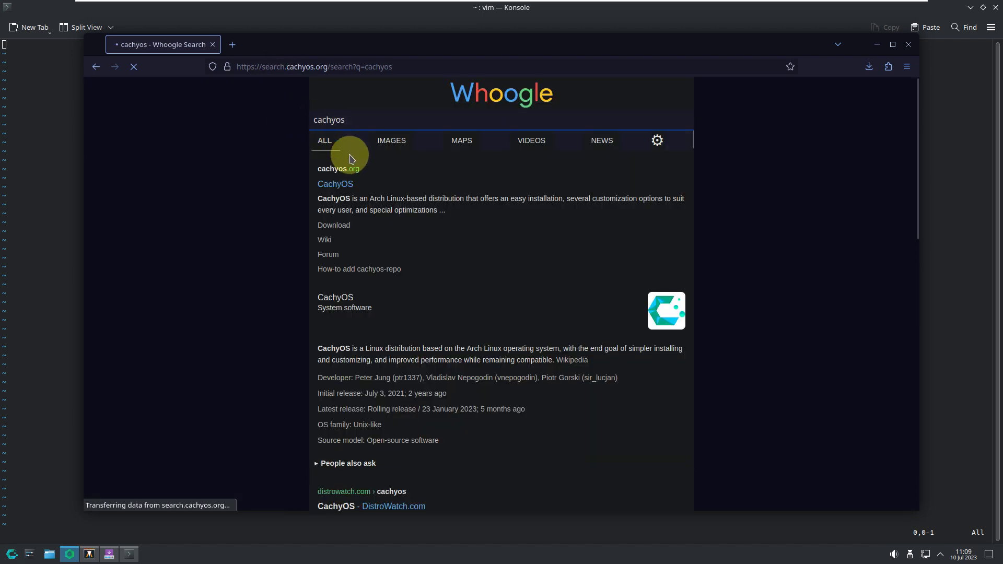
{"action": "left_click", "coordinate": [337, 184]}
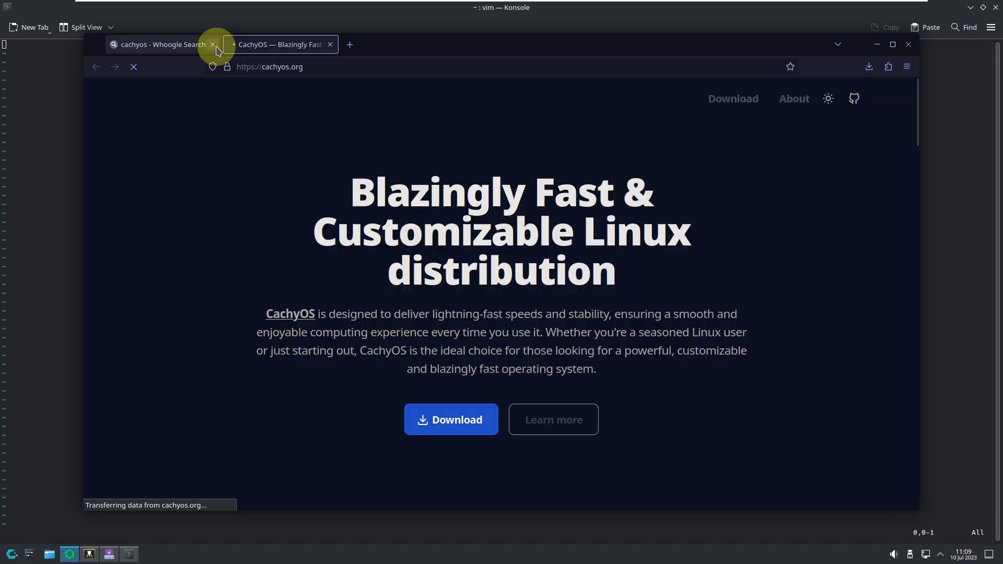
- Close the Whoogle results tab and scroll through the cachyos.org homepage
{"action": "left_click", "coordinate": [212, 45]}
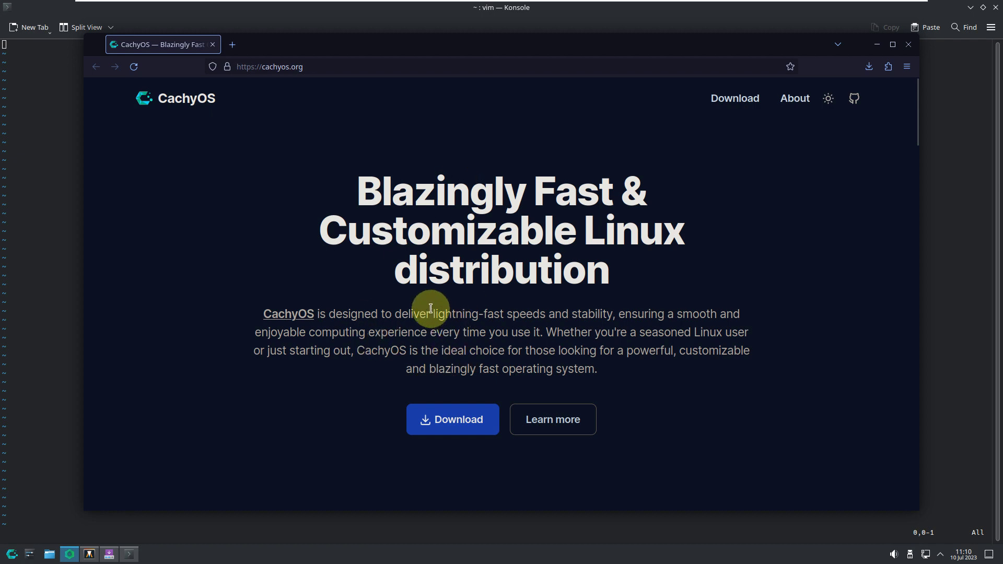
{"action": "scroll", "coordinate": [431, 308], "scroll_direction": "down", "scroll_amount": 8}
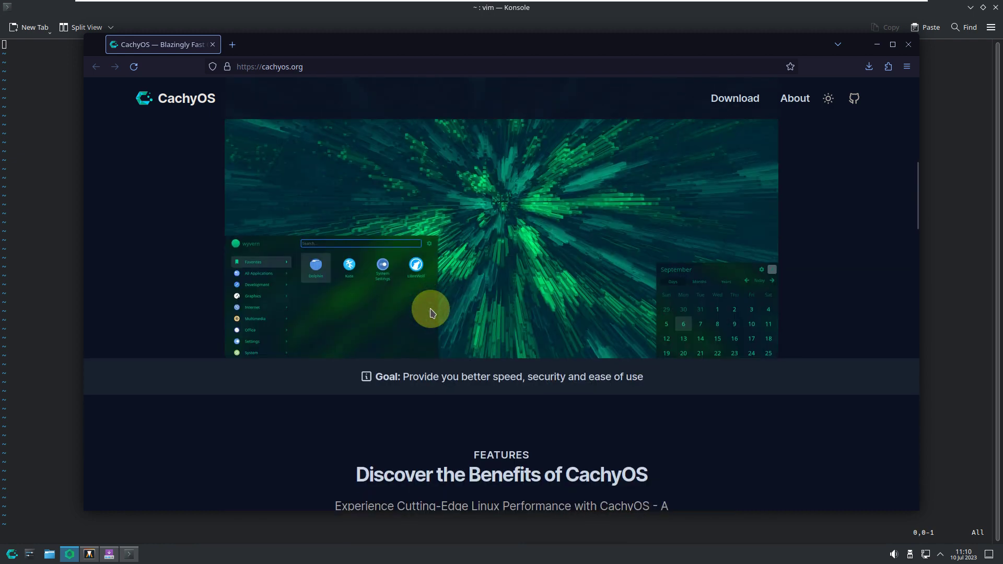
{"action": "scroll", "coordinate": [432, 312], "scroll_direction": "down", "scroll_amount": 10}
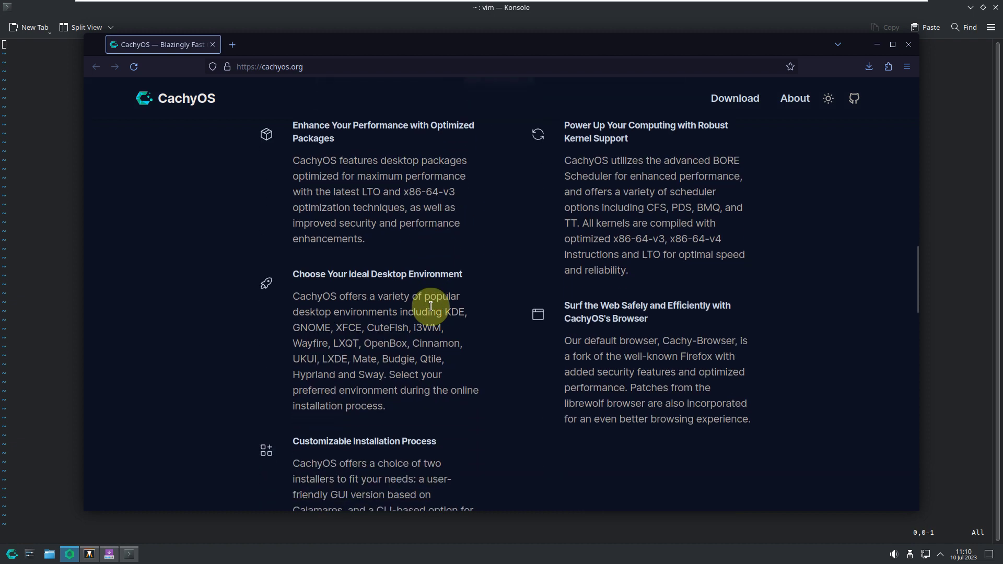
{"action": "scroll", "coordinate": [431, 310], "scroll_direction": "down", "scroll_amount": 10}
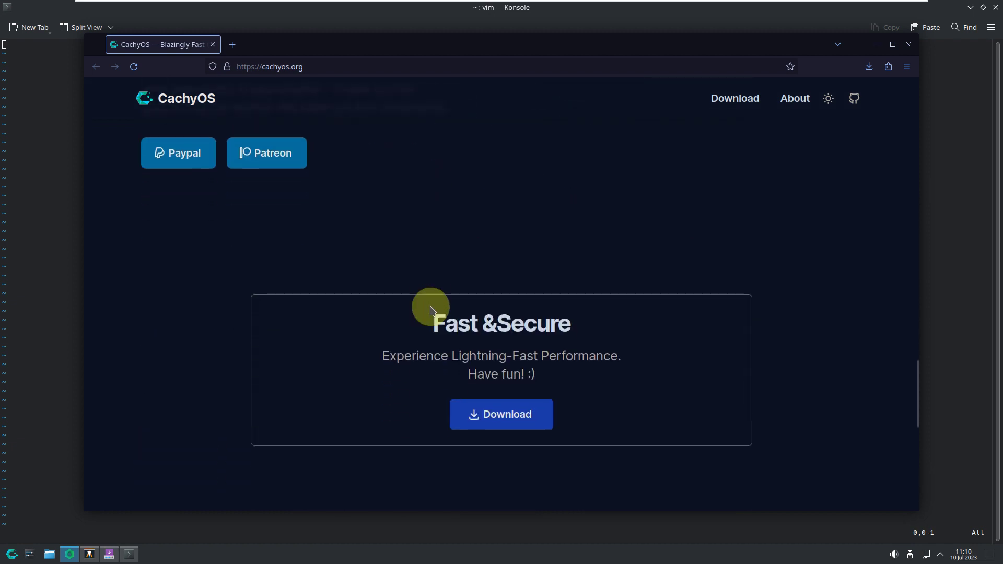
{"action": "scroll", "coordinate": [432, 311], "scroll_direction": "down", "scroll_amount": 4}
{"action": "scroll", "coordinate": [432, 310], "scroll_direction": "down", "scroll_amount": 2}
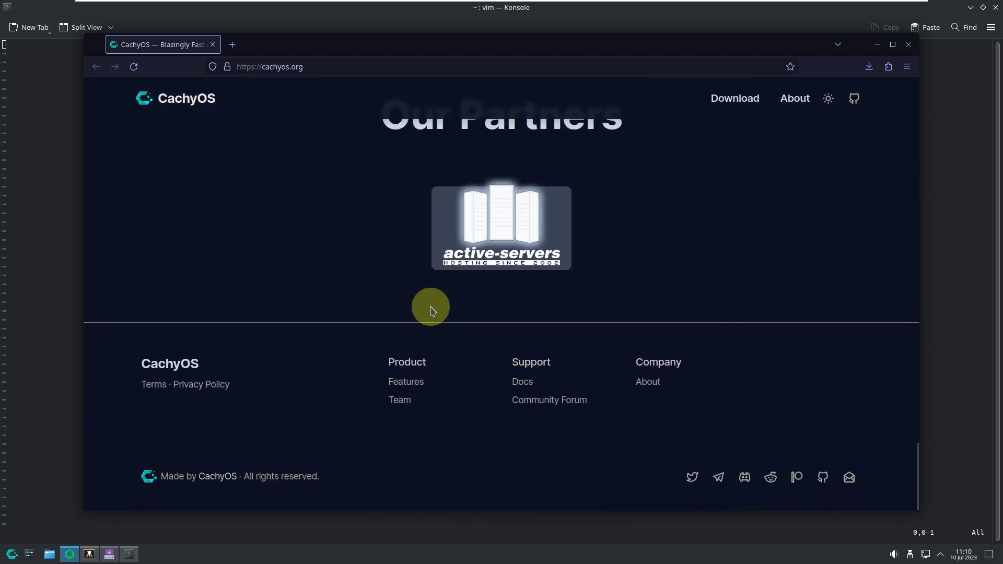
{"action": "scroll", "coordinate": [431, 310], "scroll_direction": "up", "scroll_amount": 12}
{"action": "scroll", "coordinate": [432, 310], "scroll_direction": "up", "scroll_amount": 8}
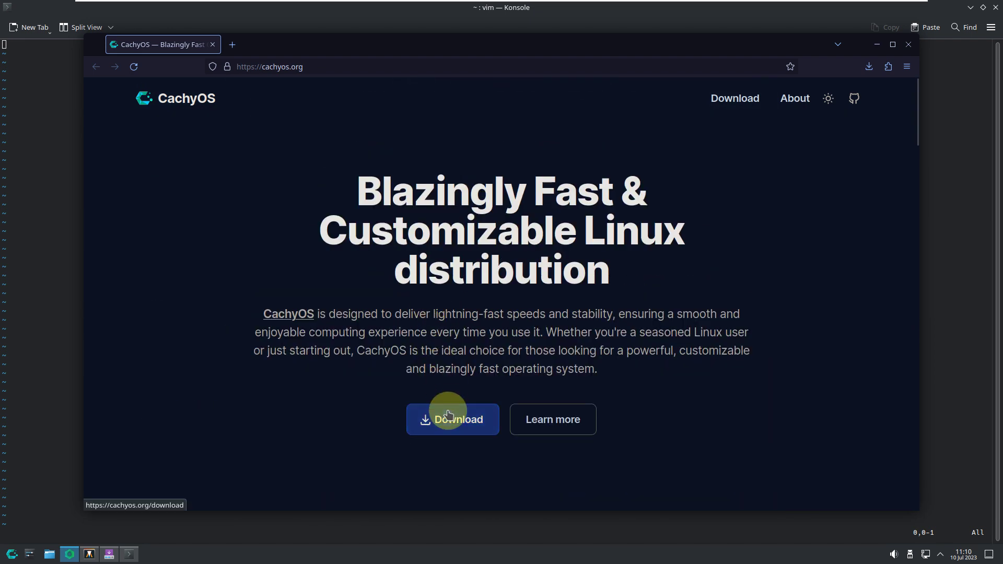
- Go to the cachyos.org download page and expand the KDE Plasma and GNOME download options
{"action": "left_click", "coordinate": [449, 414]}
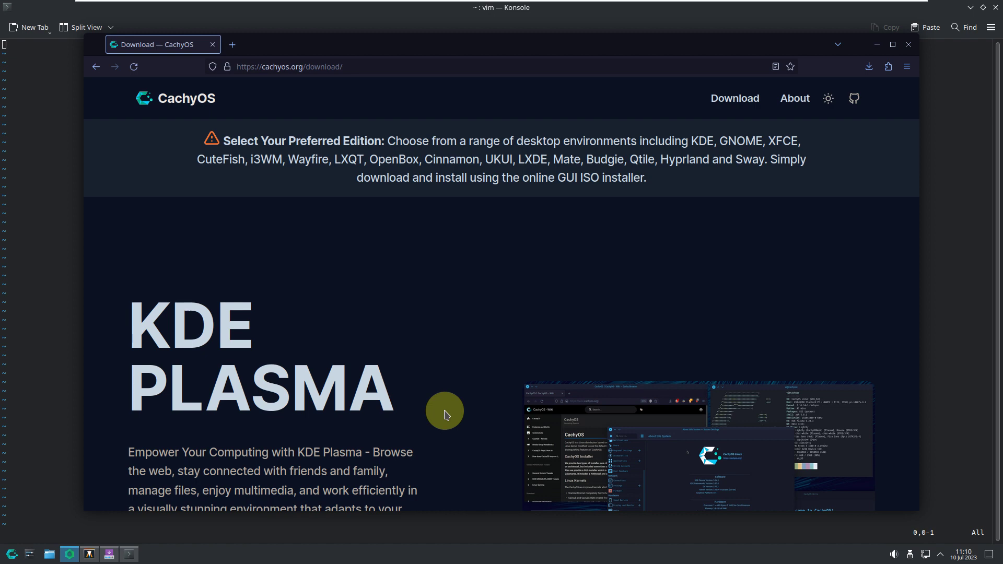
{"action": "scroll", "coordinate": [444, 414], "scroll_direction": "down", "scroll_amount": 5}
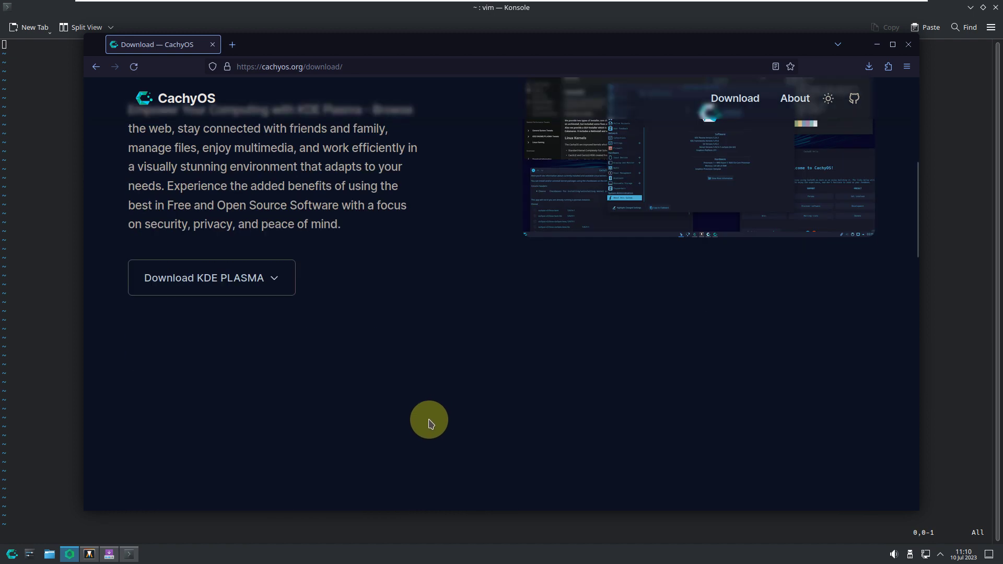
{"action": "left_click", "coordinate": [259, 281]}
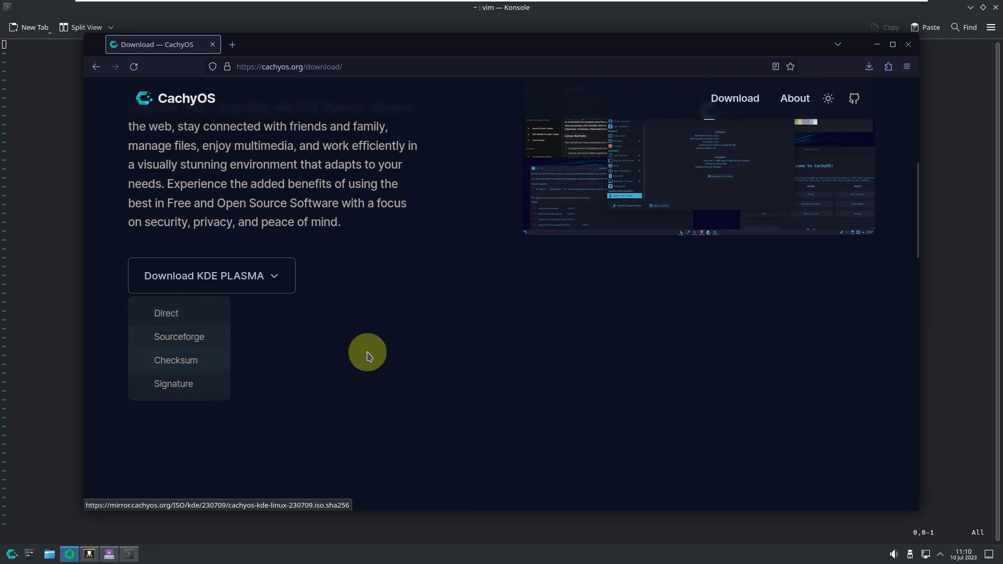
{"action": "scroll", "coordinate": [449, 312], "scroll_direction": "down", "scroll_amount": 5}
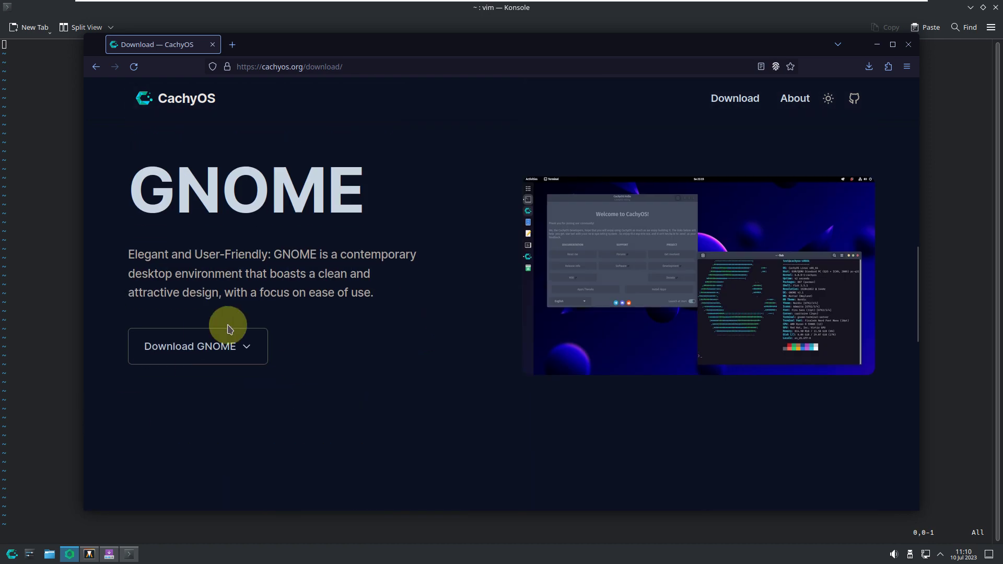
{"action": "left_click", "coordinate": [219, 351]}
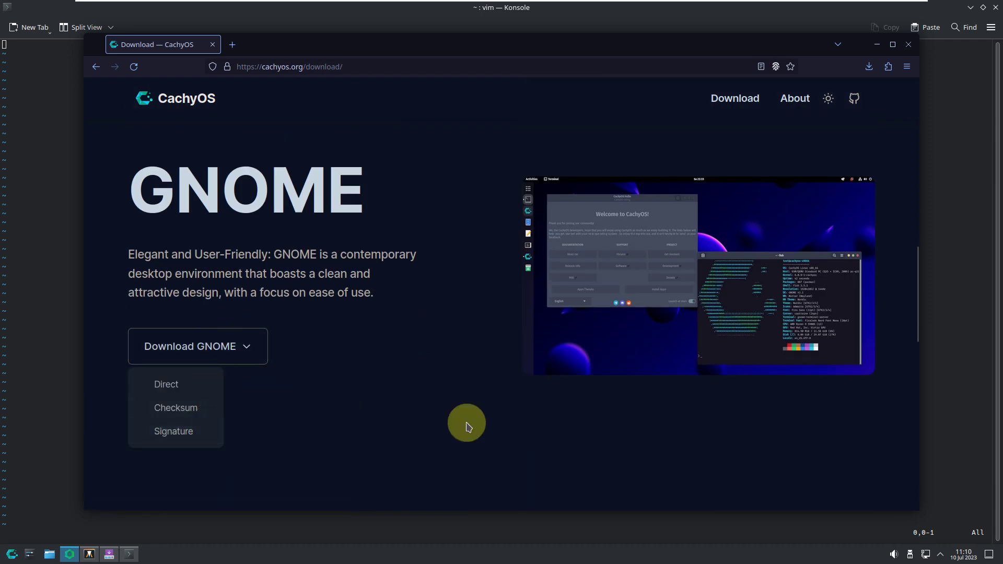
{"action": "scroll", "coordinate": [464, 424], "scroll_direction": "up", "scroll_amount": 5}
{"action": "scroll", "coordinate": [465, 424], "scroll_direction": "up", "scroll_amount": 5}
{"action": "scroll", "coordinate": [246, 397], "scroll_direction": "down", "scroll_amount": 4}
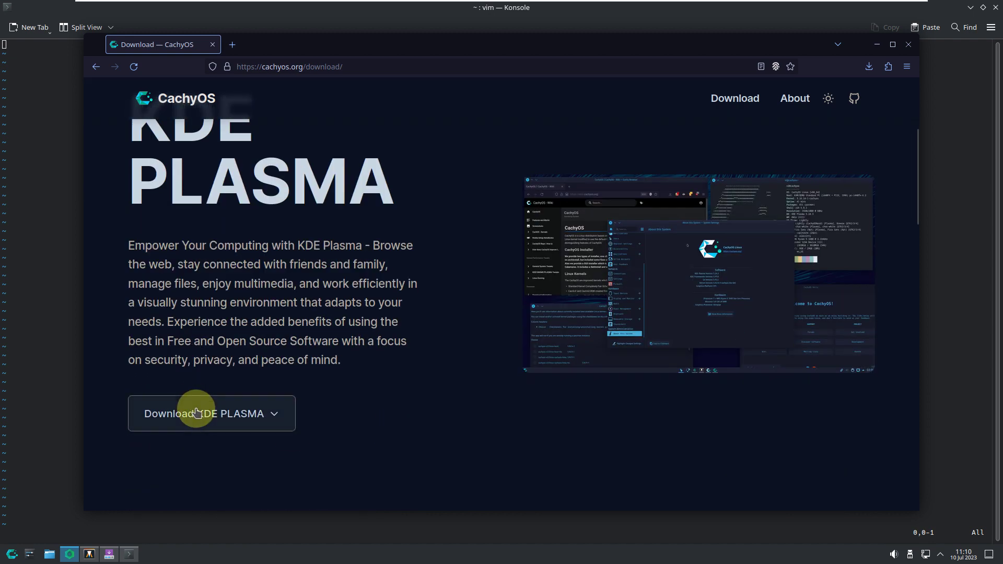
{"action": "left_click", "coordinate": [196, 413]}
- Start the direct KDE Plasma ISO download (cachyos-kde-linux-230709.iso), then cancel the save dialog
{"action": "left_click", "coordinate": [175, 449]}
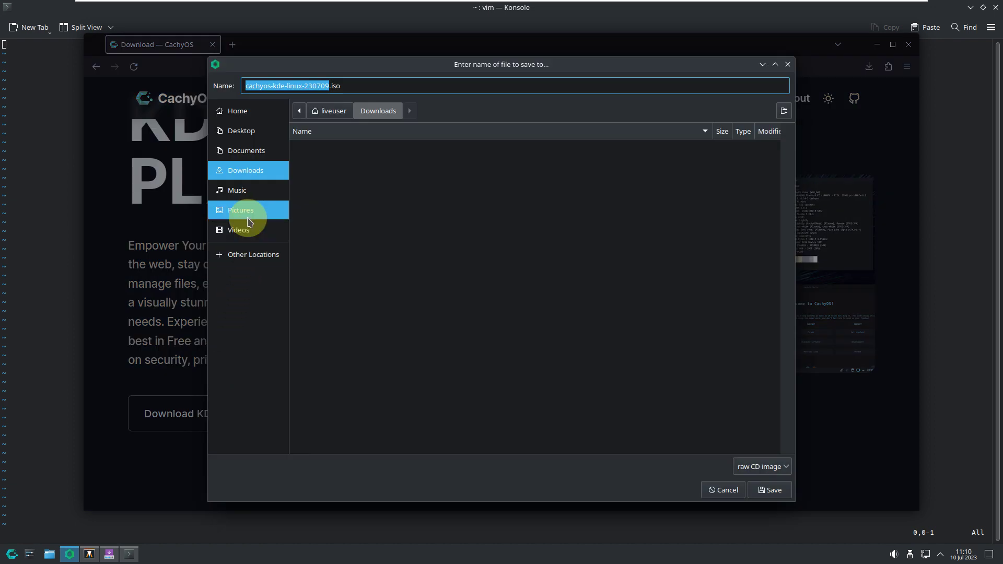
{"action": "left_click", "coordinate": [241, 131]}
{"action": "left_click_drag", "start_coordinate": [352, 86], "coordinate": [247, 81]}
{"action": "left_click", "coordinate": [729, 485]}
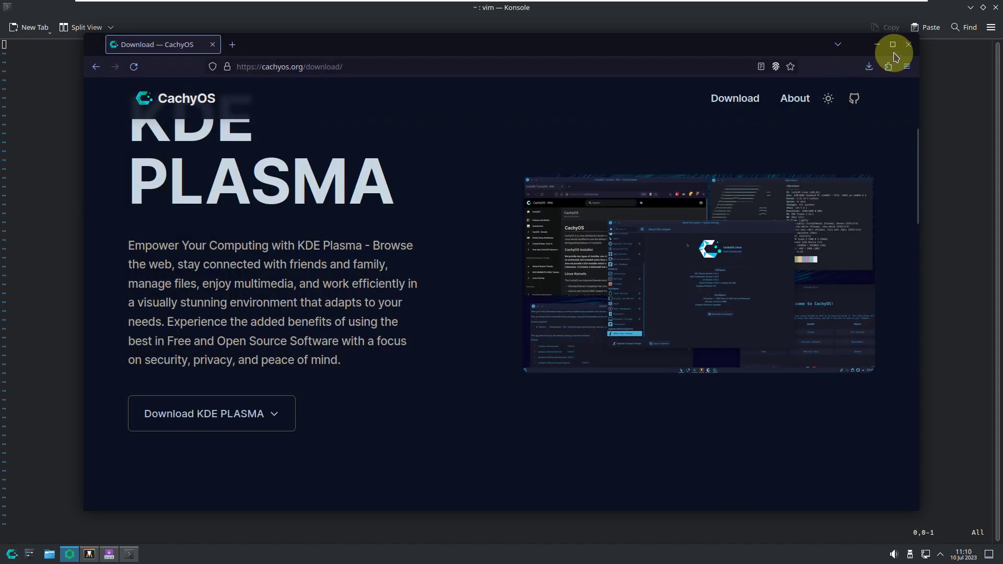
- Close the browser, view Konsole's About info (version 23.04.3), then close the Konsole window
{"action": "left_click", "coordinate": [907, 45]}
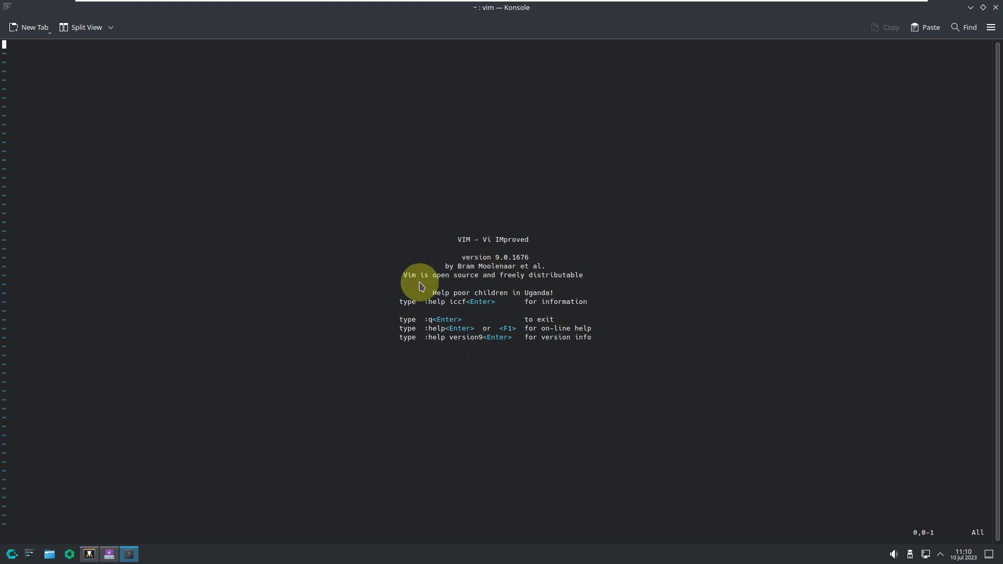
{"action": "left_click", "coordinate": [997, 27]}
{"action": "mouse_move", "coordinate": [867, 233]}
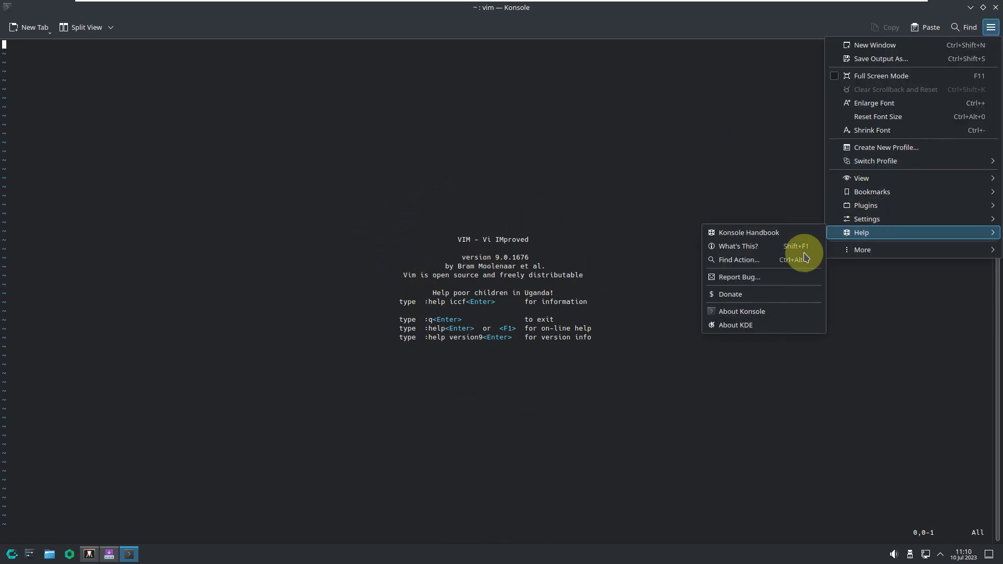
{"action": "left_click", "coordinate": [753, 309]}
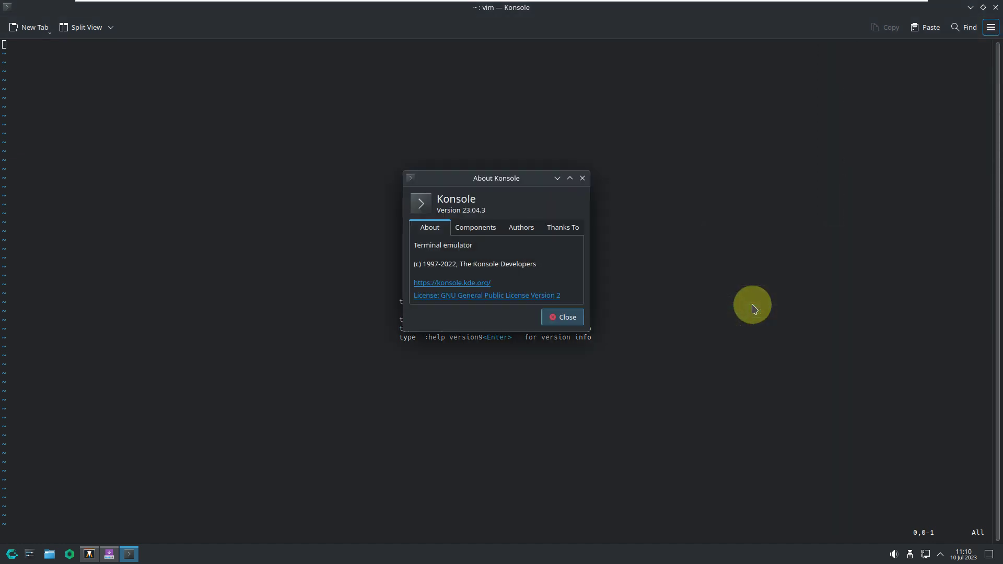
{"action": "left_click", "coordinate": [575, 320]}
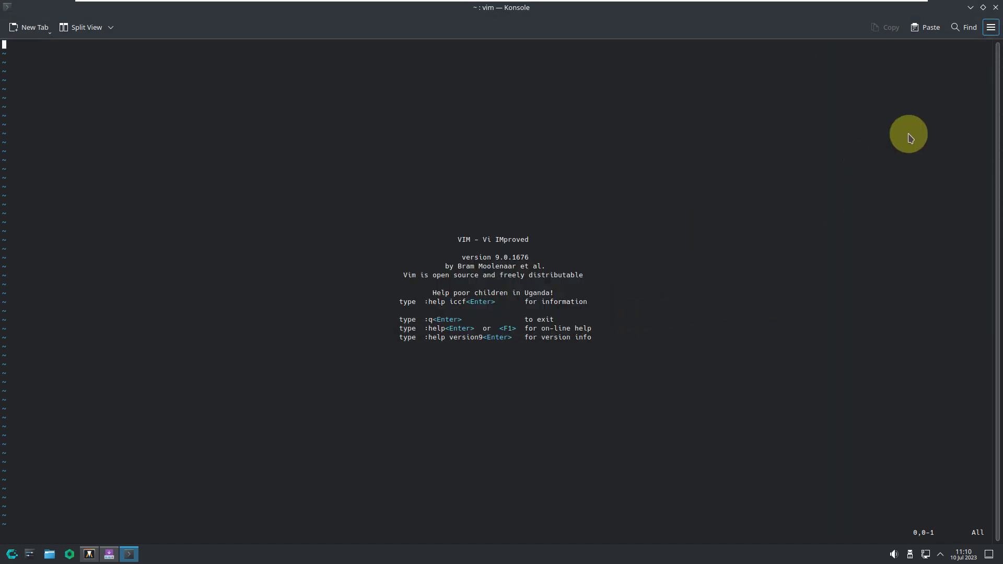
{"action": "left_click", "coordinate": [995, 7]}
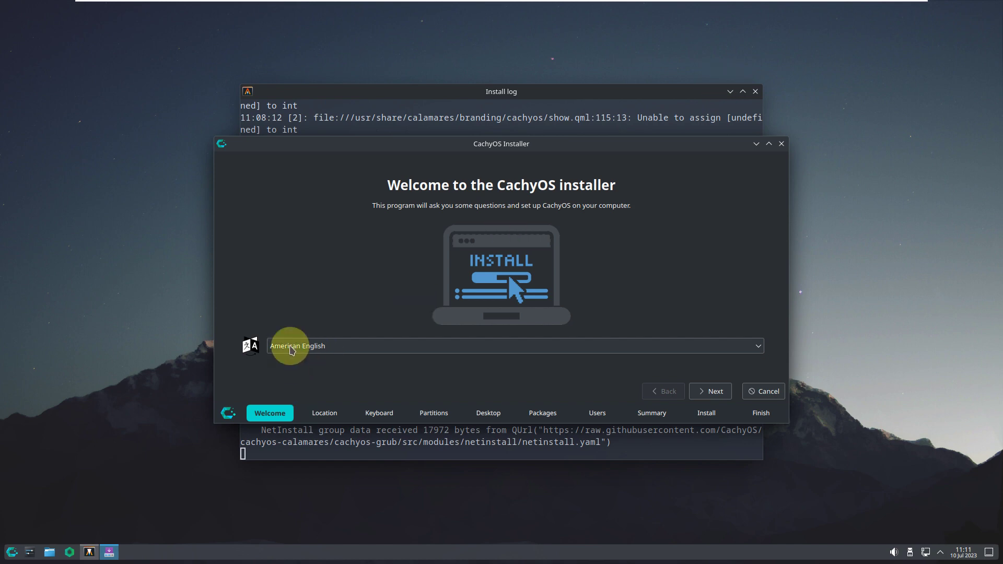
- Keep American English as the installer language and move on to the Location page
{"action": "left_click", "coordinate": [373, 353]}
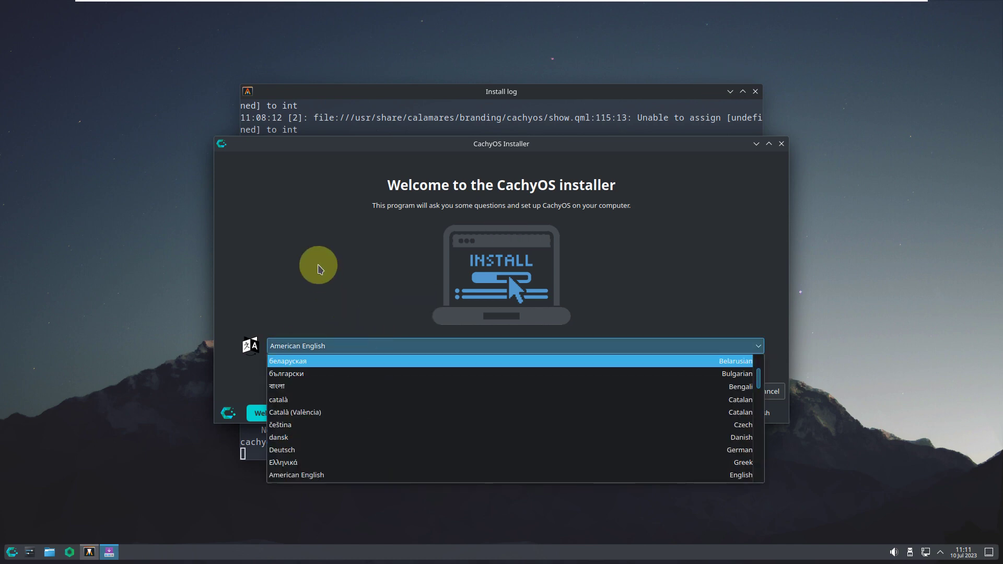
{"action": "left_click", "coordinate": [318, 265]}
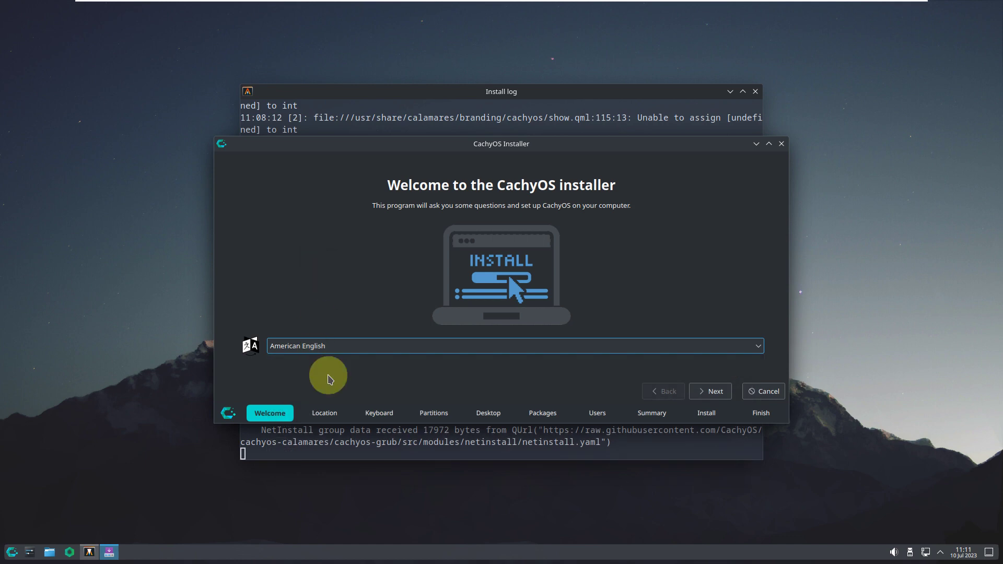
{"action": "left_click", "coordinate": [719, 393]}
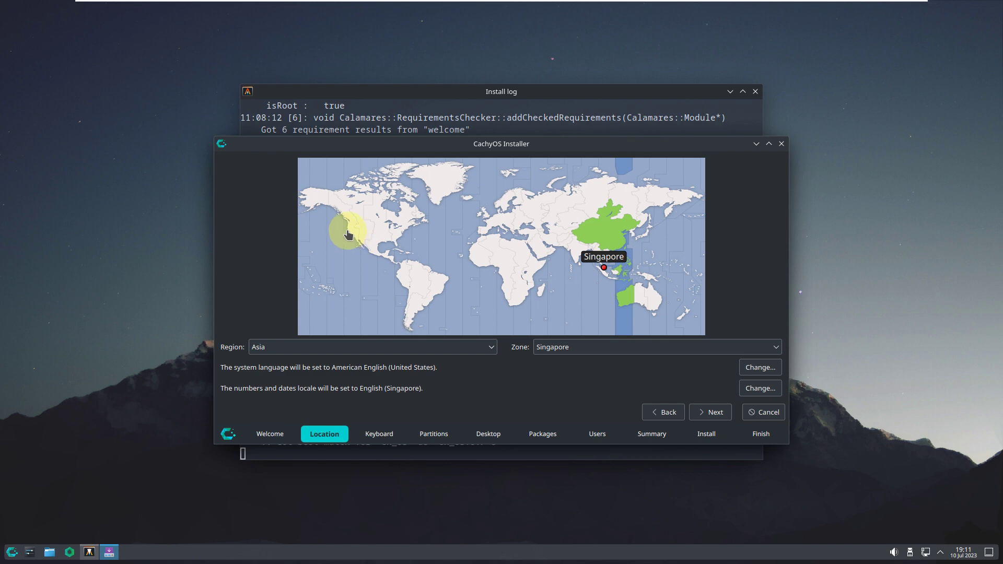
- Set the time zone to region America, zone Los Angeles, and continue to Keyboard
{"action": "left_click", "coordinate": [349, 236]}
{"action": "left_click", "coordinate": [357, 349]}
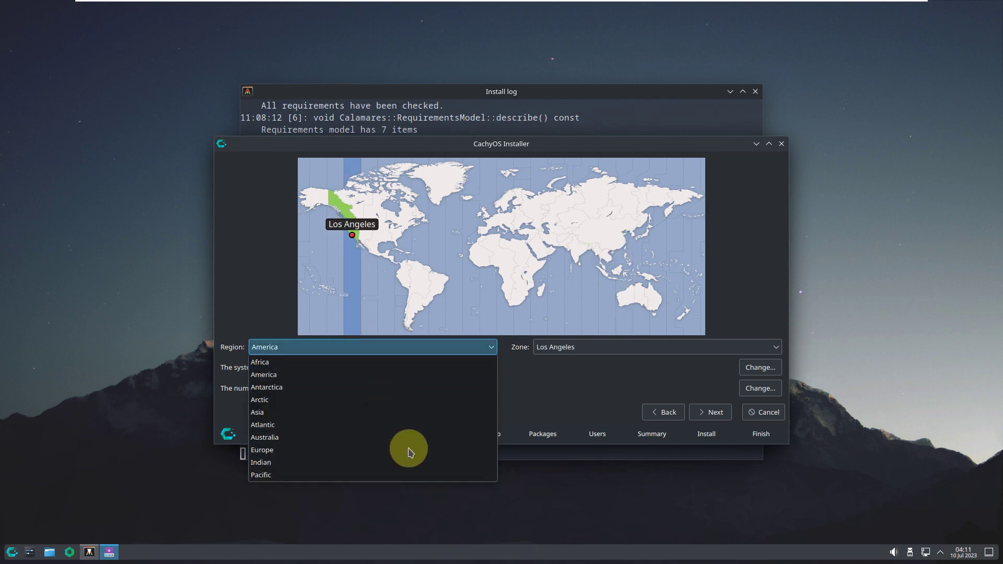
{"action": "left_click", "coordinate": [595, 358]}
{"action": "left_click", "coordinate": [589, 347]}
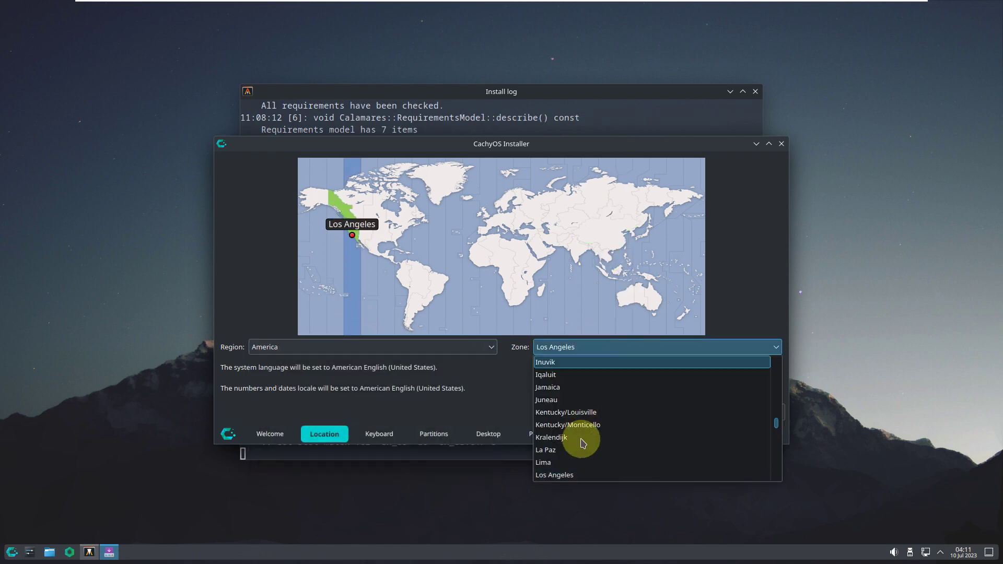
{"action": "left_click", "coordinate": [501, 385]}
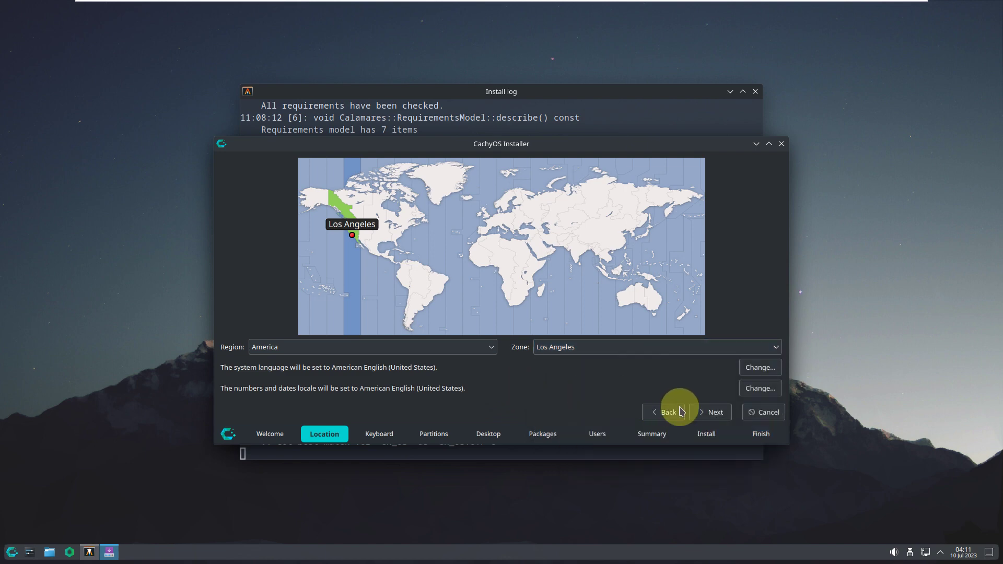
{"action": "left_click", "coordinate": [712, 413]}
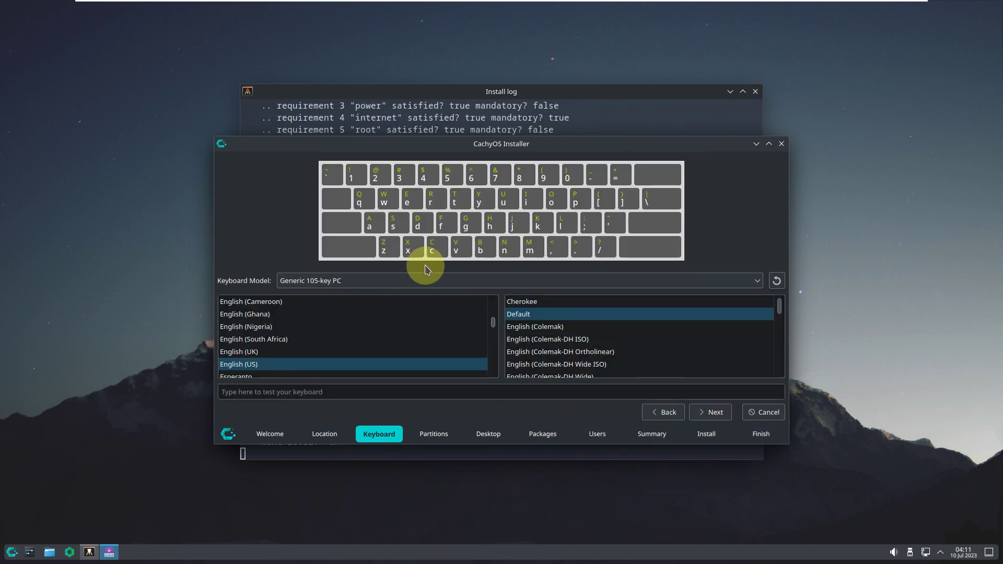
- Keep the Generic 105-key PC keyboard model and continue to Partitions
{"action": "left_click", "coordinate": [427, 282]}
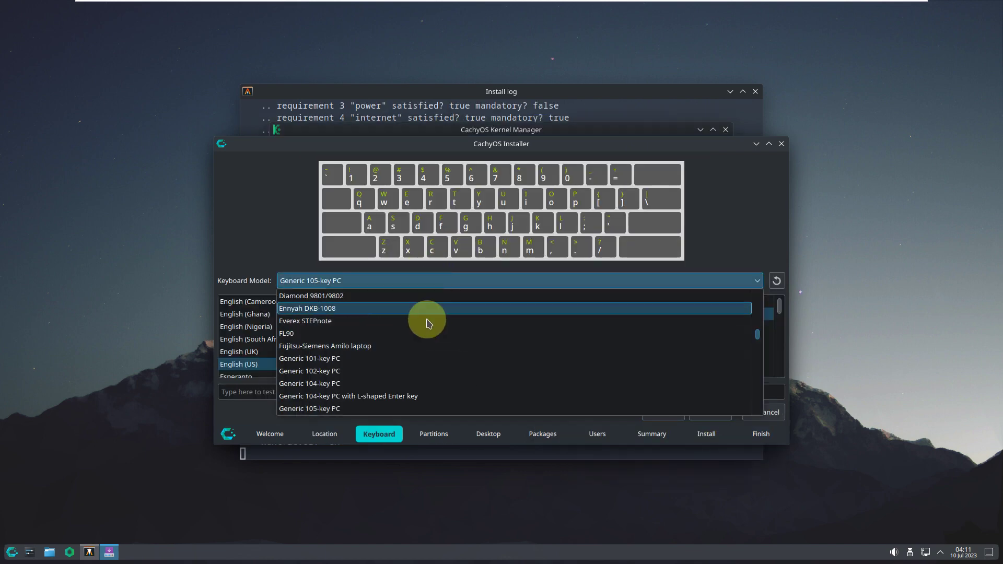
{"action": "left_click", "coordinate": [252, 208]}
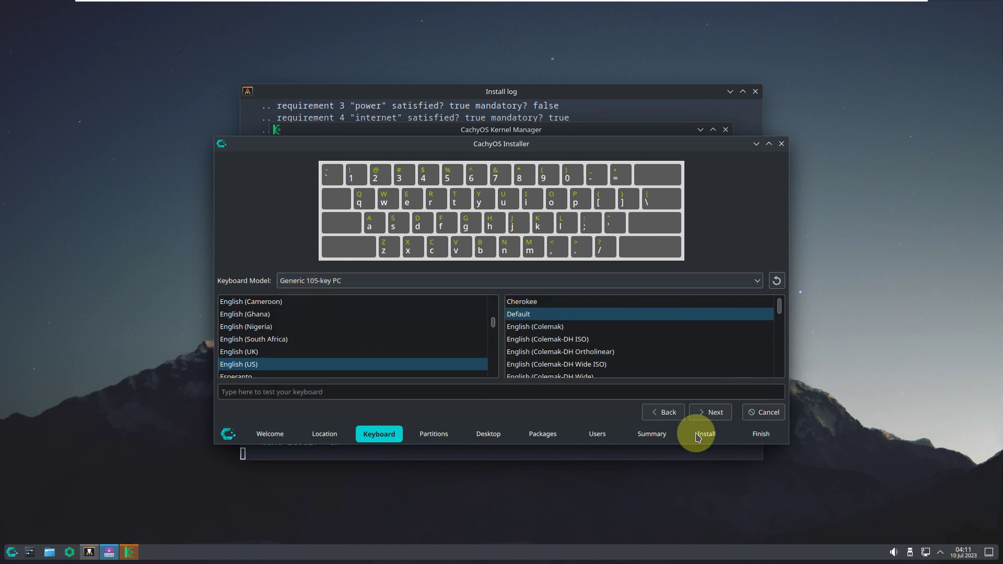
{"action": "left_click", "coordinate": [711, 412]}
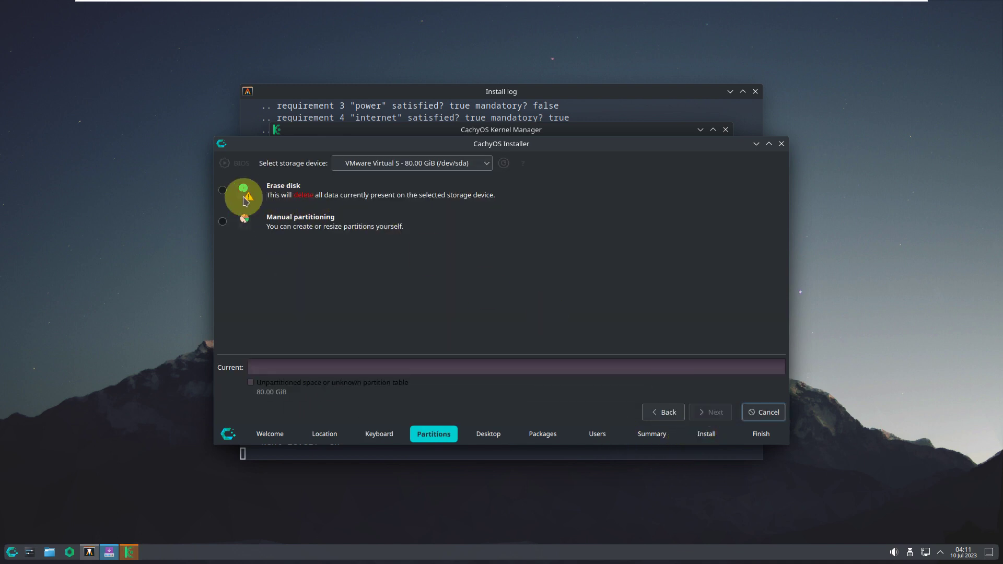
- Choose Erase disk with the xfs filesystem and leave Encrypt system unchecked
{"action": "left_click", "coordinate": [222, 190]}
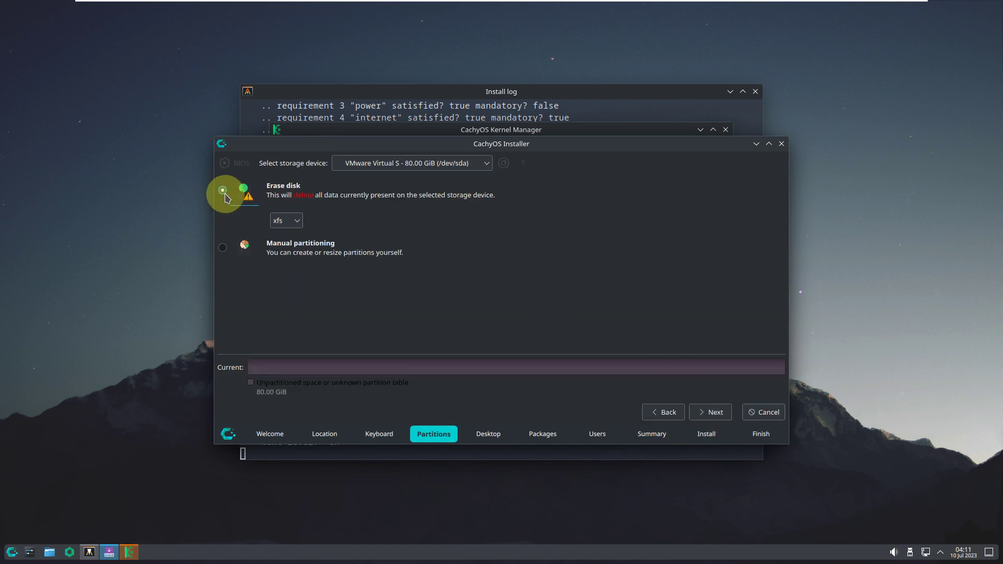
{"action": "left_click", "coordinate": [287, 219]}
{"action": "left_click", "coordinate": [370, 217]}
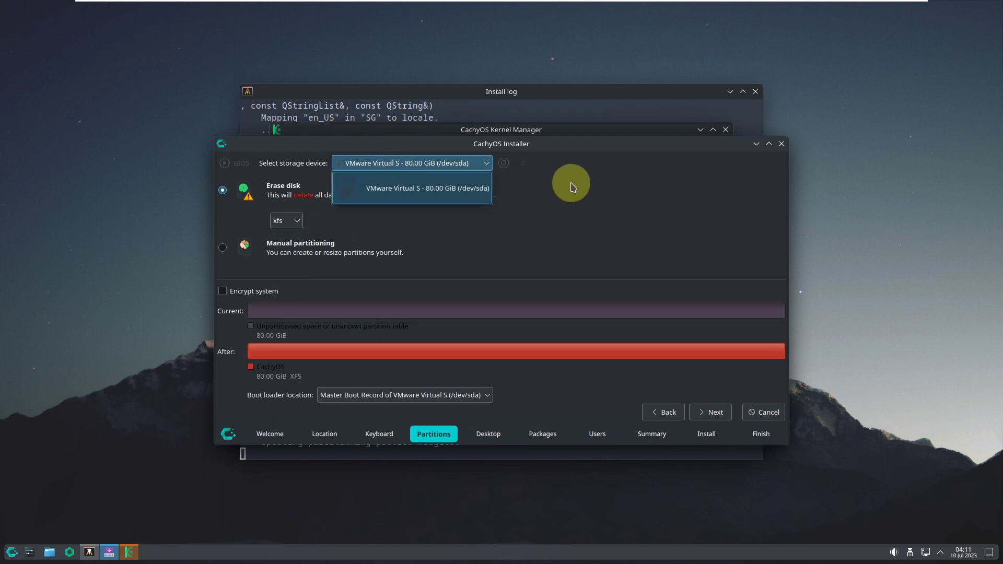
{"action": "left_click", "coordinate": [571, 184]}
{"action": "left_click", "coordinate": [266, 298]}
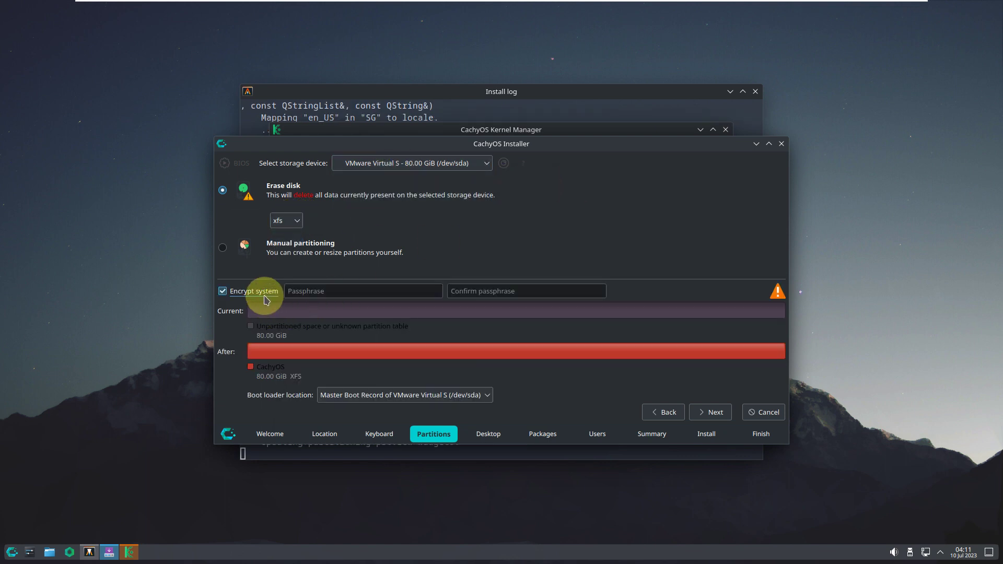
{"action": "left_click", "coordinate": [266, 298]}
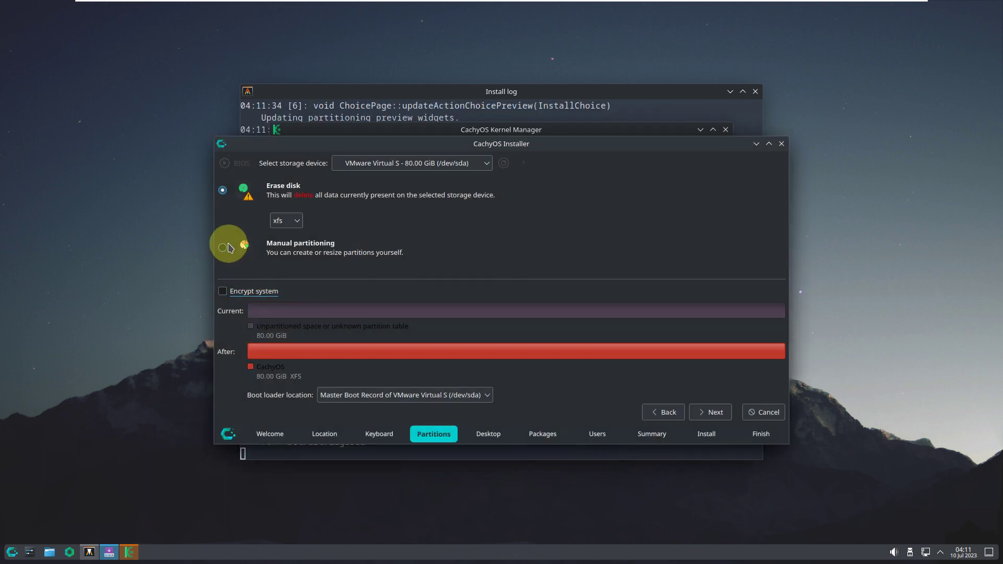
{"action": "left_click", "coordinate": [223, 248]}
{"action": "left_click", "coordinate": [223, 191]}
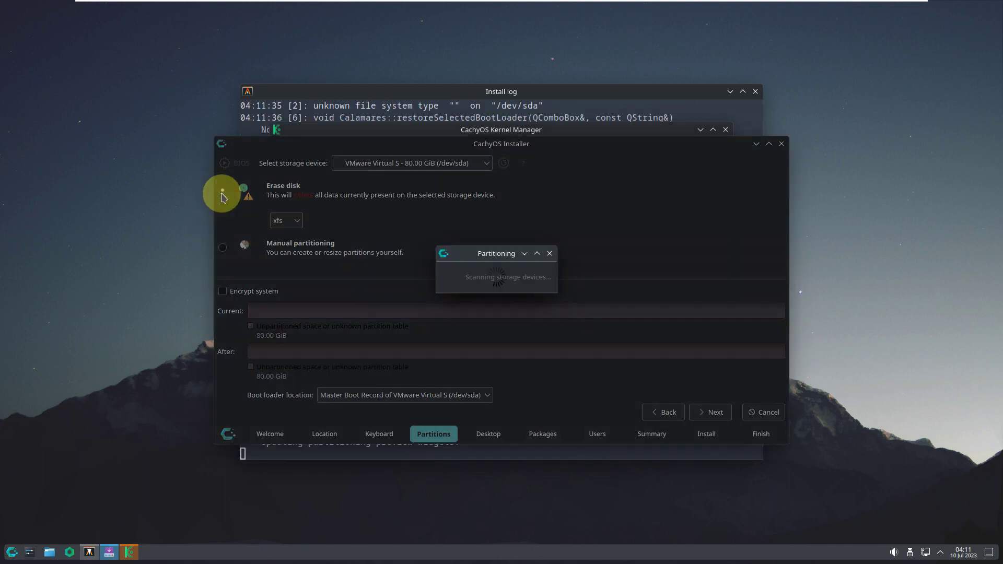
- Keep the boot loader on the master boot record and continue to desktop selection
{"action": "left_click", "coordinate": [463, 403]}
{"action": "left_click", "coordinate": [532, 398]}
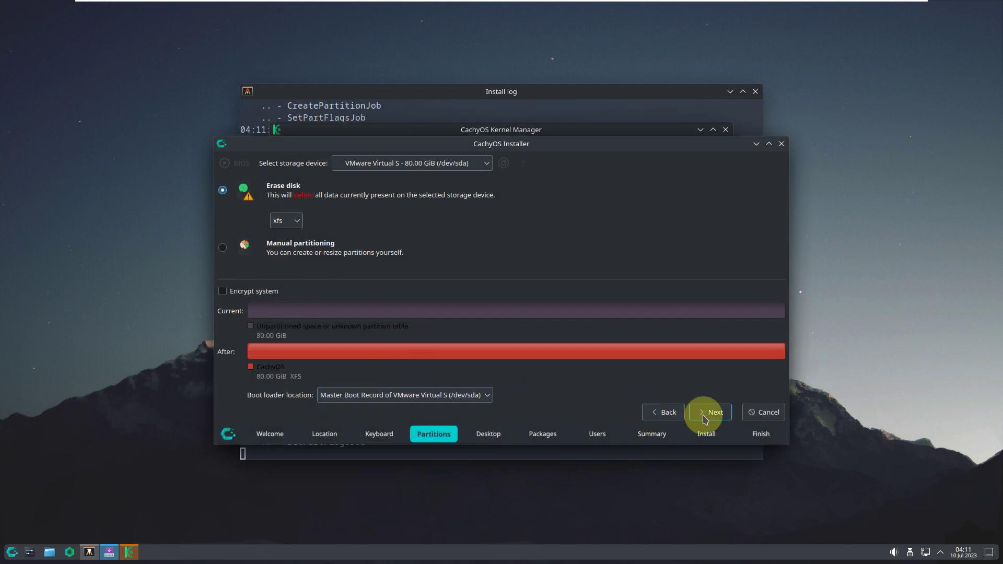
{"action": "left_click", "coordinate": [709, 412]}
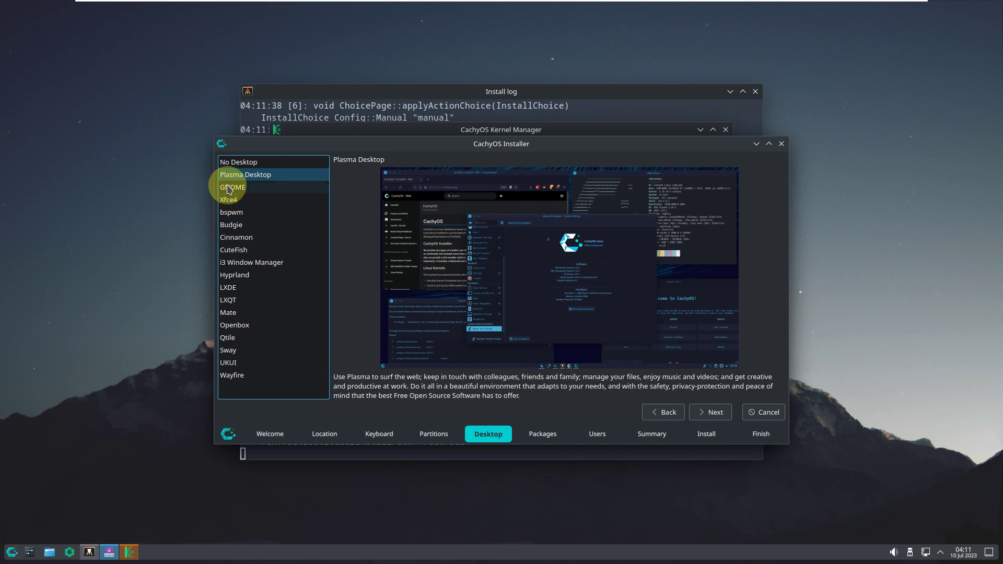
- Preview each desktop from No Desktop through UKUI, ending with Wayfire selected
{"action": "left_click", "coordinate": [229, 163]}
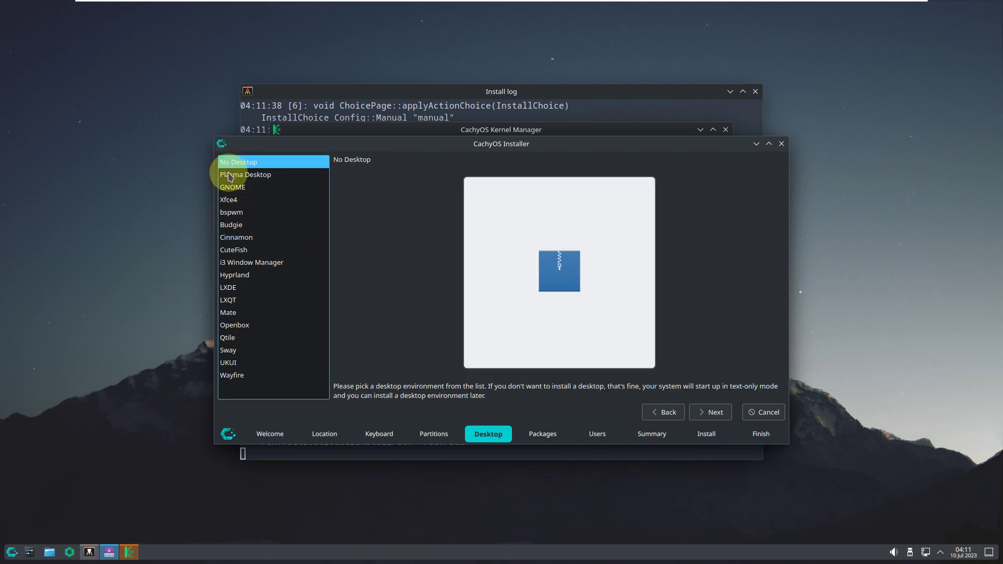
{"action": "left_click", "coordinate": [230, 175]}
{"action": "left_click", "coordinate": [231, 188]}
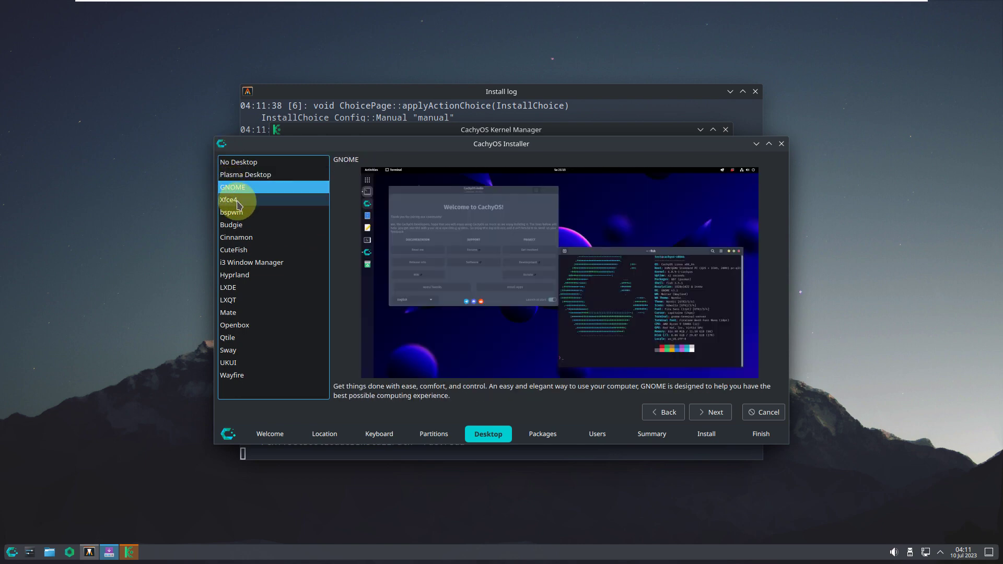
{"action": "left_click", "coordinate": [232, 200]}
{"action": "left_click", "coordinate": [238, 214]}
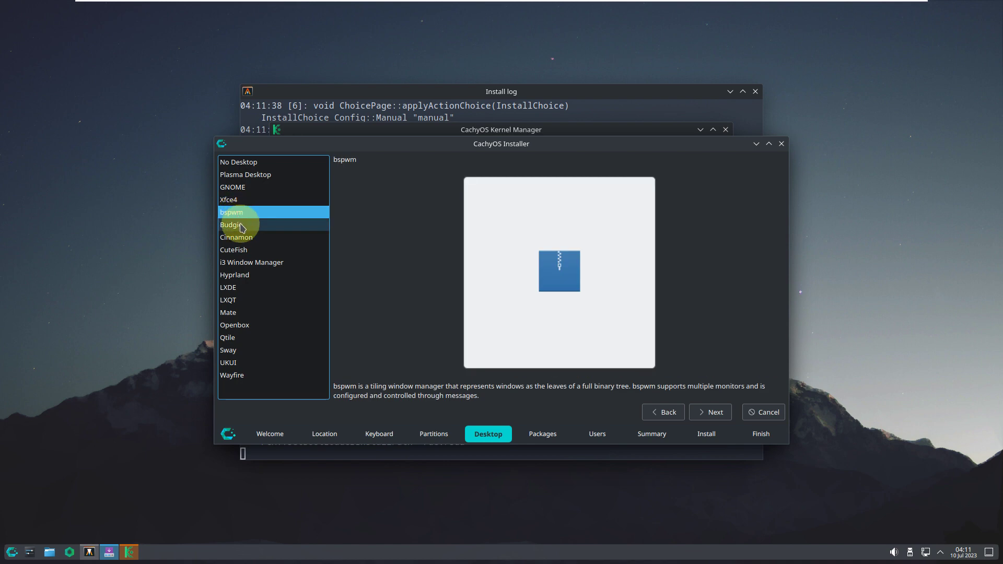
{"action": "left_click", "coordinate": [242, 226]}
{"action": "left_click", "coordinate": [242, 239]}
{"action": "left_click", "coordinate": [243, 251]}
{"action": "left_click", "coordinate": [242, 261]}
{"action": "left_click", "coordinate": [242, 275]}
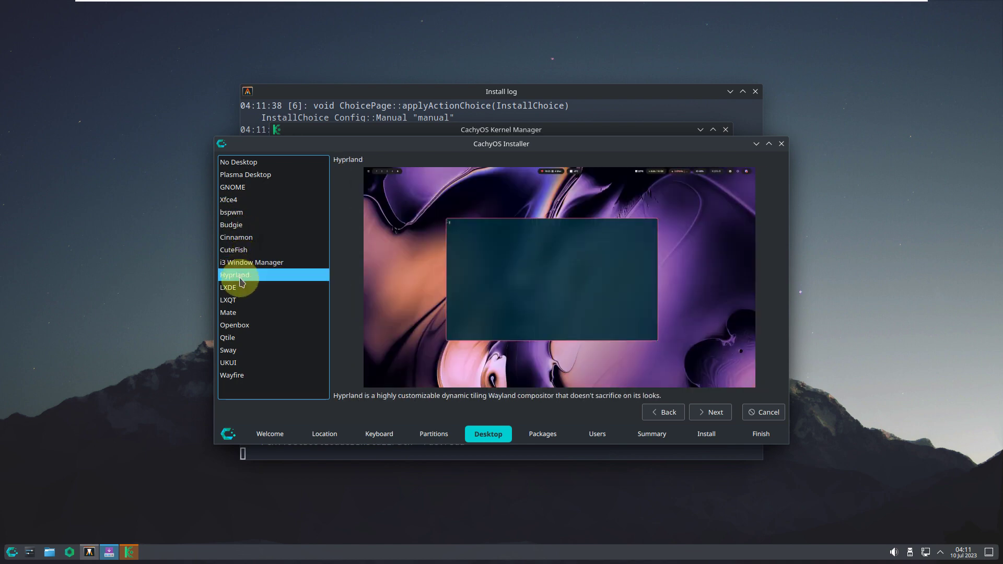
{"action": "left_click", "coordinate": [242, 286]}
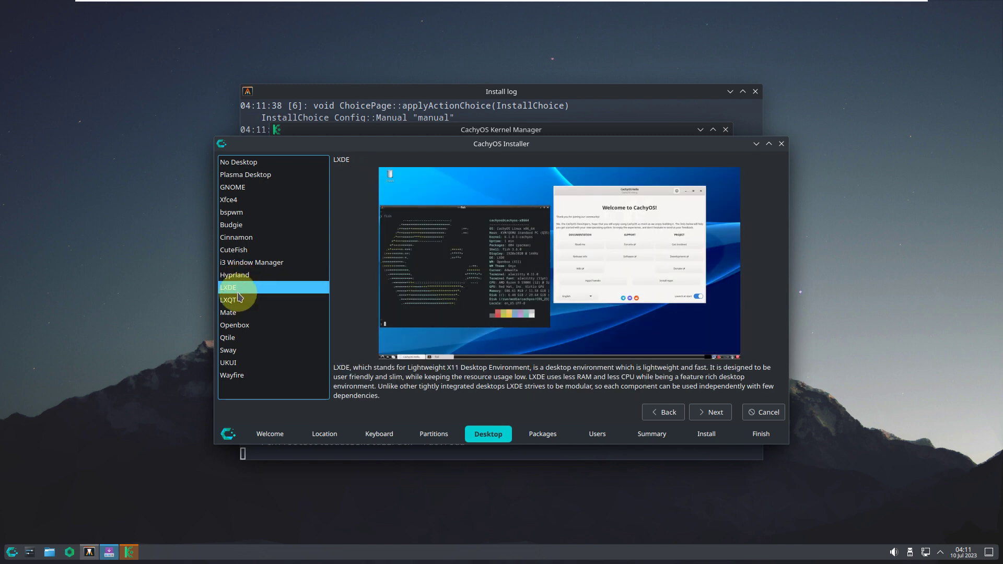
{"action": "left_click", "coordinate": [238, 300]}
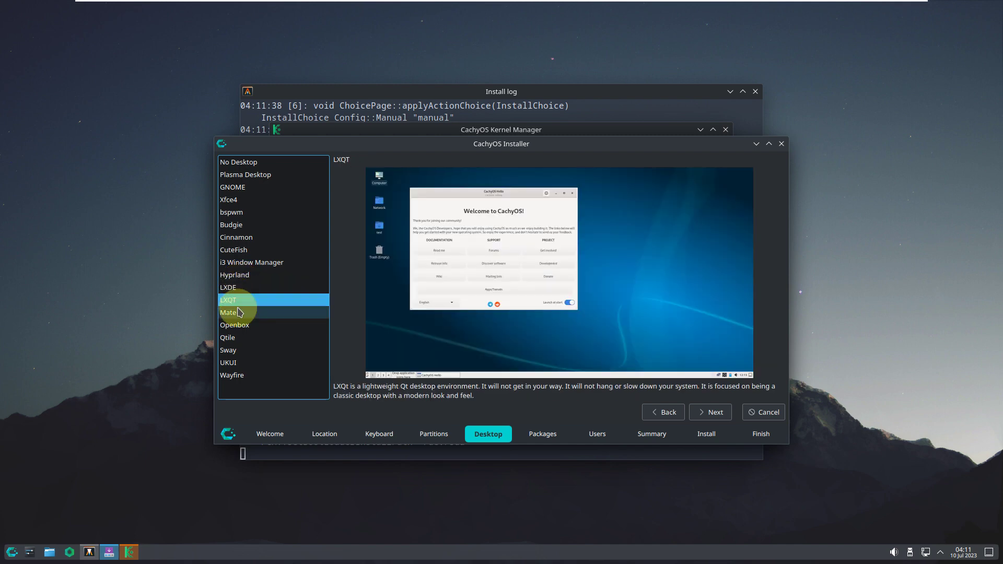
{"action": "left_click", "coordinate": [239, 312]}
{"action": "left_click", "coordinate": [239, 325]}
{"action": "left_click", "coordinate": [239, 338]}
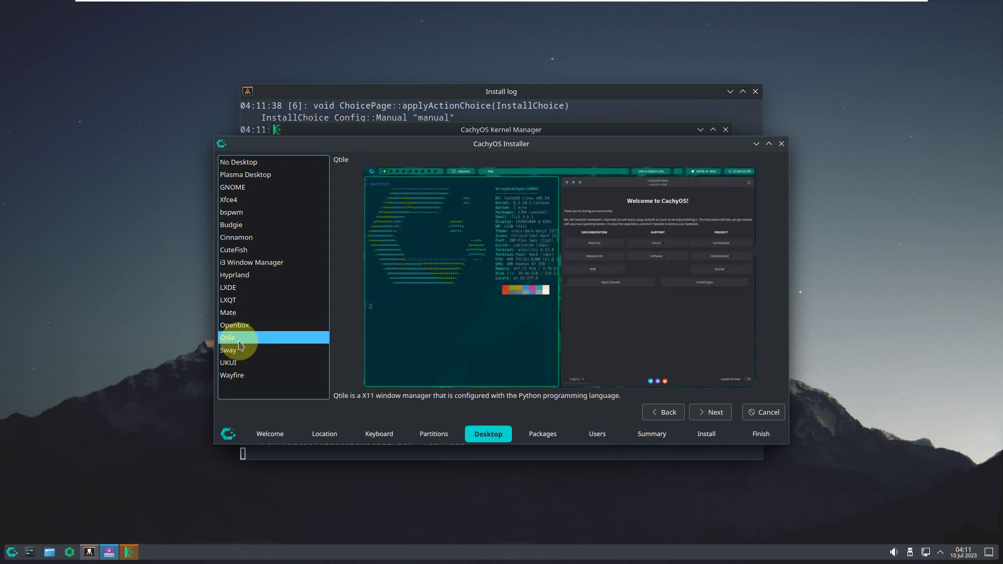
{"action": "left_click", "coordinate": [242, 350]}
{"action": "left_click", "coordinate": [247, 363]}
{"action": "left_click", "coordinate": [252, 377]}
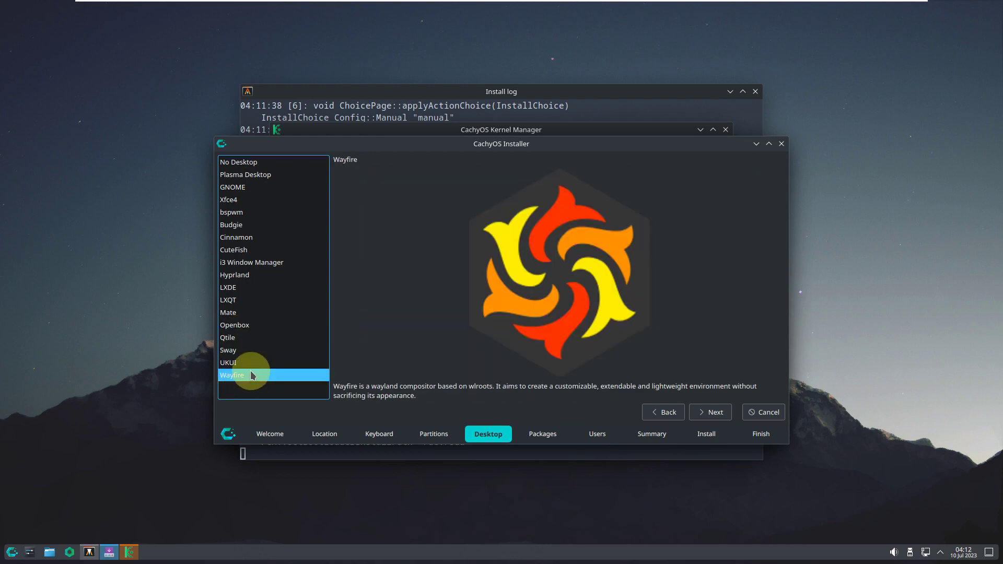
- Advance past the package selection and fill in the user account with a username and matching password
{"action": "left_click", "coordinate": [715, 412]}
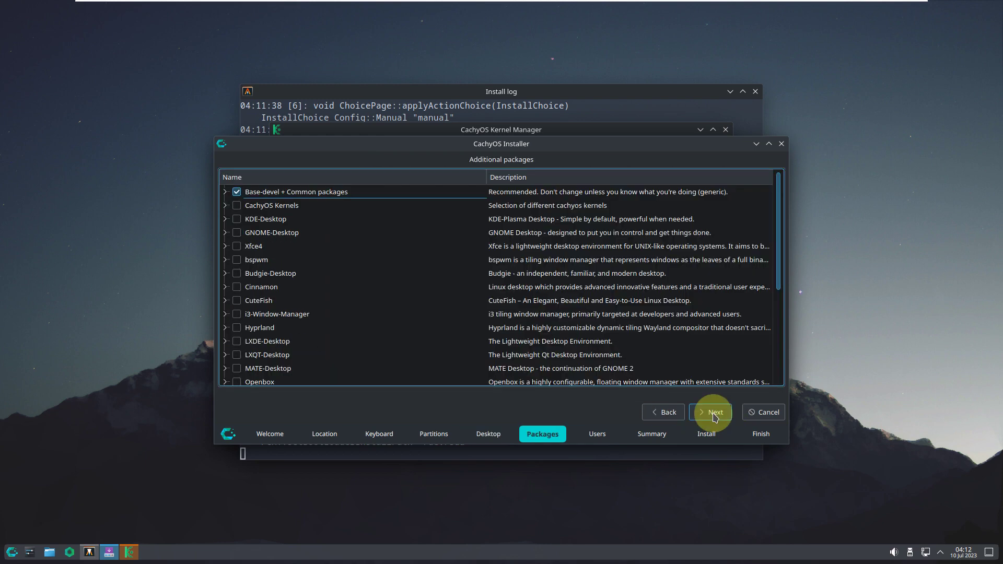
{"action": "scroll", "coordinate": [365, 277], "scroll_direction": "down", "scroll_amount": 4}
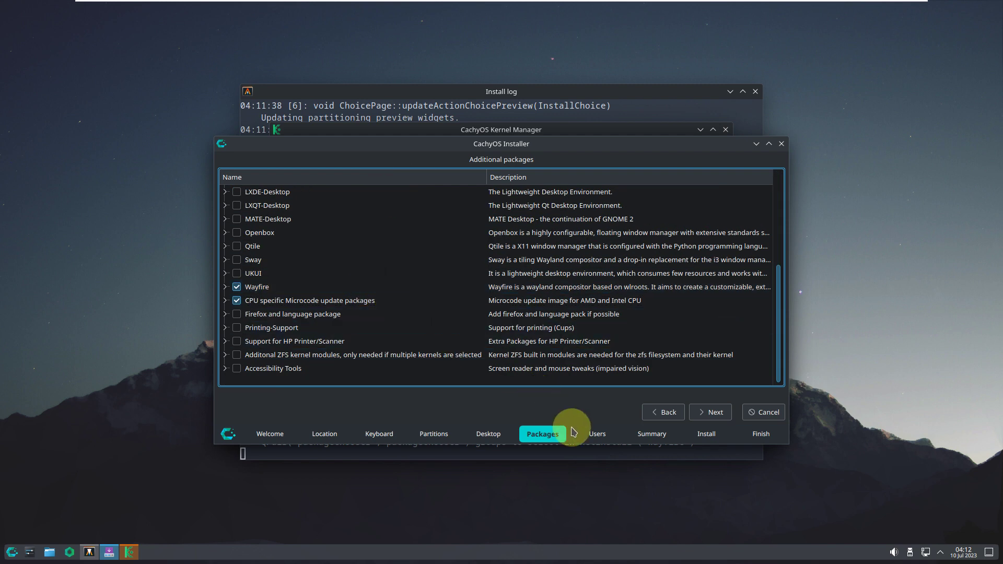
{"action": "left_click", "coordinate": [710, 412]}
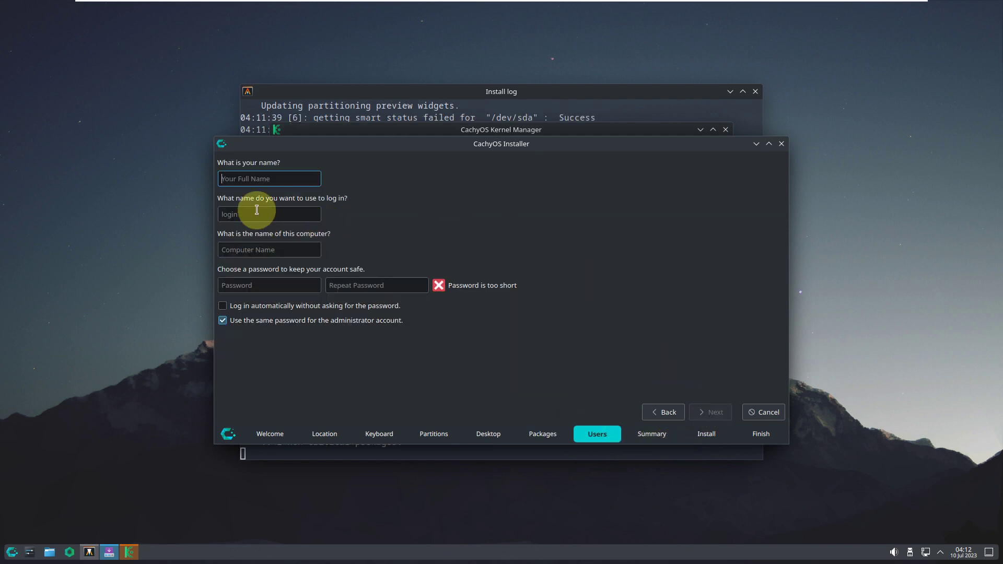
{"action": "type", "text": "runboxing"}
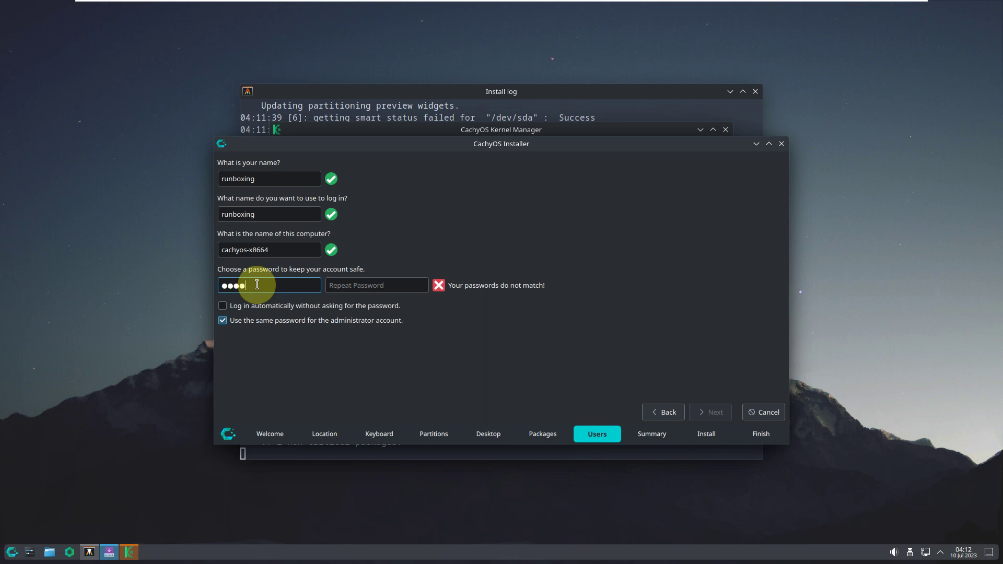
{"action": "left_click", "coordinate": [334, 291]}
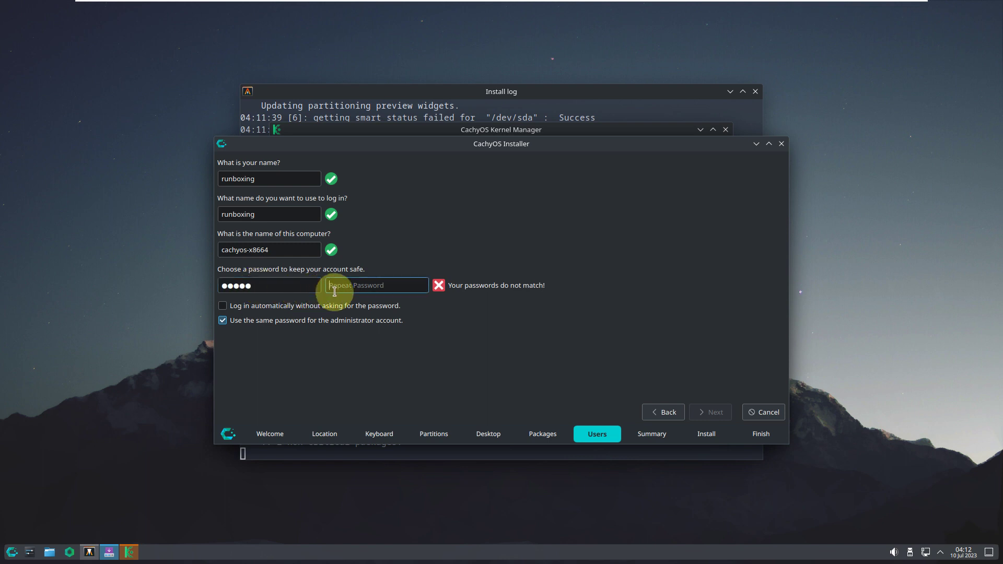
{"action": "type", "text": "12345"}
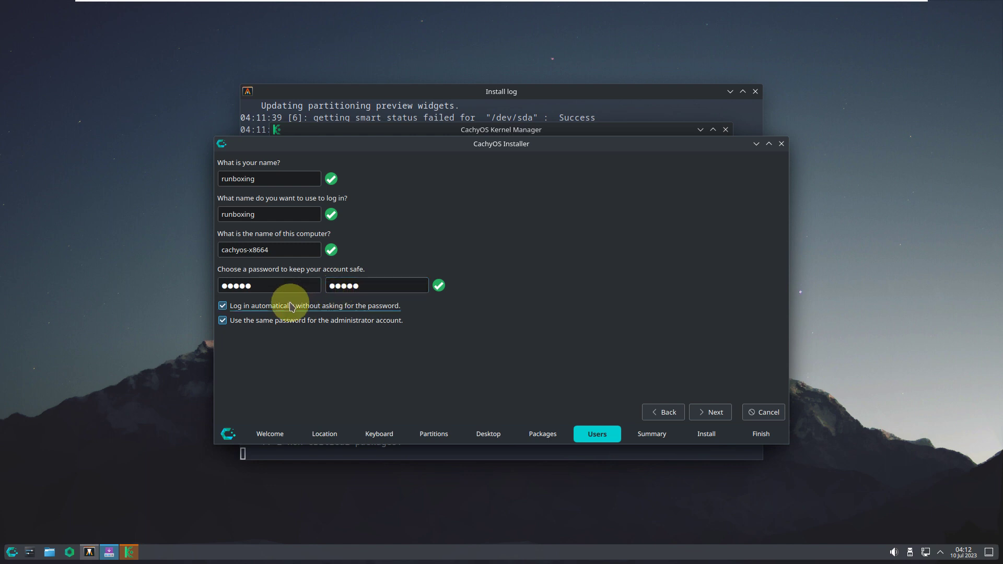
- Continue to the installation summary, then quit the installer and confirm cancelling the installation
{"action": "left_click", "coordinate": [714, 412]}
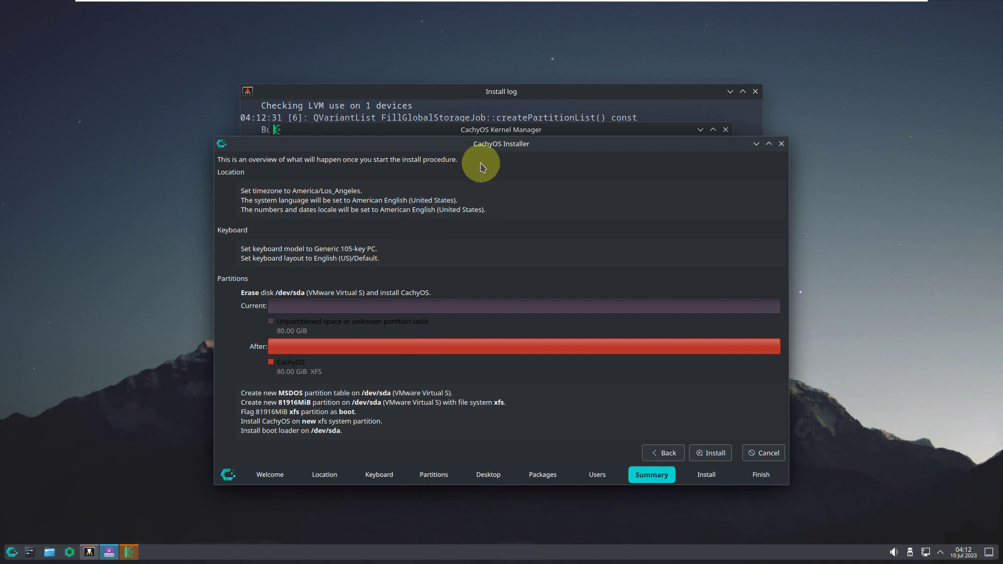
{"action": "left_click", "coordinate": [786, 145]}
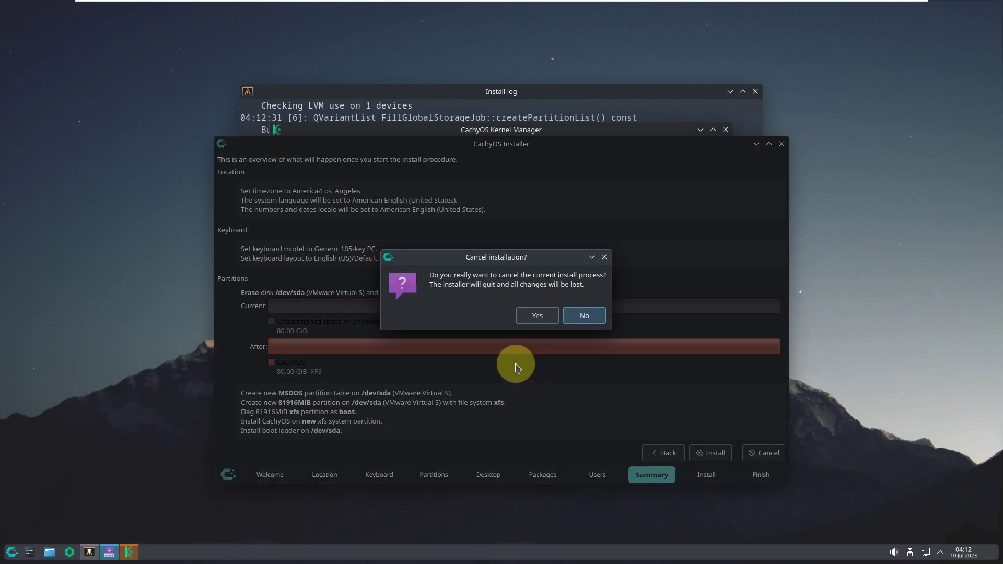
{"action": "left_click", "coordinate": [524, 315]}
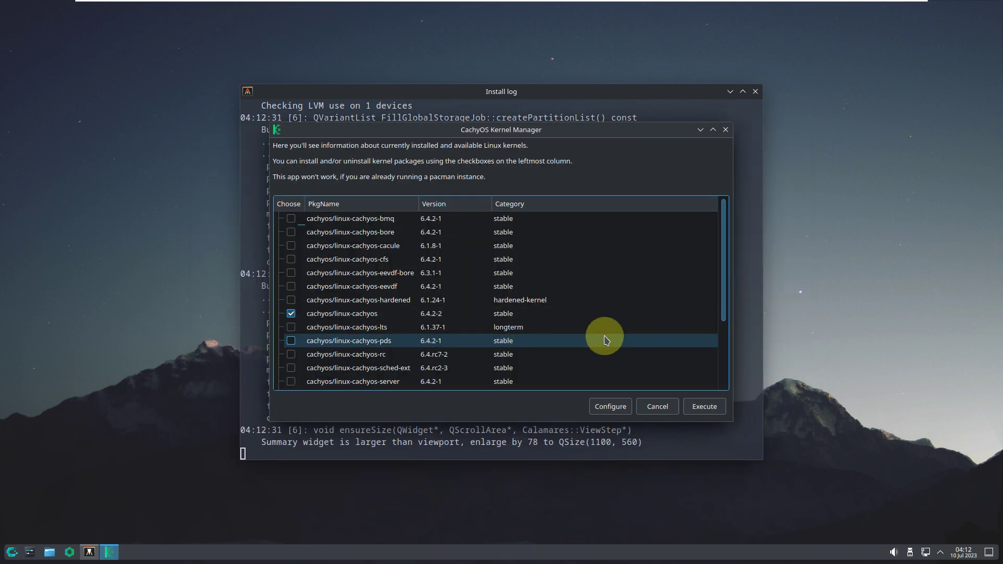
- Move the Kernel Manager window right and browse the Bore + EEVDF kernel build options
{"action": "scroll", "coordinate": [600, 336], "scroll_direction": "down", "scroll_amount": 3}
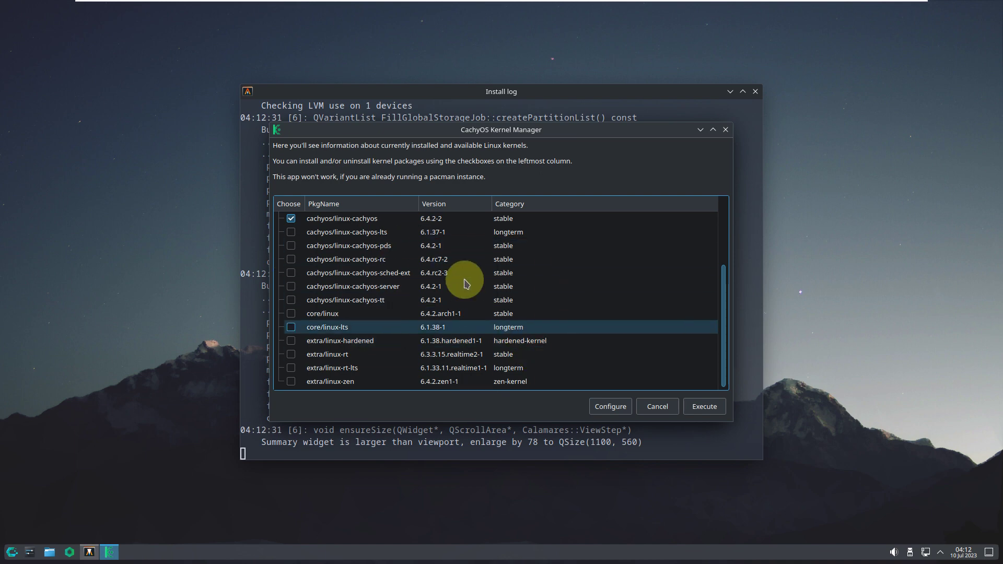
{"action": "left_click_drag", "start_coordinate": [499, 125], "coordinate": [604, 110]}
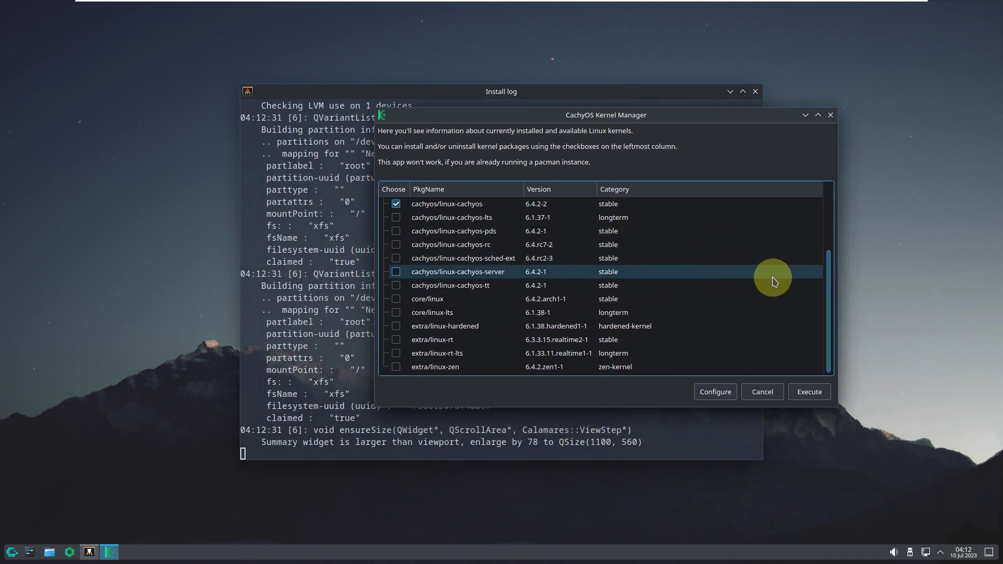
{"action": "scroll", "coordinate": [578, 260], "scroll_direction": "up", "scroll_amount": 2}
{"action": "scroll", "coordinate": [577, 260], "scroll_direction": "up", "scroll_amount": 1}
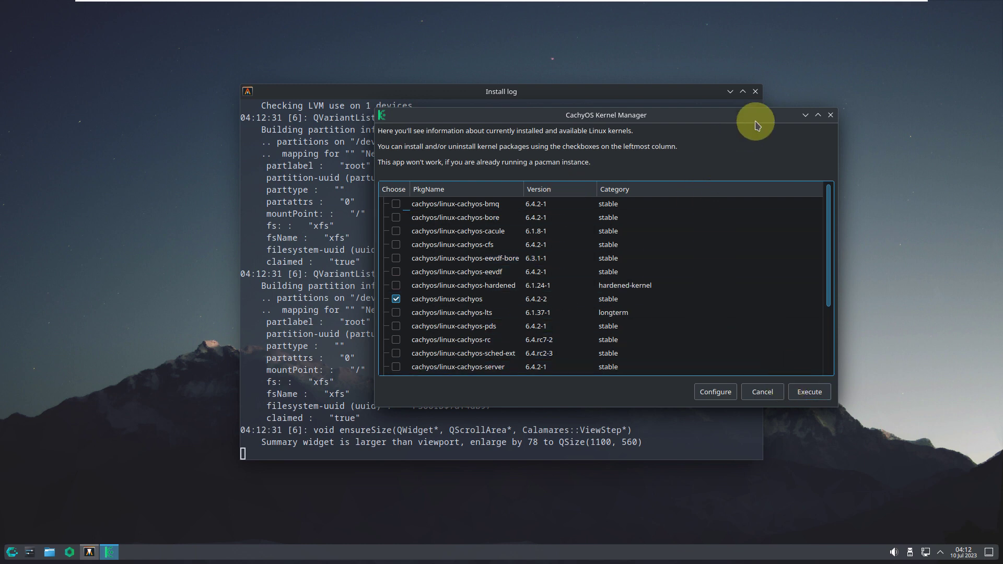
{"action": "left_click", "coordinate": [717, 392]}
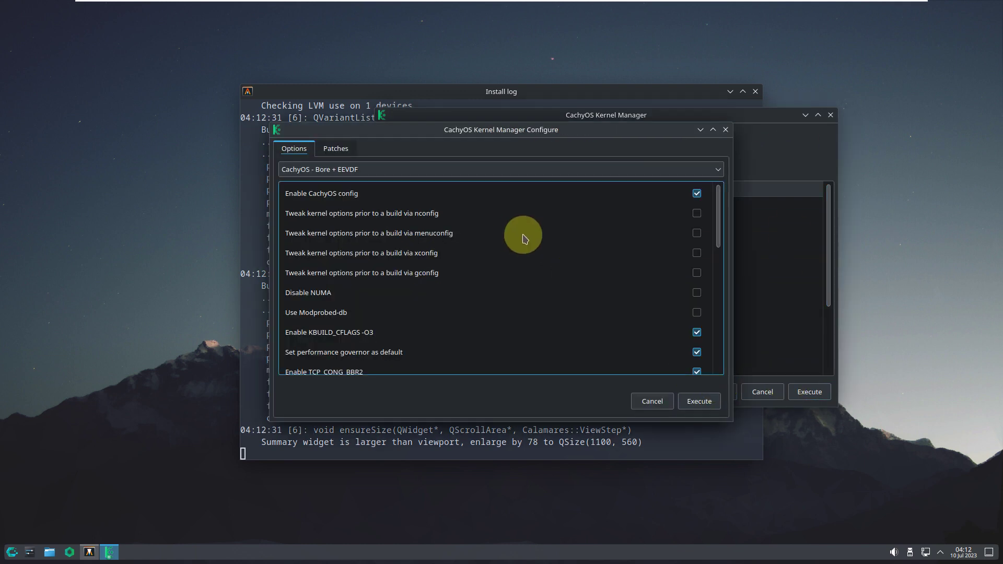
{"action": "scroll", "coordinate": [522, 249], "scroll_direction": "down", "scroll_amount": 5}
{"action": "scroll", "coordinate": [525, 251], "scroll_direction": "down", "scroll_amount": 5}
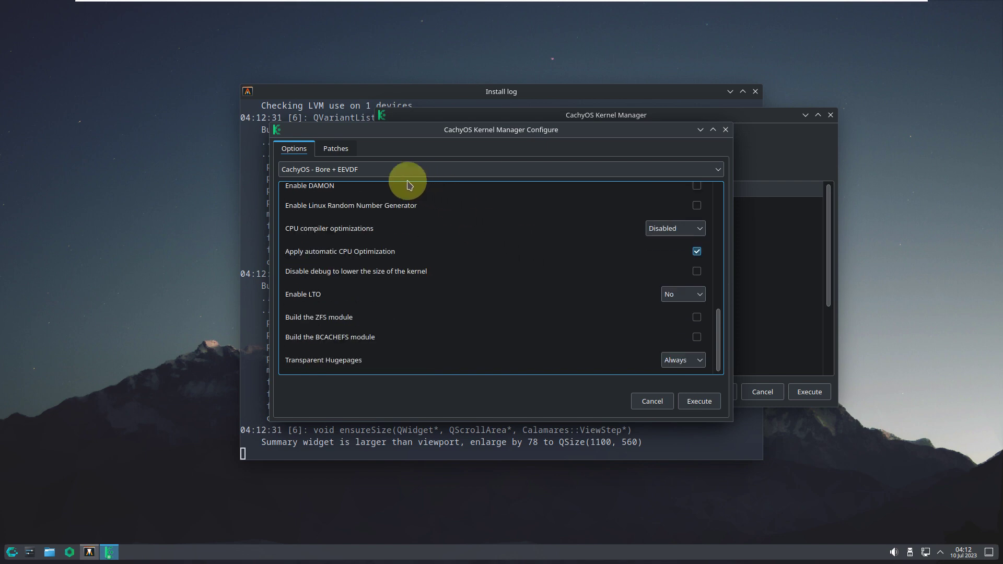
- View the kernel patch list, then close the build configuration and the Kernel Manager
{"action": "left_click", "coordinate": [342, 150]}
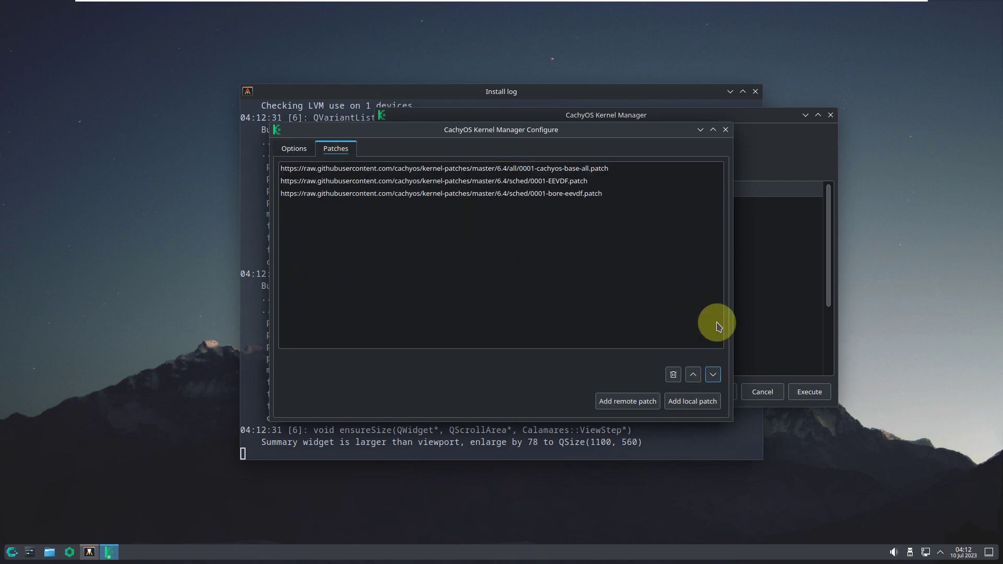
{"action": "left_click", "coordinate": [726, 130]}
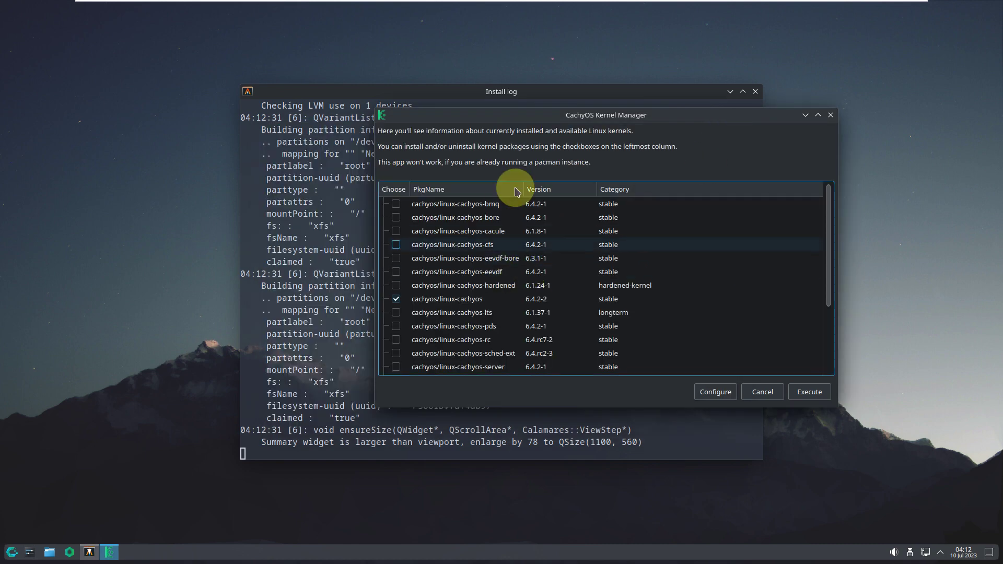
{"action": "left_click", "coordinate": [831, 116]}
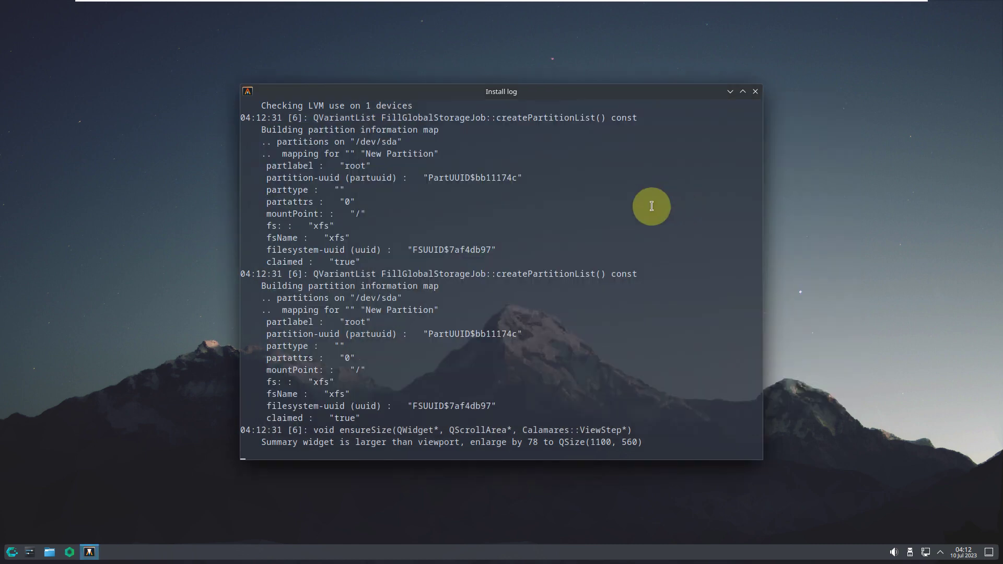
- Close the Install log and browse the application launcher's categories, ending on Development apps like Micro and Qt Designer
{"action": "left_click", "coordinate": [755, 92]}
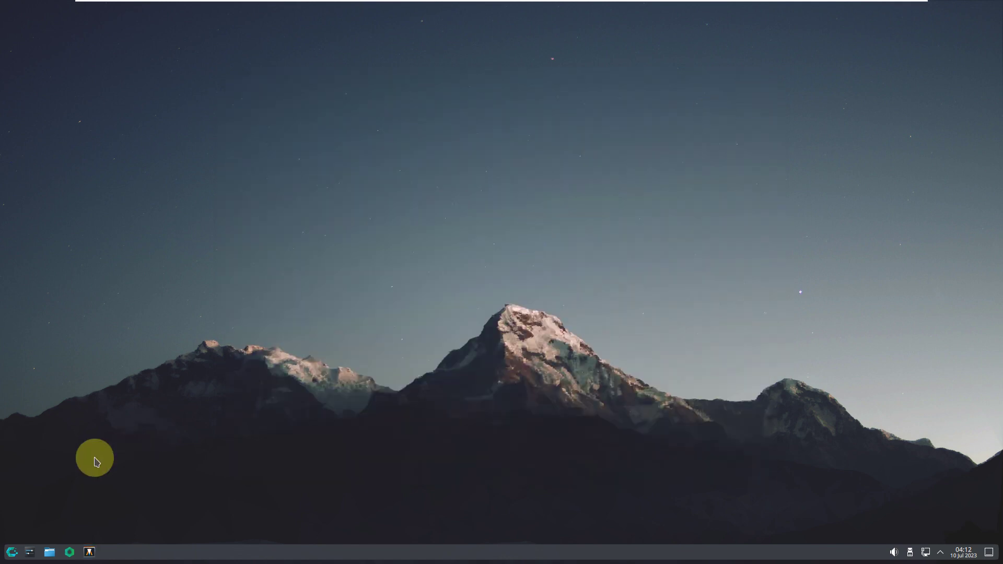
{"action": "left_click", "coordinate": [11, 553]}
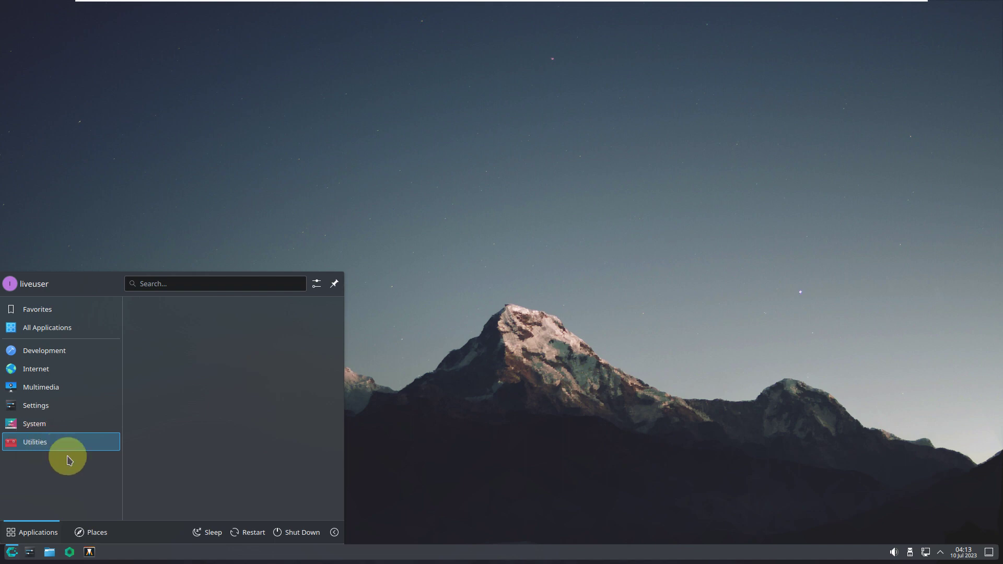
{"action": "mouse_move", "coordinate": [56, 427]}
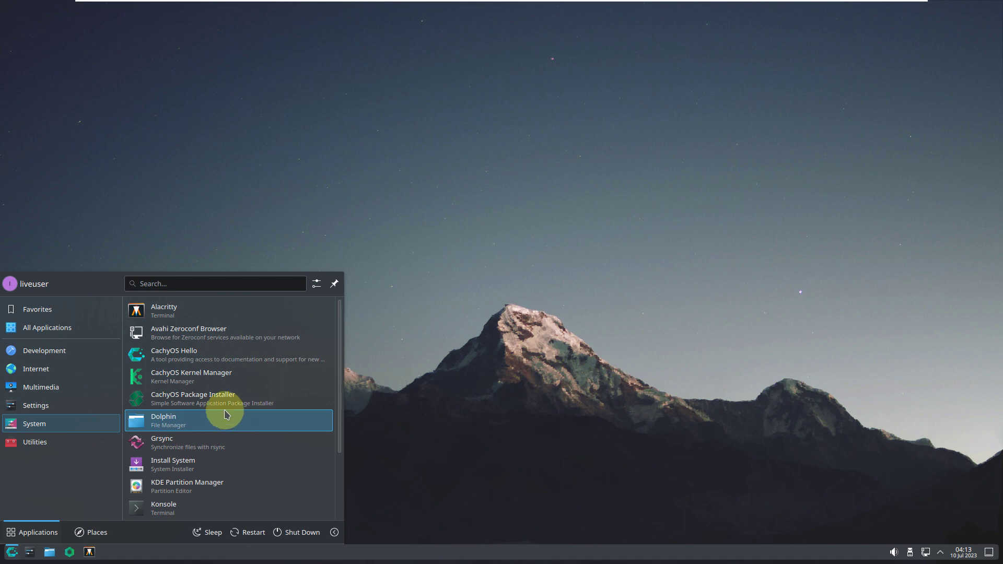
{"action": "mouse_move", "coordinate": [107, 406]}
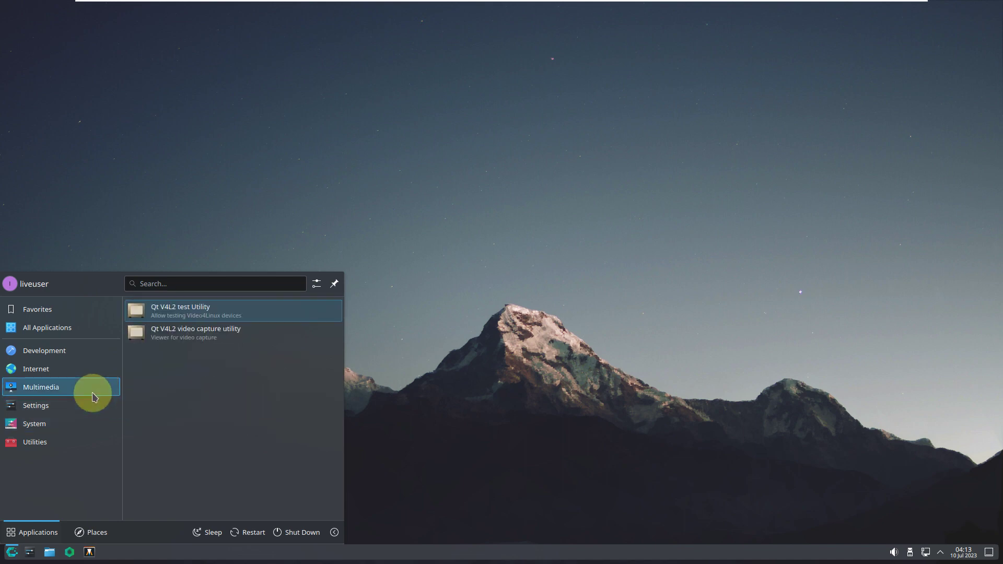
{"action": "mouse_move", "coordinate": [79, 375]}
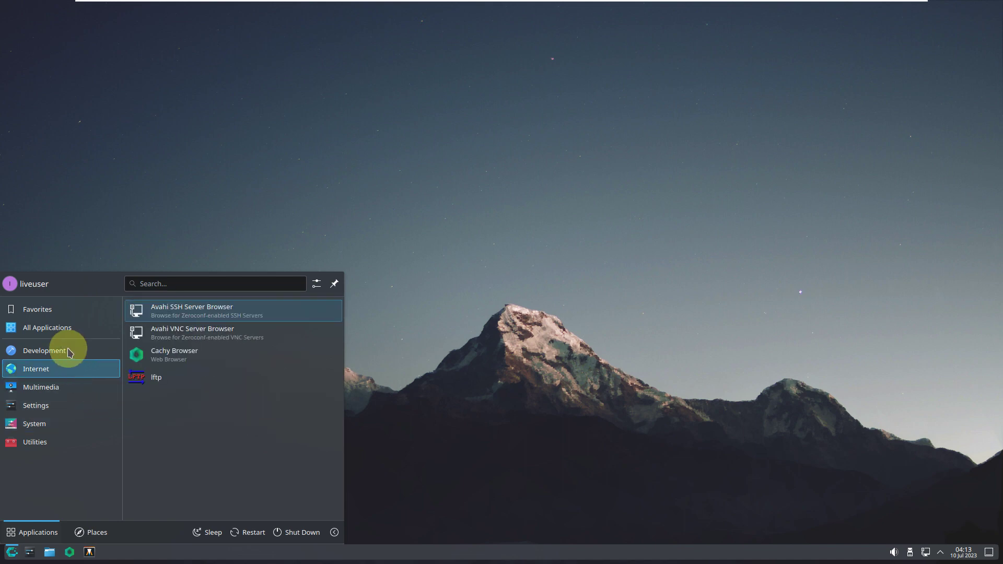
{"action": "mouse_move", "coordinate": [70, 353]}
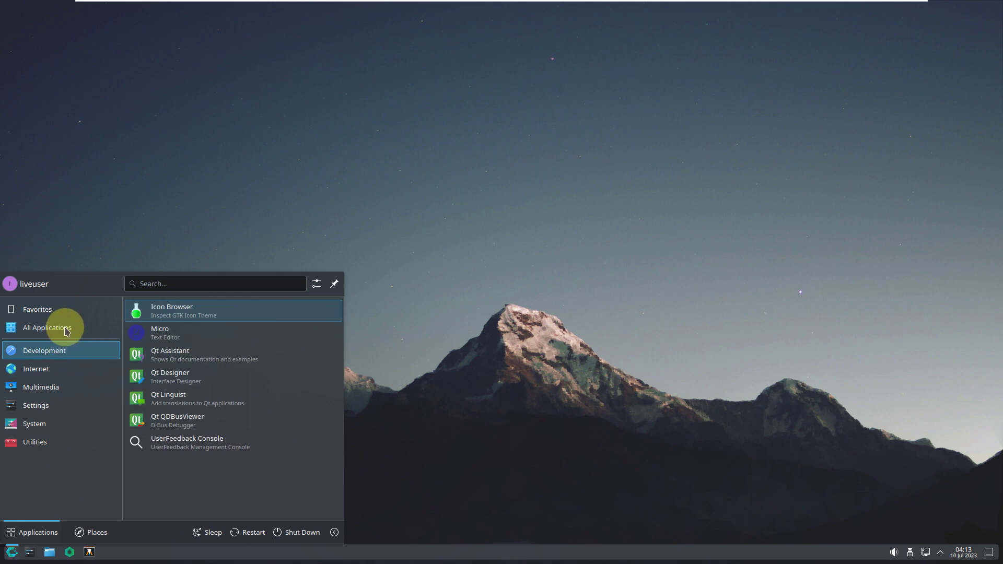
{"action": "mouse_move", "coordinate": [62, 329]}
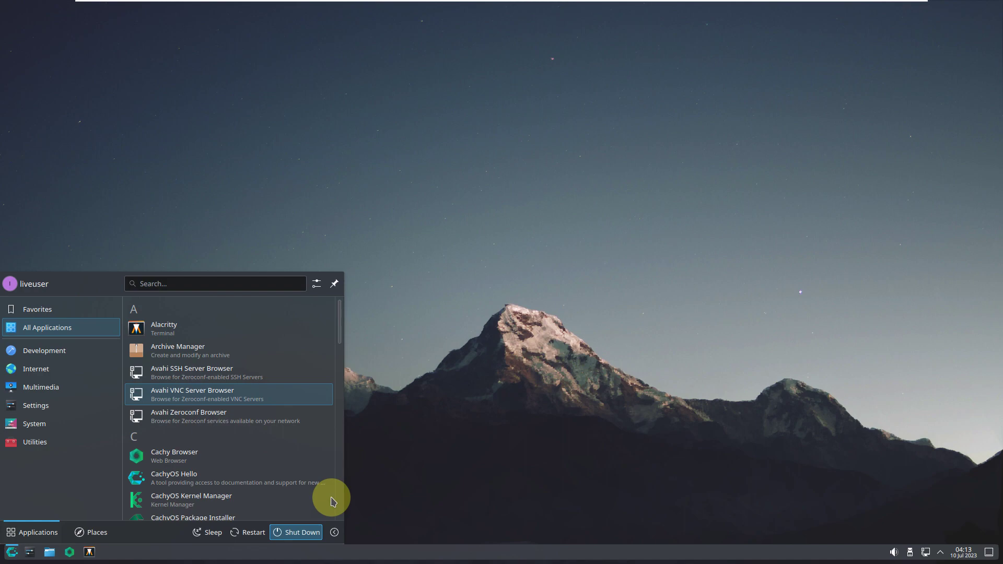
{"action": "key", "text": "Escape"}
{"action": "key", "text": "ctrl+alt+Delete"}
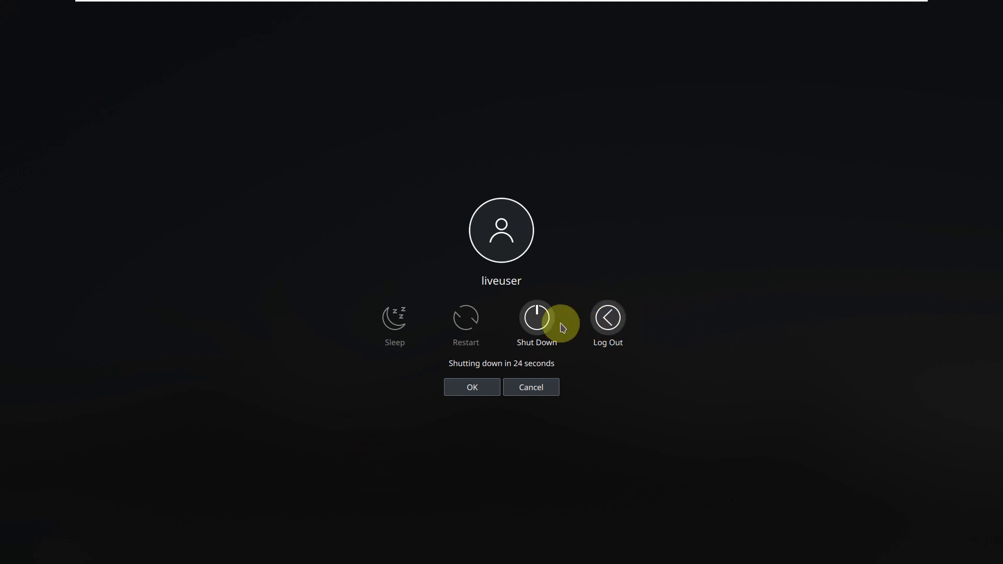
{"action": "key", "text": "Escape"}
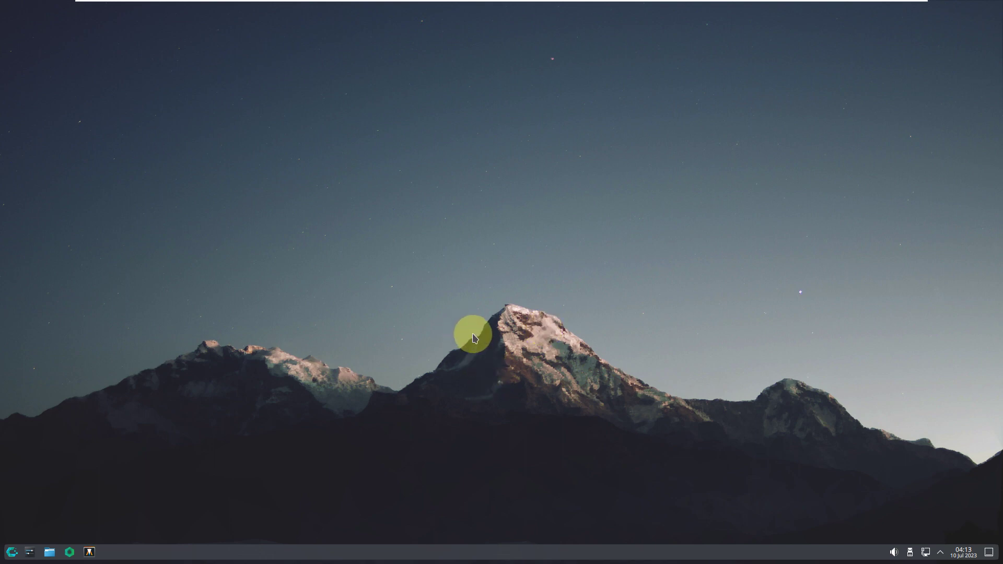
{"action": "left_click", "coordinate": [12, 552]}
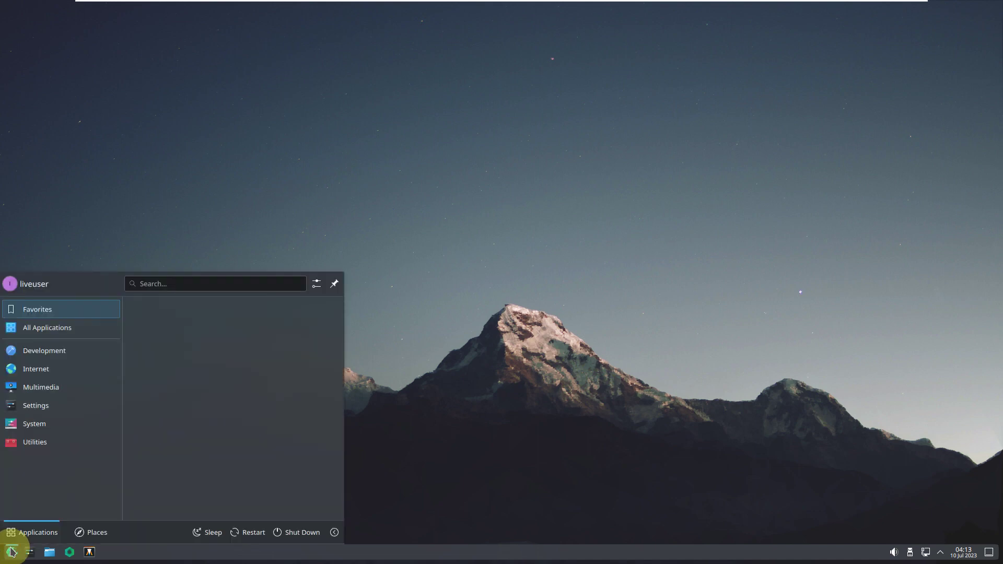